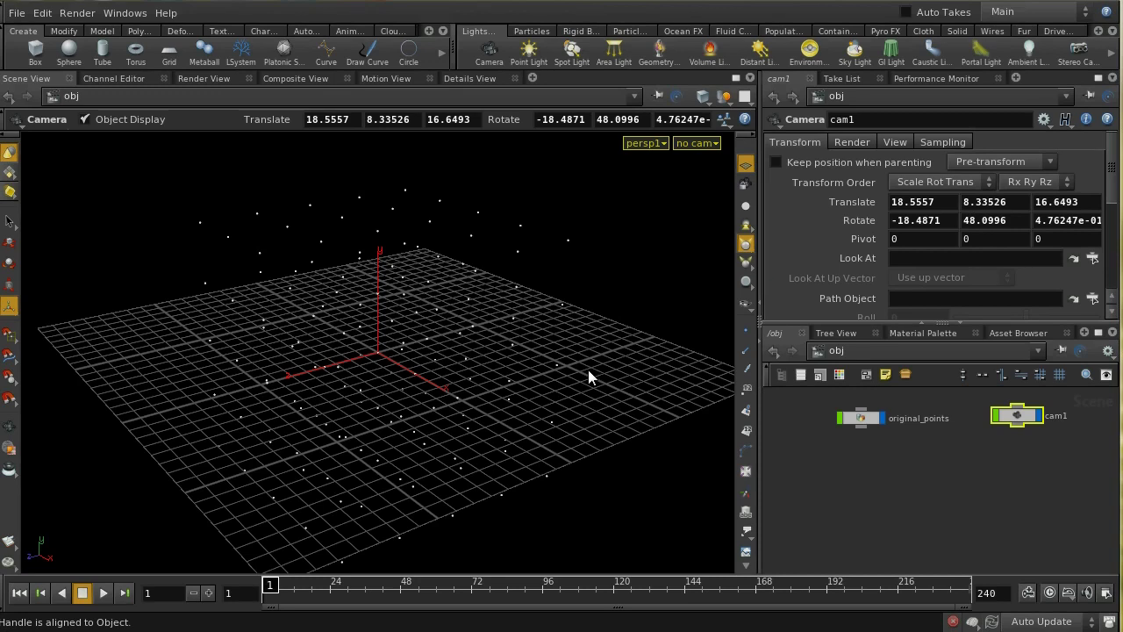
# - Move the original_points node slightly closer to cam1 and add a Box object below it
pyautogui.click(844, 419)
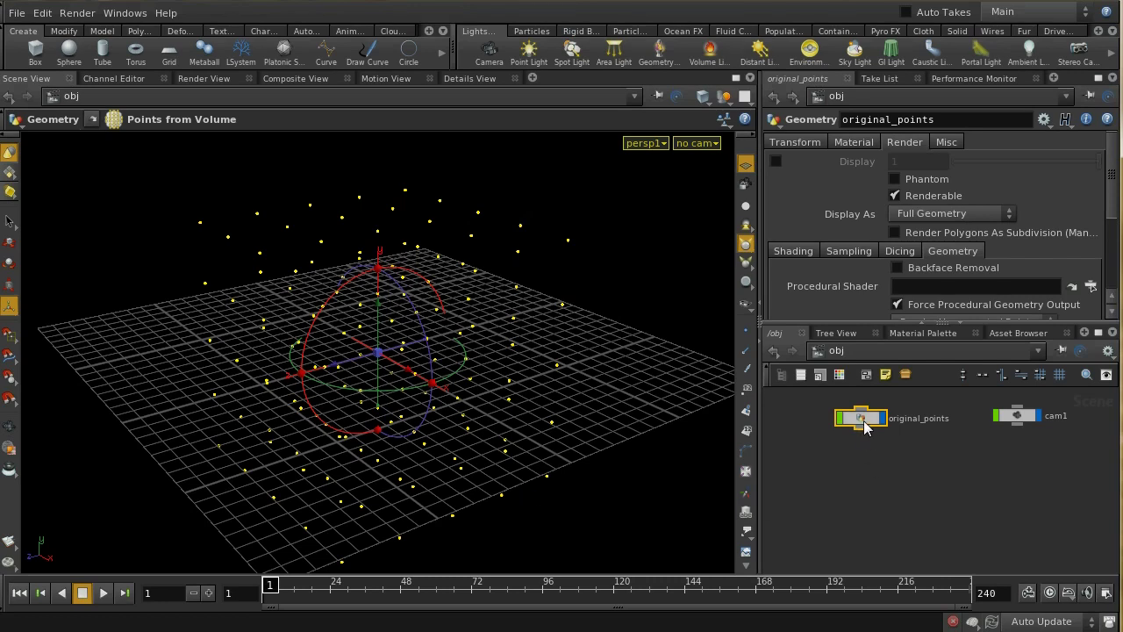
pyautogui.moveTo(864, 419); pyautogui.dragTo(893, 421)
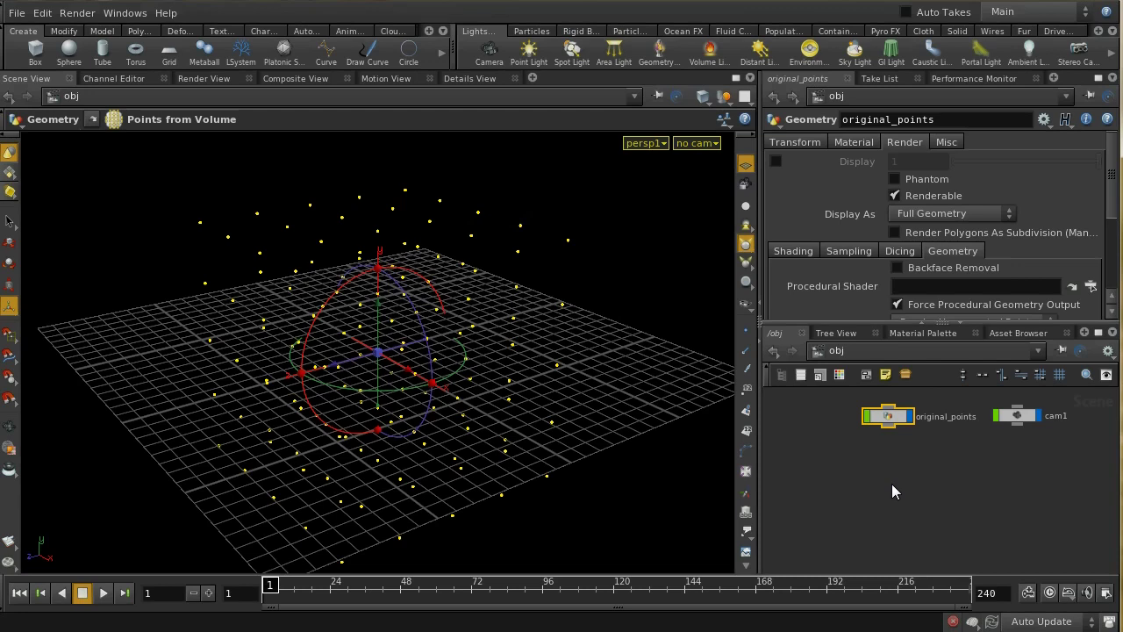
pyautogui.press('Tab')
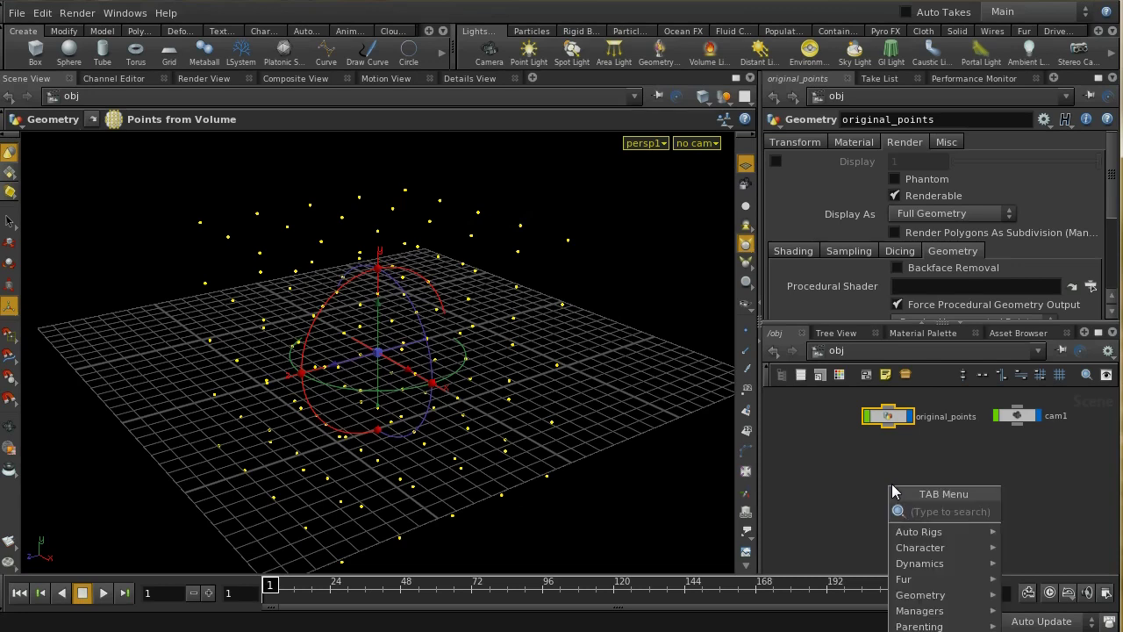
pyautogui.write('Box')
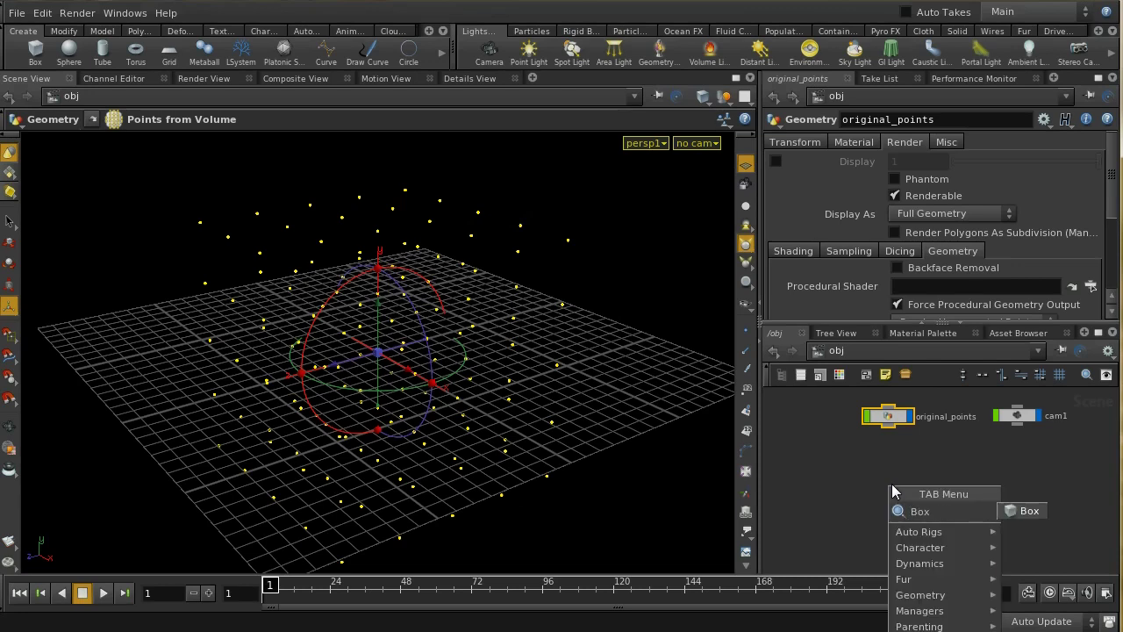
pyautogui.click(1011, 514)
pyautogui.click(895, 500)
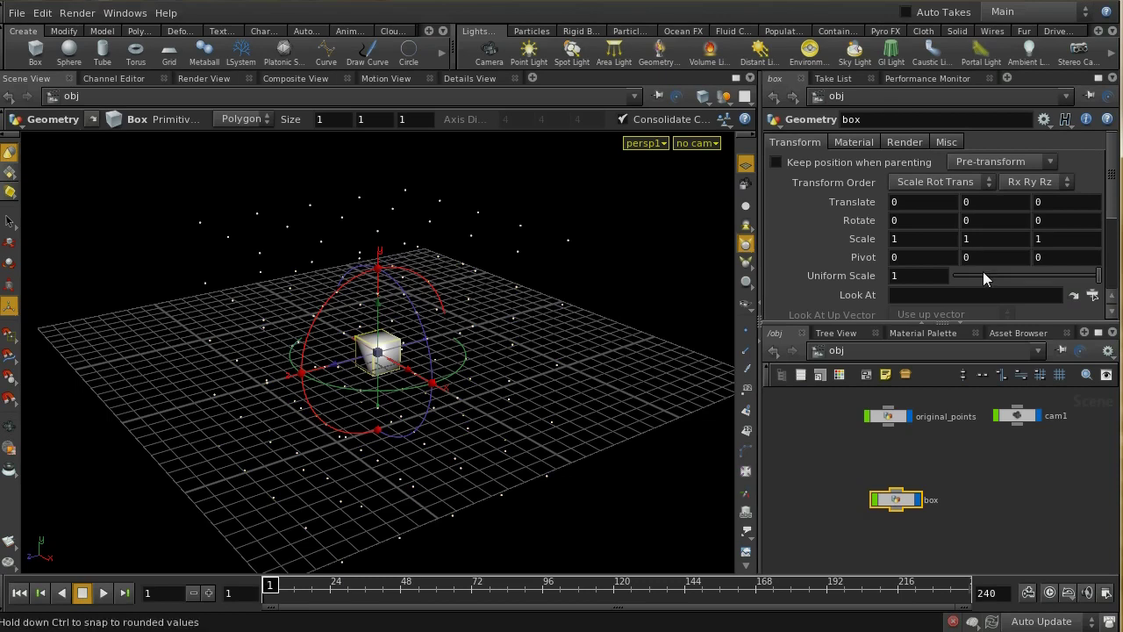
# - Rename the box object as dummy_object
pyautogui.doubleClick(853, 119)
pyautogui.write('dummy_object')
pyautogui.press('Return')
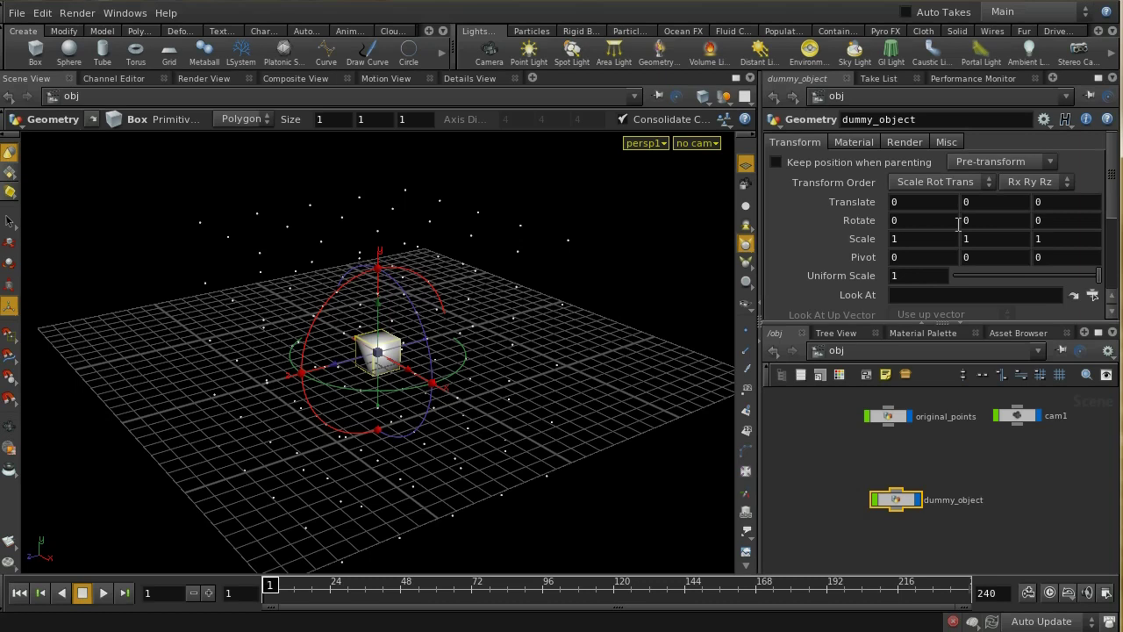
# - Examine the geometry render parameters of dummy_object, including its Procedural Shader, and compare it with original_points
pyautogui.click(916, 143)
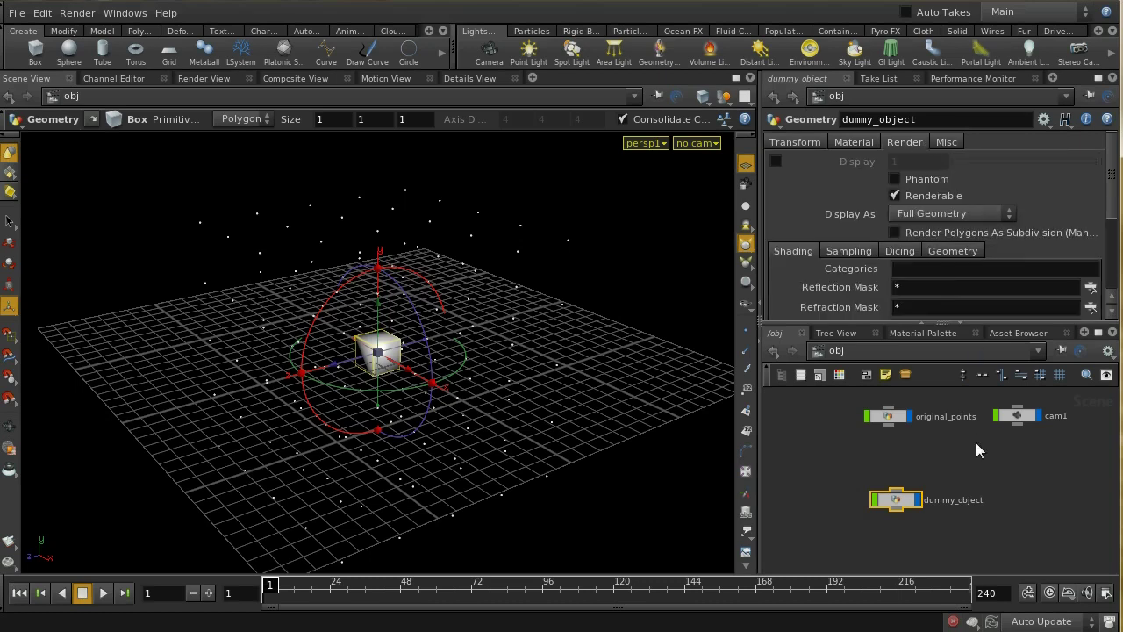
pyautogui.click(948, 253)
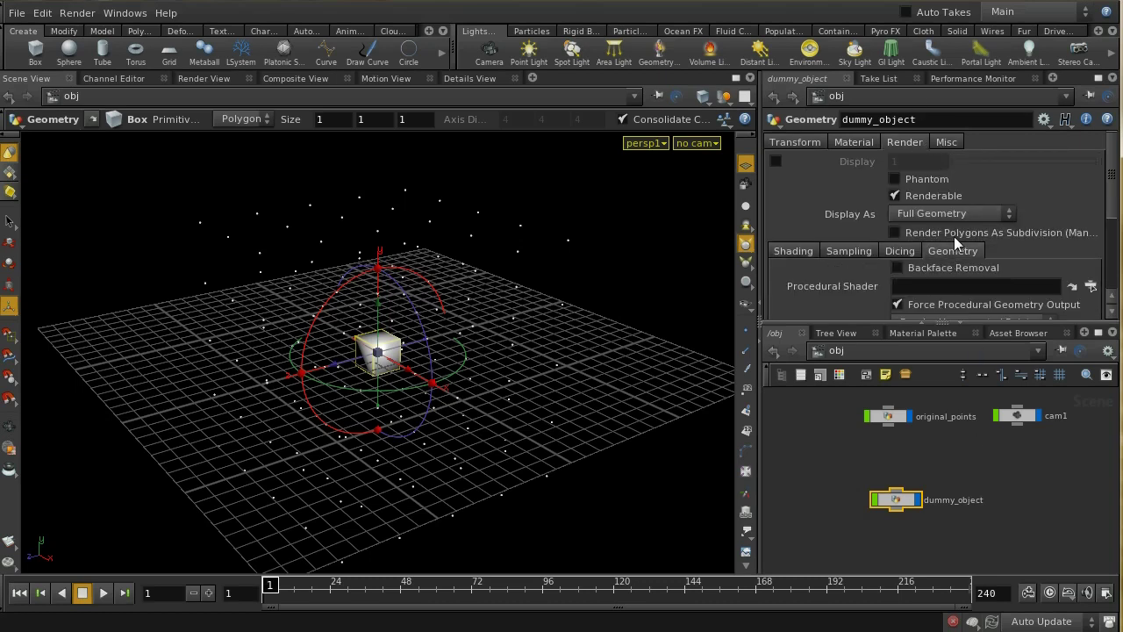
pyautogui.scroll(-3, 939, 222)
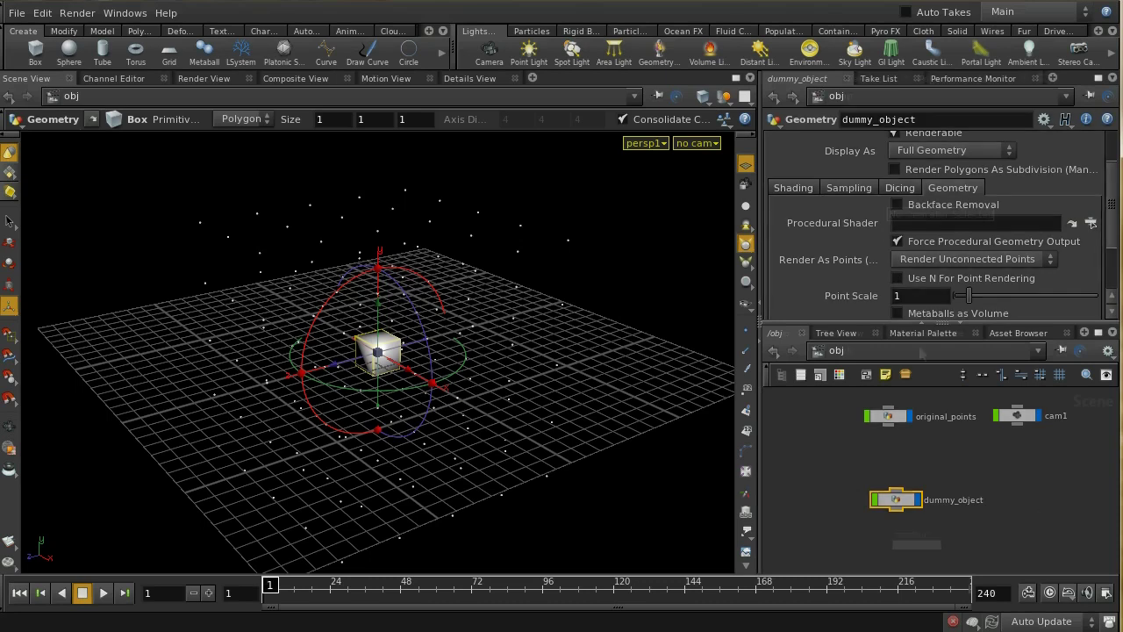
pyautogui.click(930, 350)
pyautogui.click(946, 404)
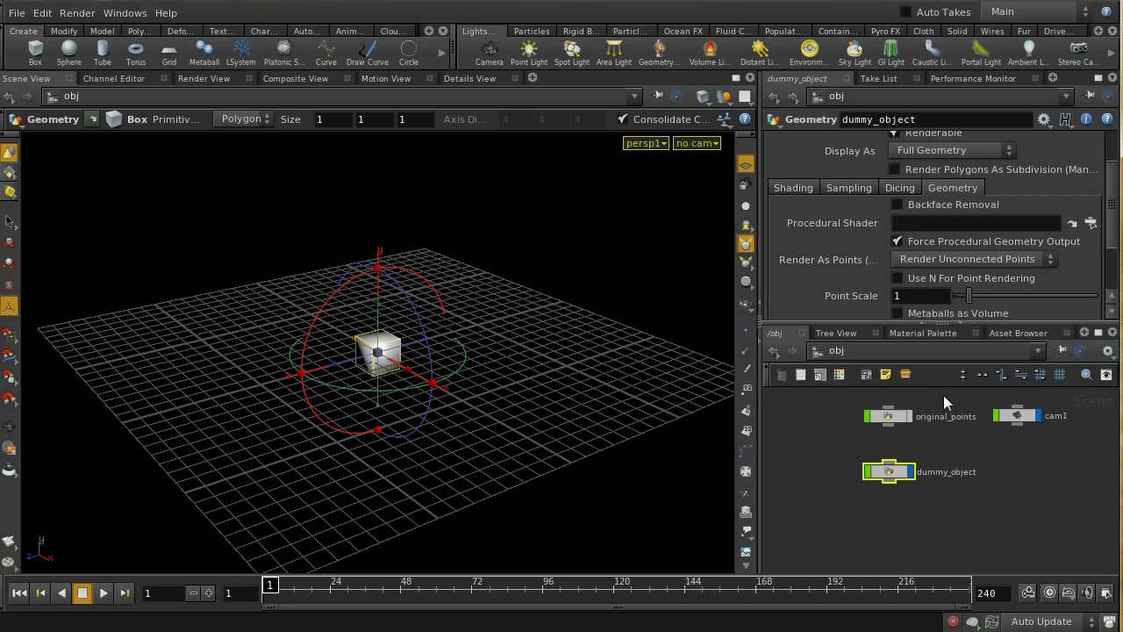
pyautogui.click(897, 410)
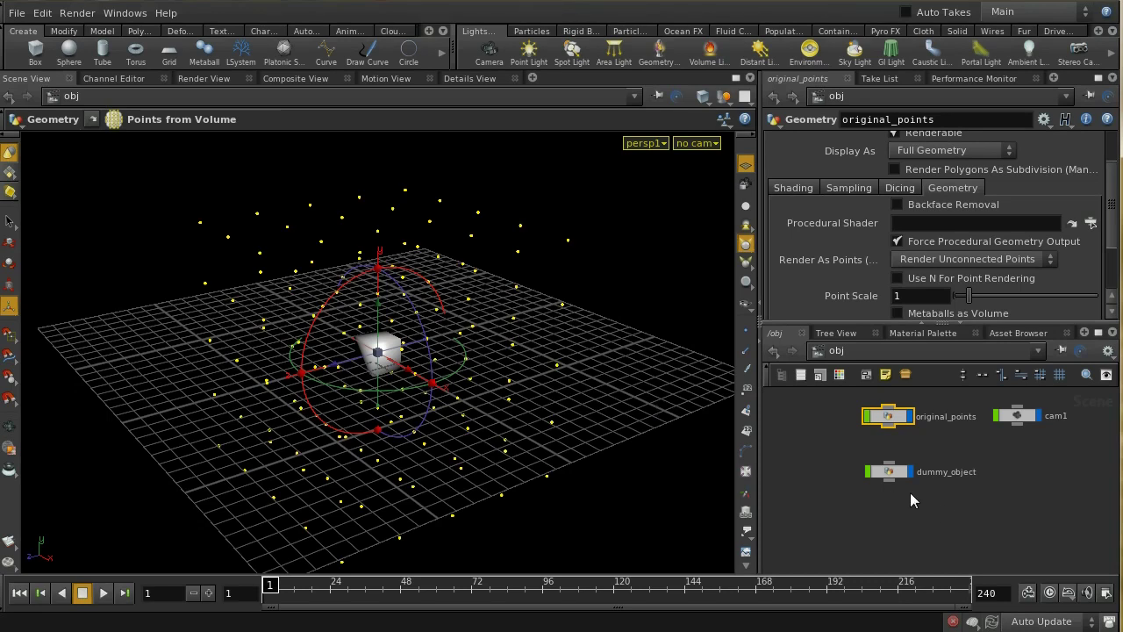
# - Create a Point Replicate procedural shader in the shop network above the constant material
pyautogui.click(922, 350)
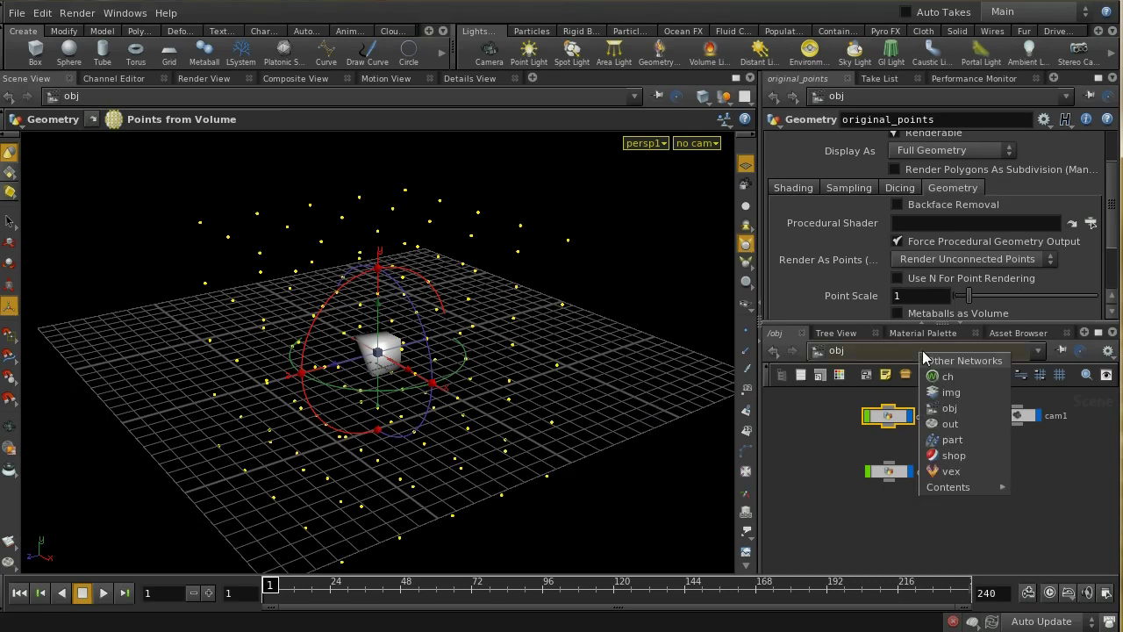
pyautogui.click(948, 455)
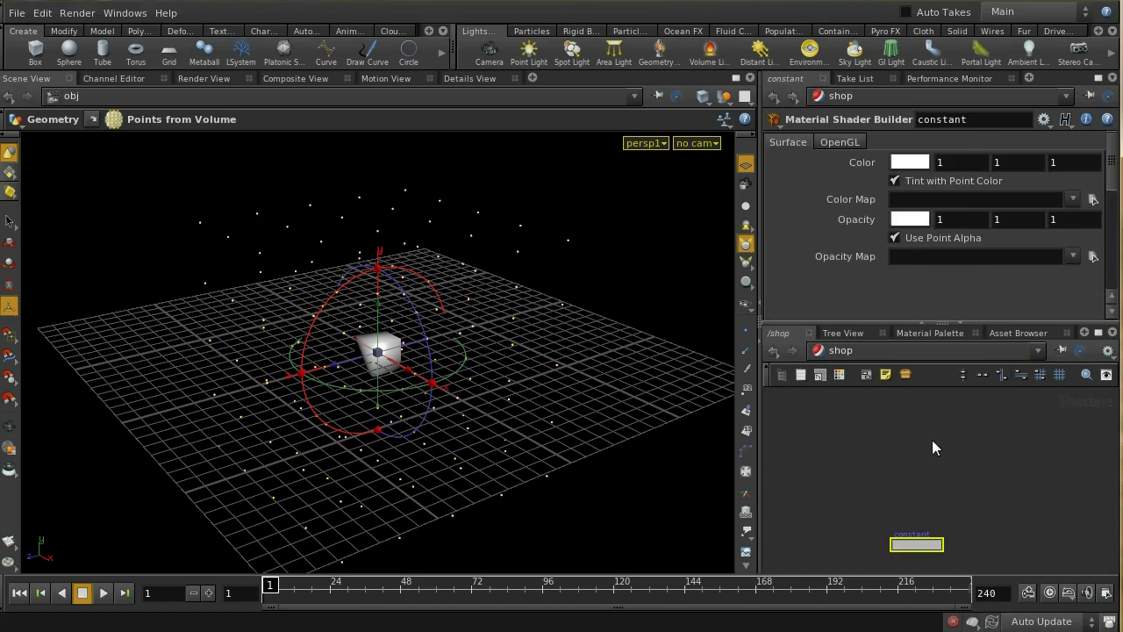
pyautogui.press('Tab')
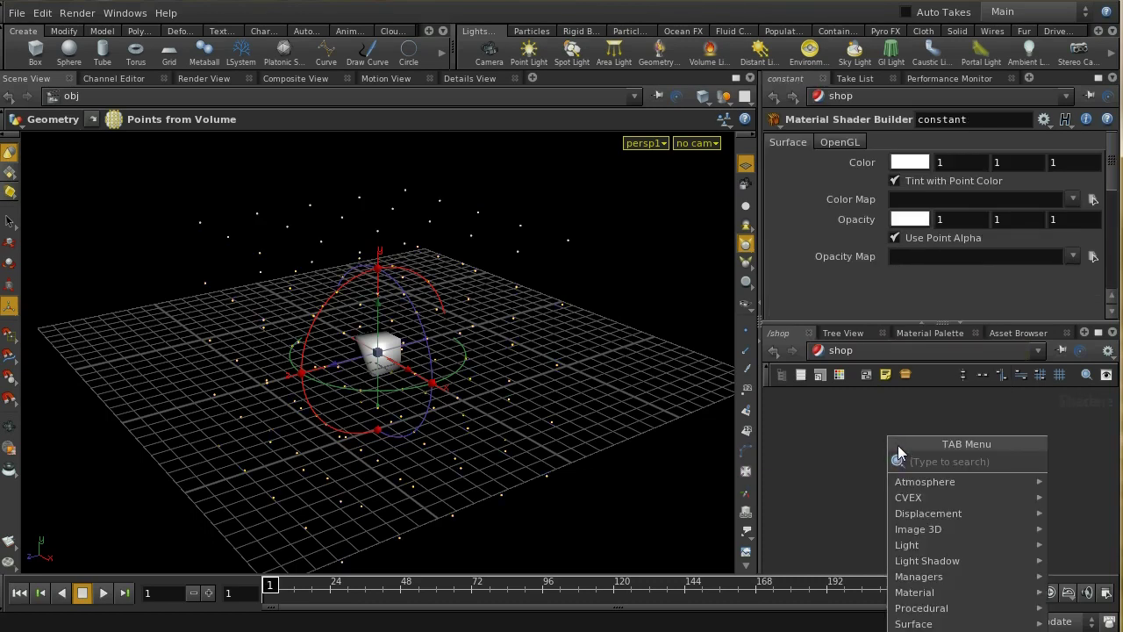
pyautogui.moveTo(936, 607)
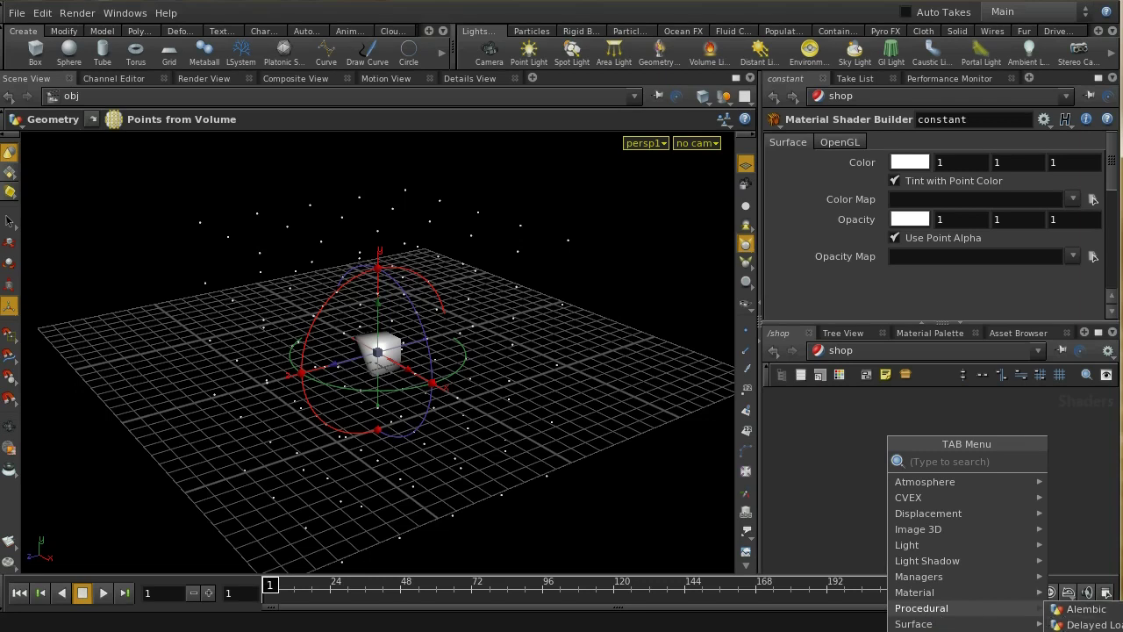
pyautogui.click(1087, 628)
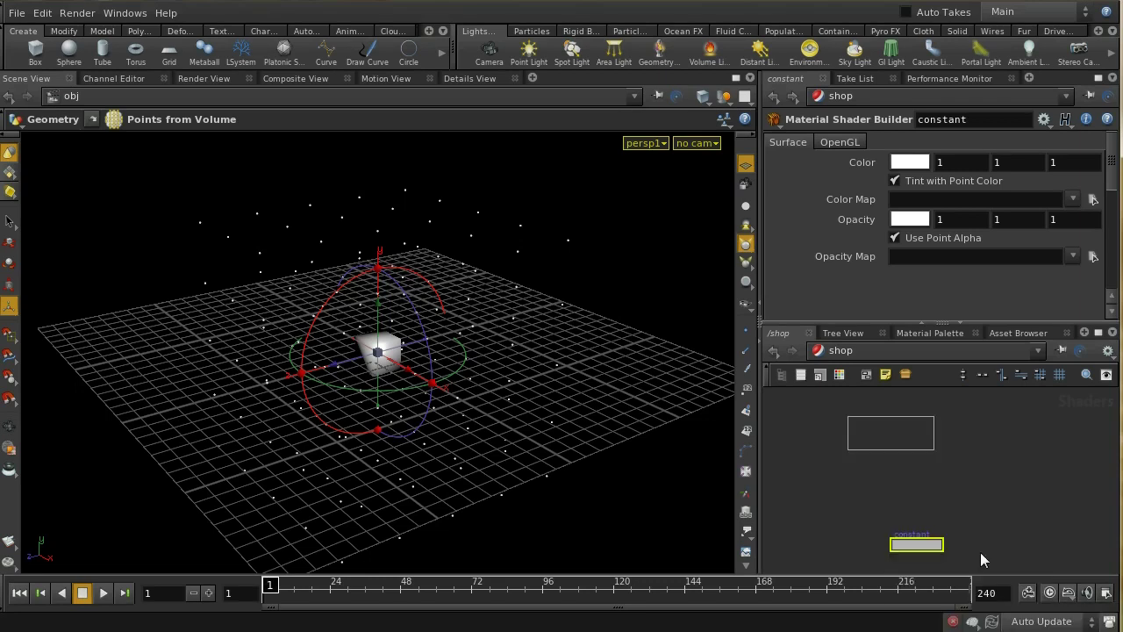
pyautogui.click(922, 475)
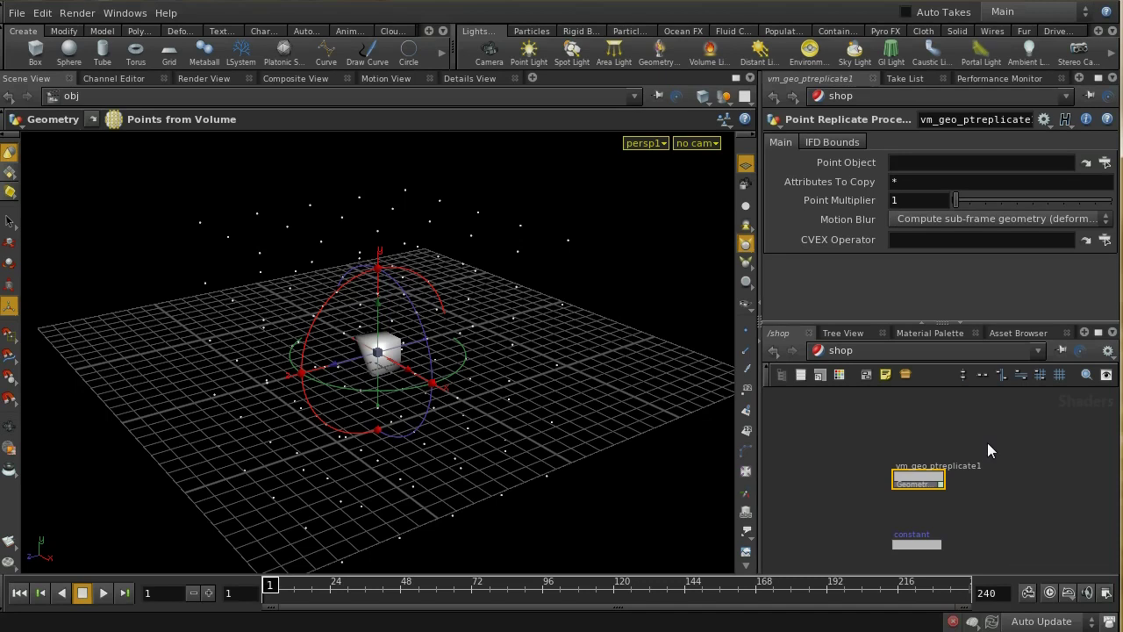
# - Set the Point Multiplier of the point replicate procedural to 10
pyautogui.moveTo(864, 163)
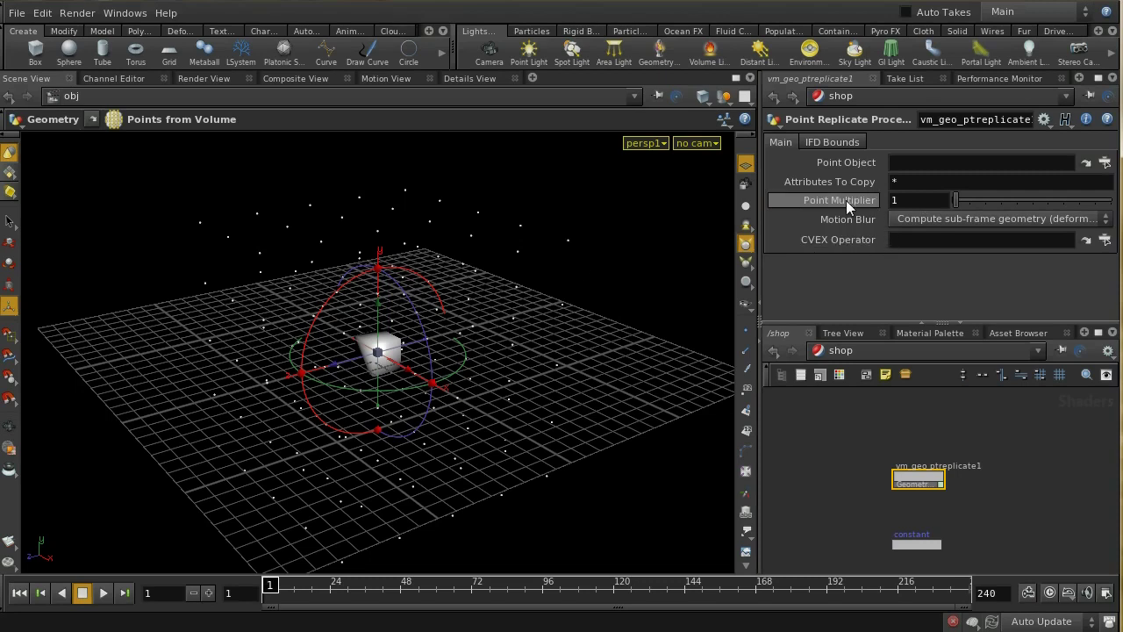
pyautogui.moveTo(820, 202)
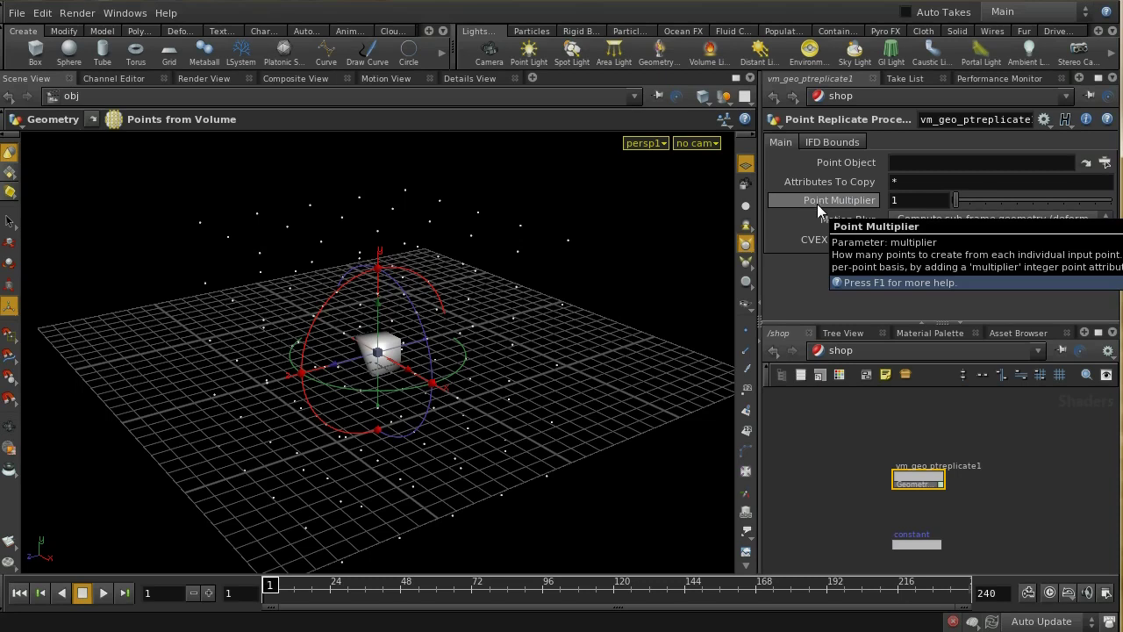
pyautogui.click(934, 200)
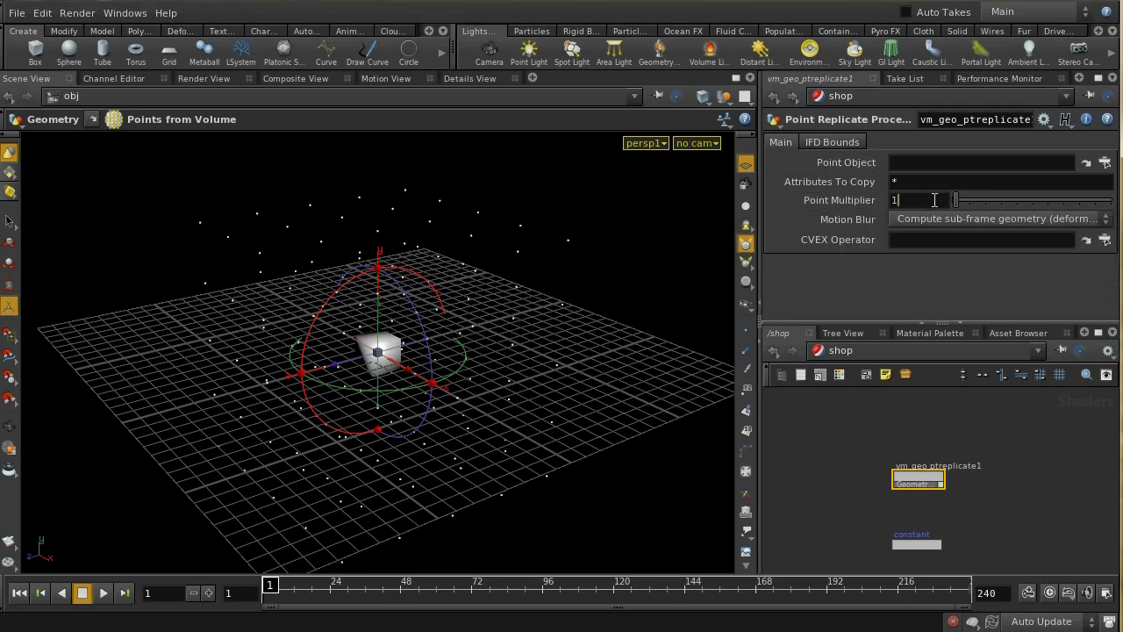
pyautogui.write('0')
pyautogui.press('Return')
# - Assign /shop/vm_geo_ptreplicate1 as the Procedural Shader of dummy_object in the obj network
pyautogui.click(891, 348)
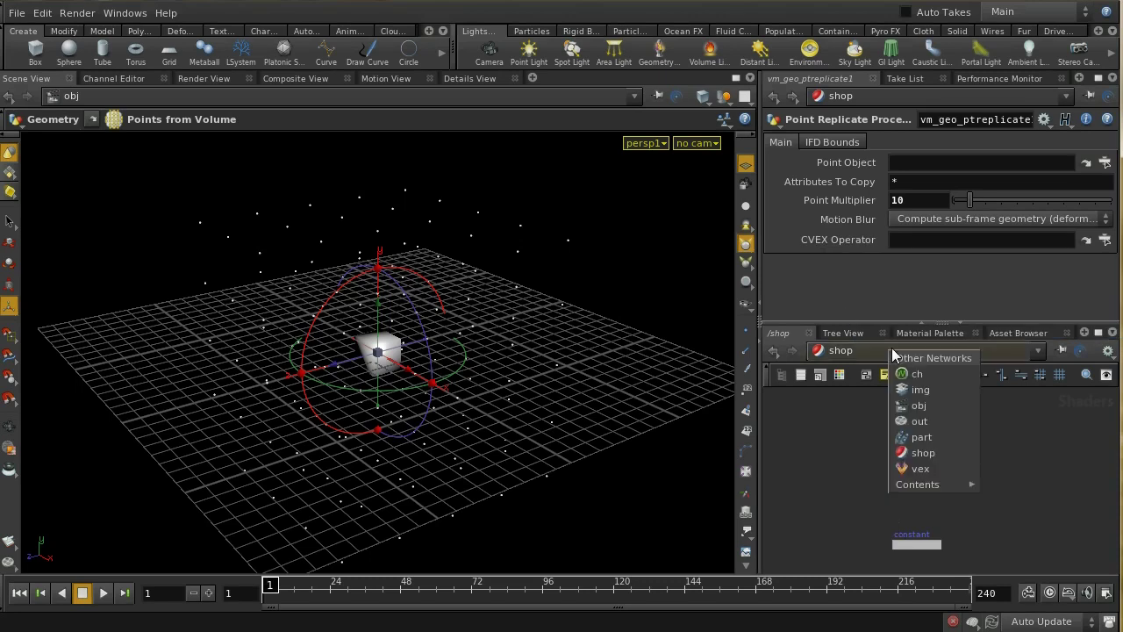
pyautogui.click(917, 407)
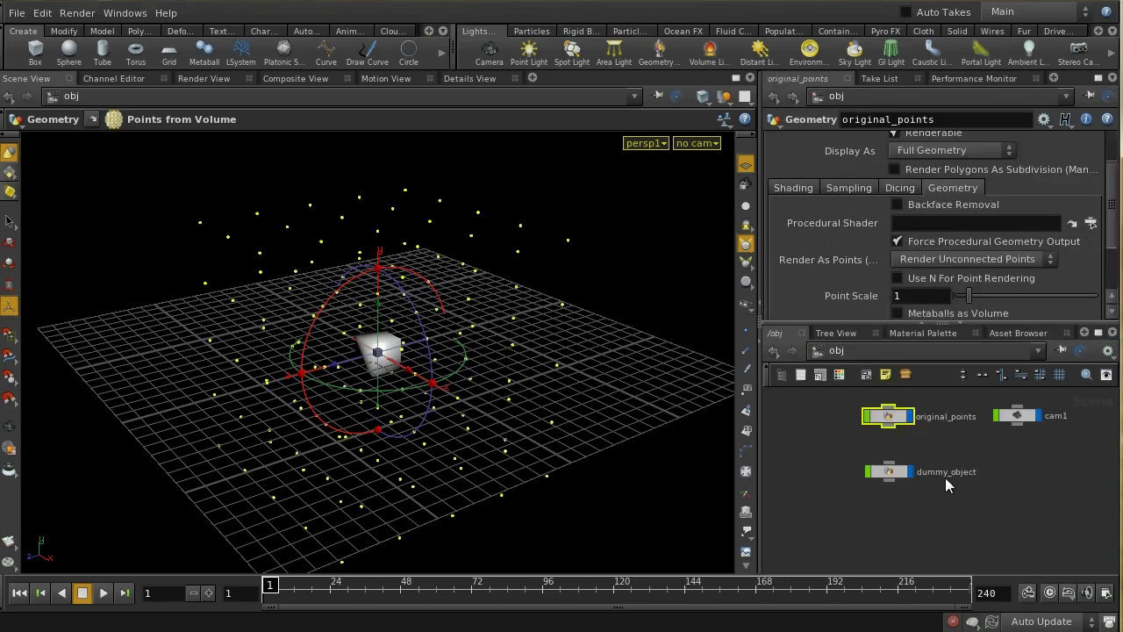
pyautogui.click(894, 473)
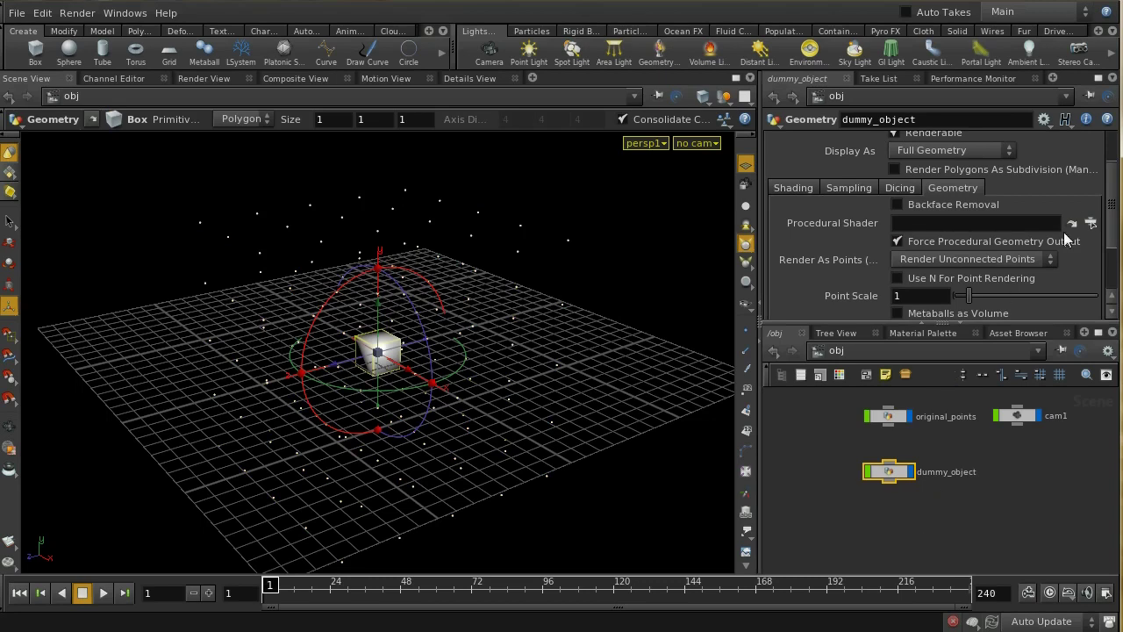
pyautogui.click(1091, 223)
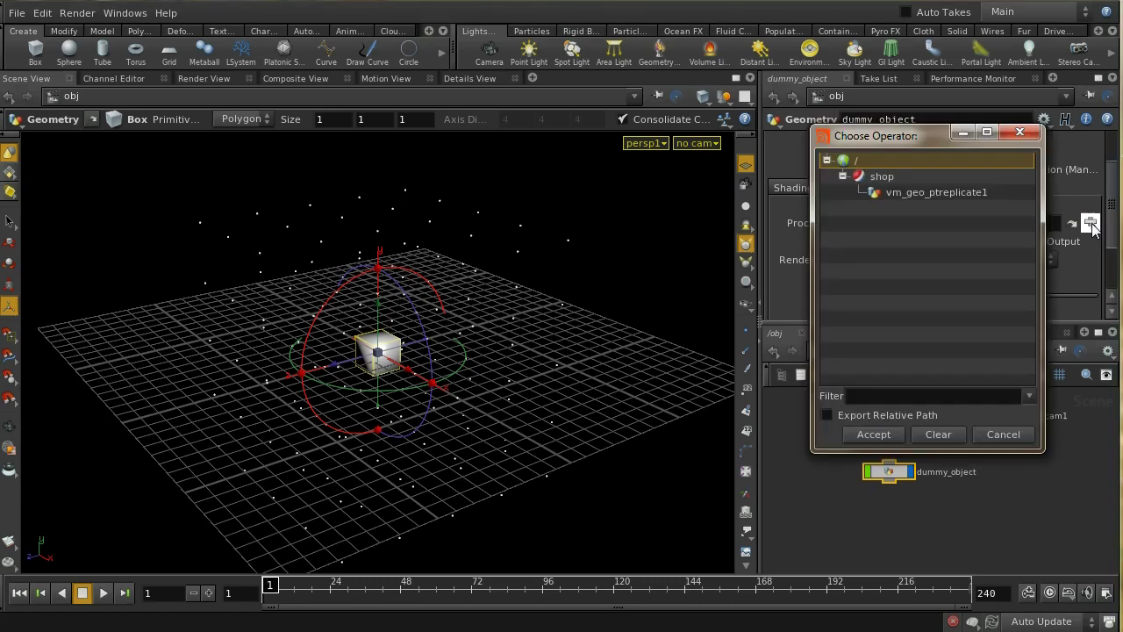
pyautogui.click(979, 192)
pyautogui.click(873, 433)
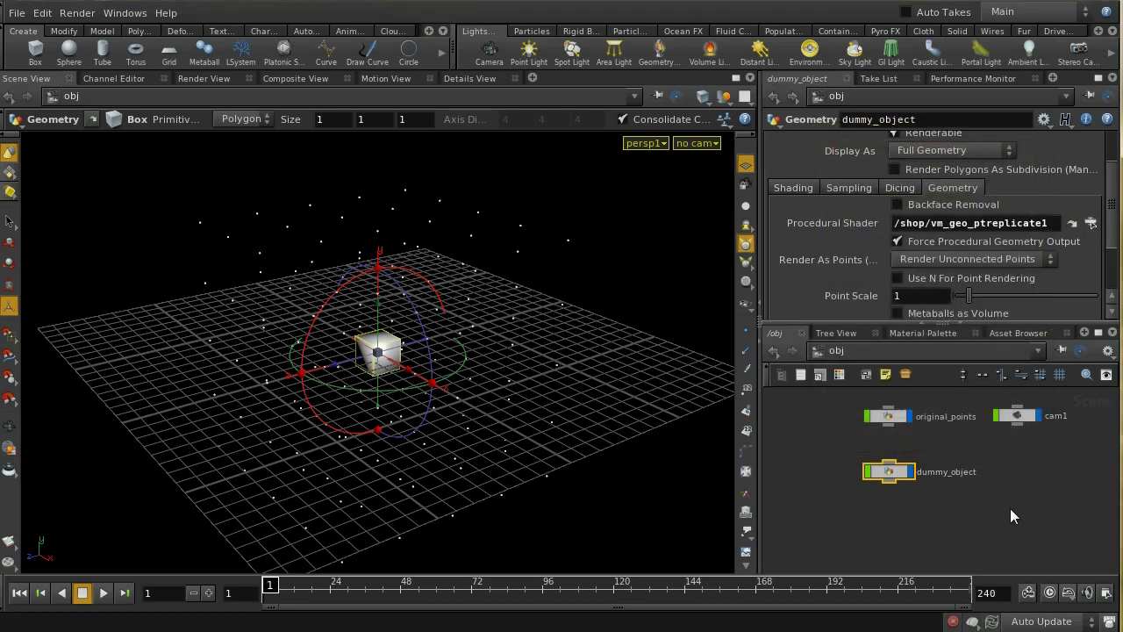
pyautogui.moveTo(987, 472); pyautogui.dragTo(987, 494, button='middle')
pyautogui.moveTo(835, 414); pyautogui.dragTo(968, 532)
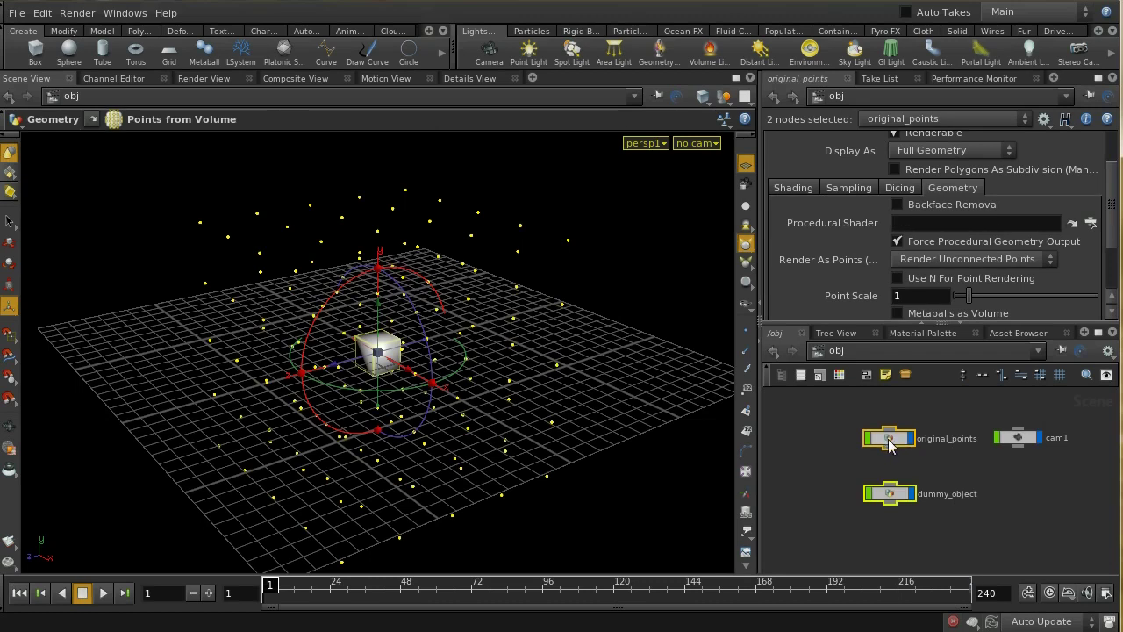
pyautogui.click(896, 495)
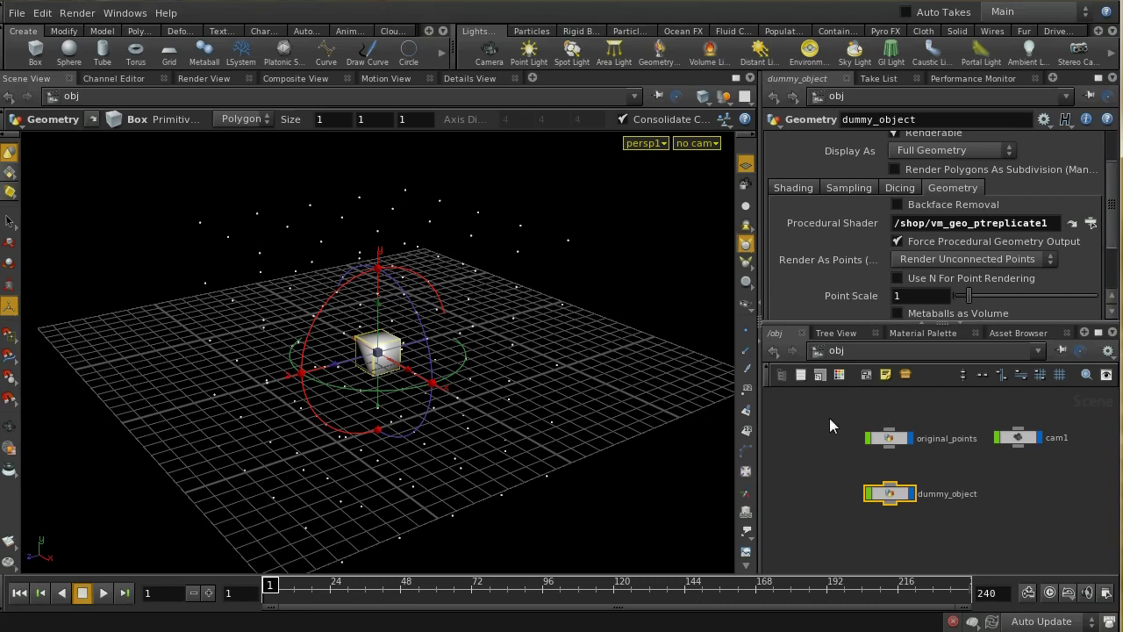
# - Disable the Renderable option on the original_points object
pyautogui.moveTo(829, 418); pyautogui.dragTo(848, 428)
pyautogui.moveTo(924, 459); pyautogui.dragTo(923, 460)
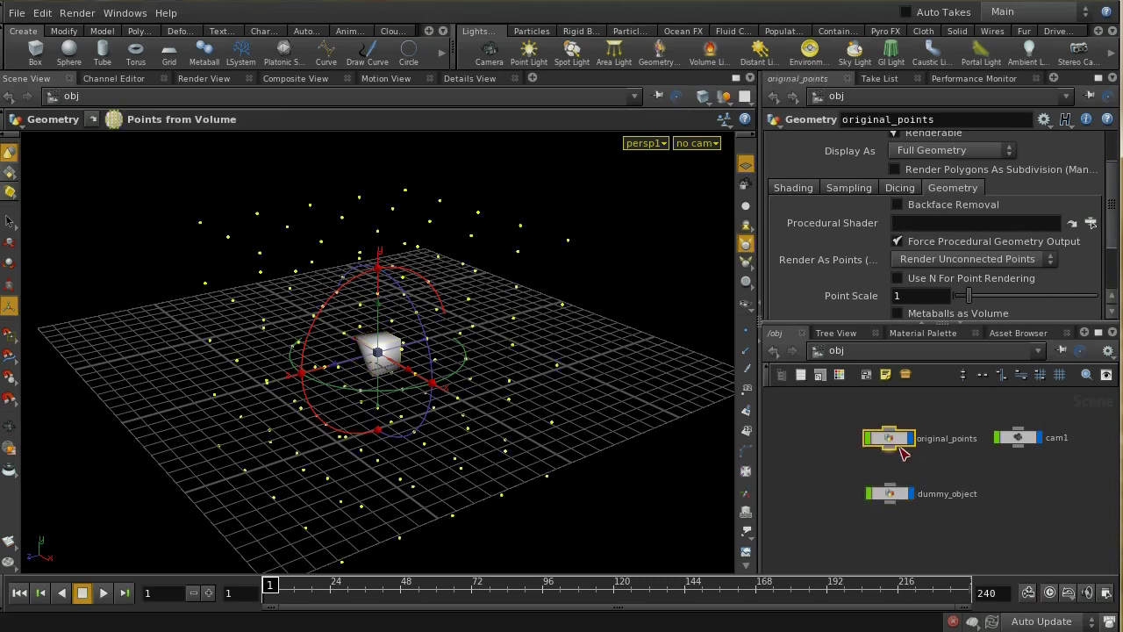
pyautogui.moveTo(1111, 237); pyautogui.dragTo(1107, 193)
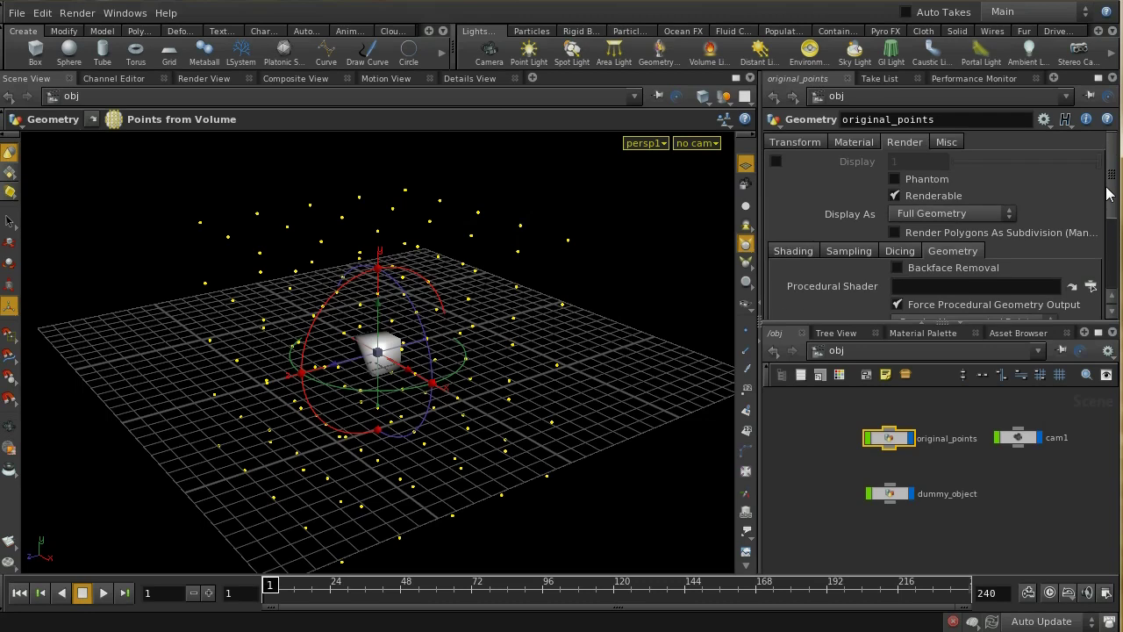
pyautogui.click(896, 196)
pyautogui.click(915, 472)
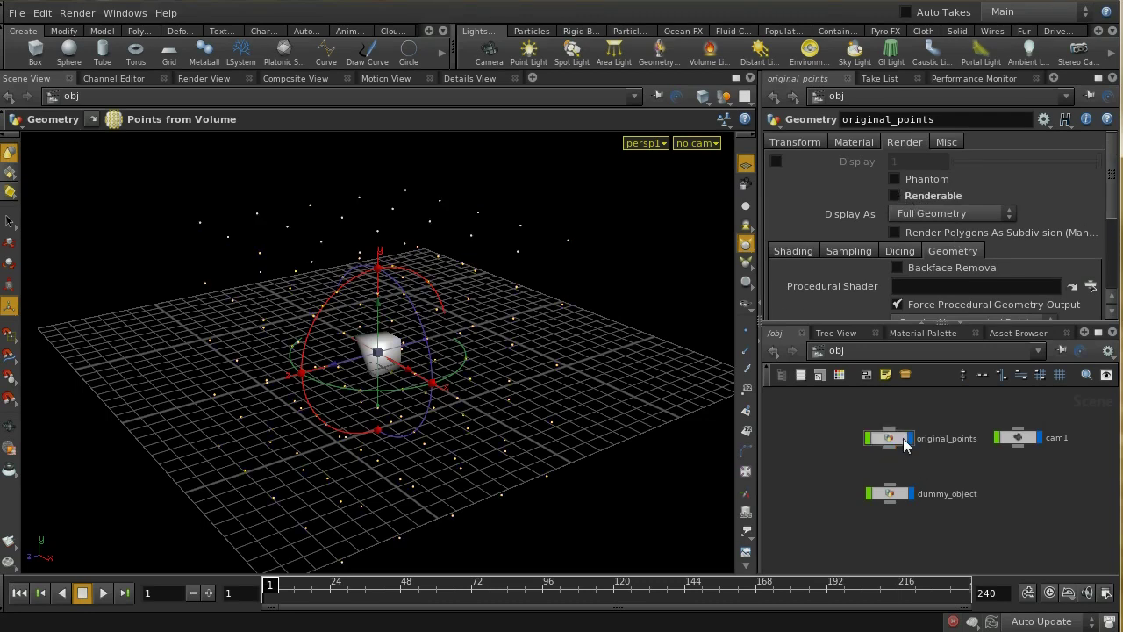
# - Test-render the cam1 view with dummy_object's display turned off, and turn its display back on to compare
pyautogui.click(913, 495)
pyautogui.click(199, 77)
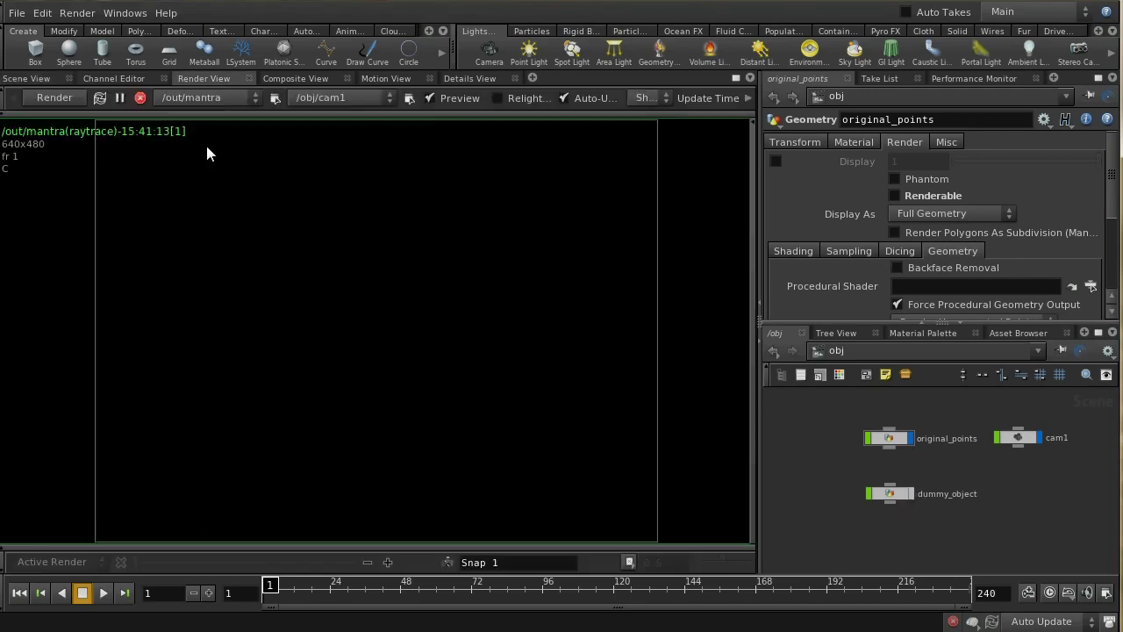
pyautogui.click(62, 99)
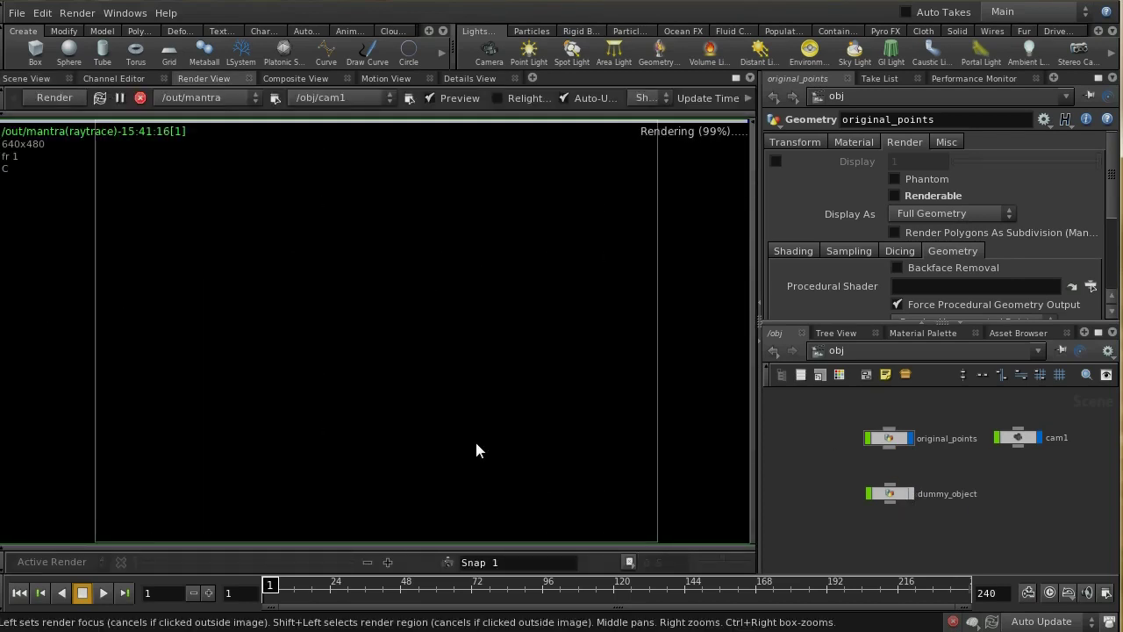
pyautogui.click(910, 495)
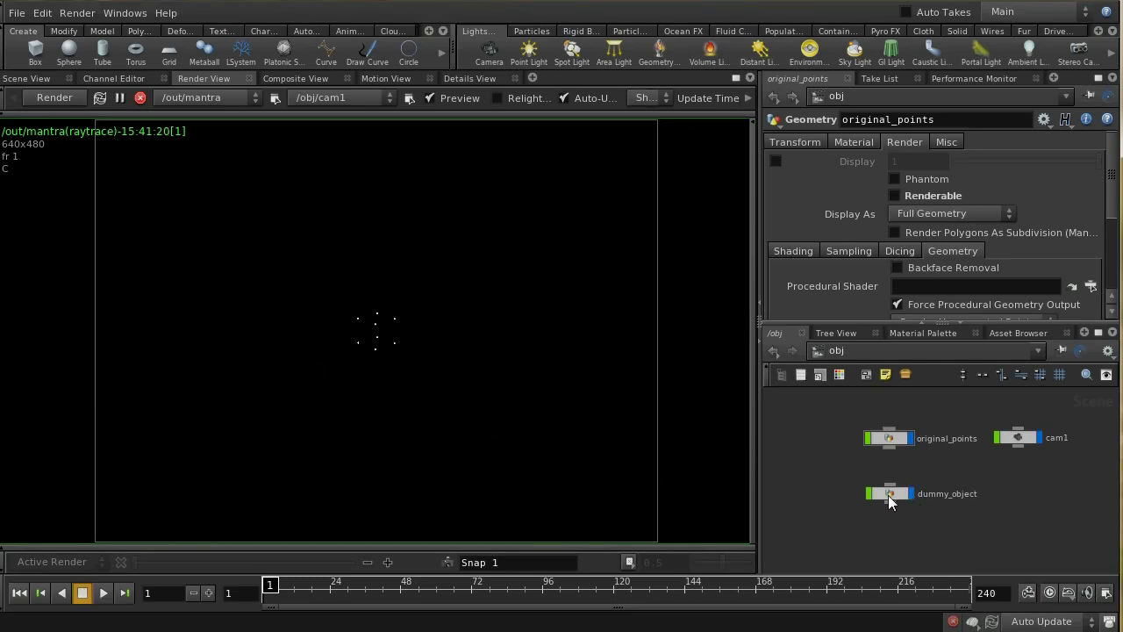
# - Set the Point Object of vm_geo_ptreplicate1 in the shop network to /obj/original_points
pyautogui.click(887, 495)
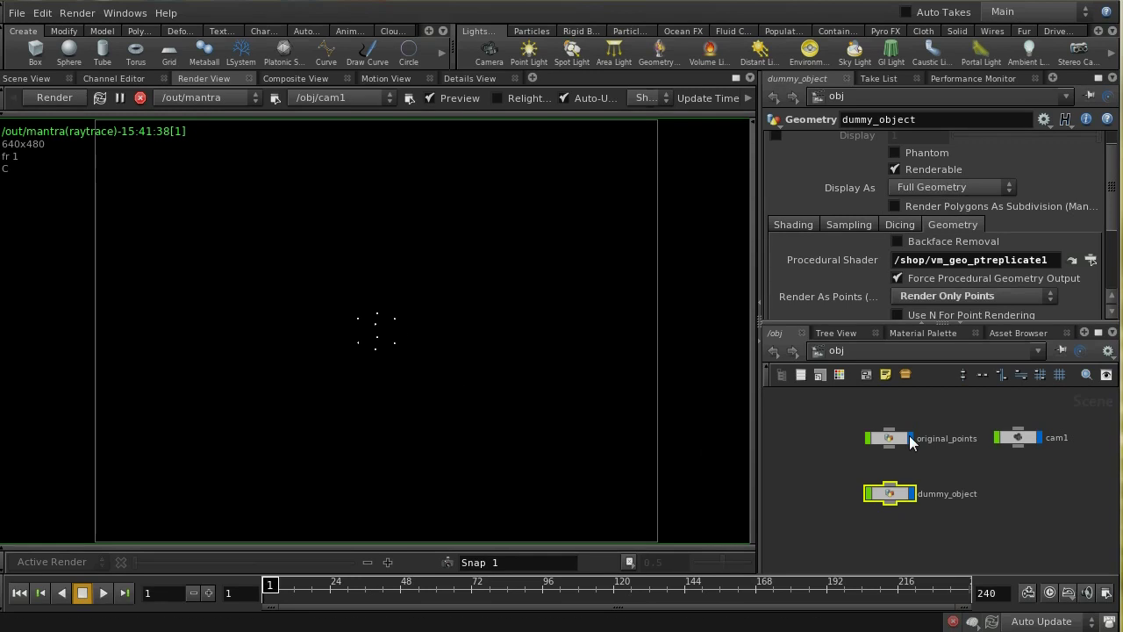
pyautogui.click(856, 349)
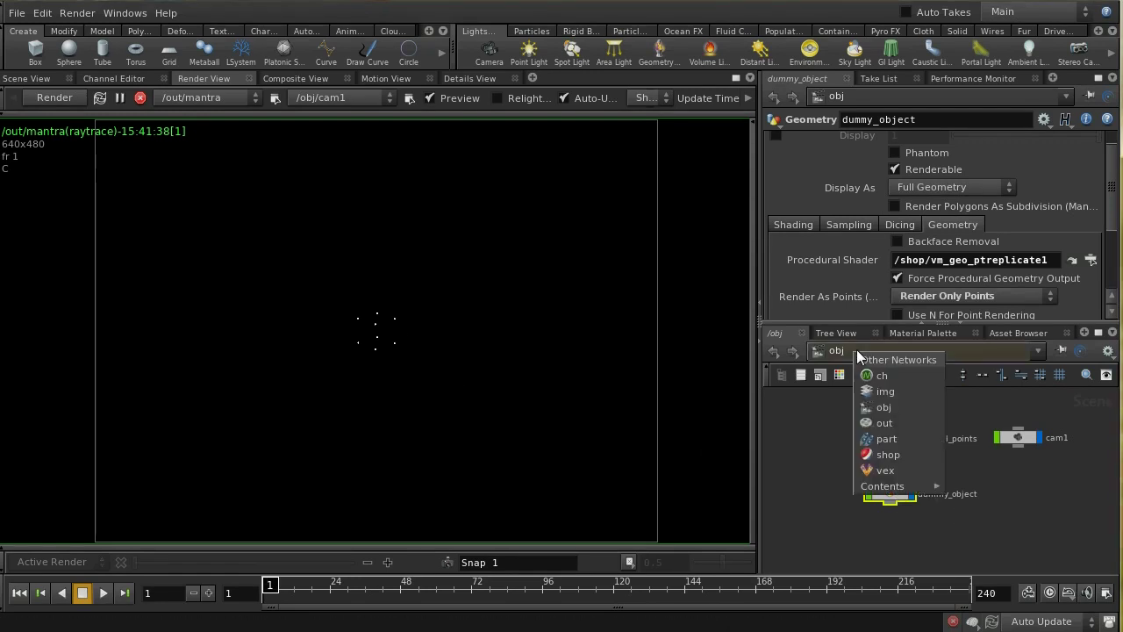
pyautogui.click(897, 450)
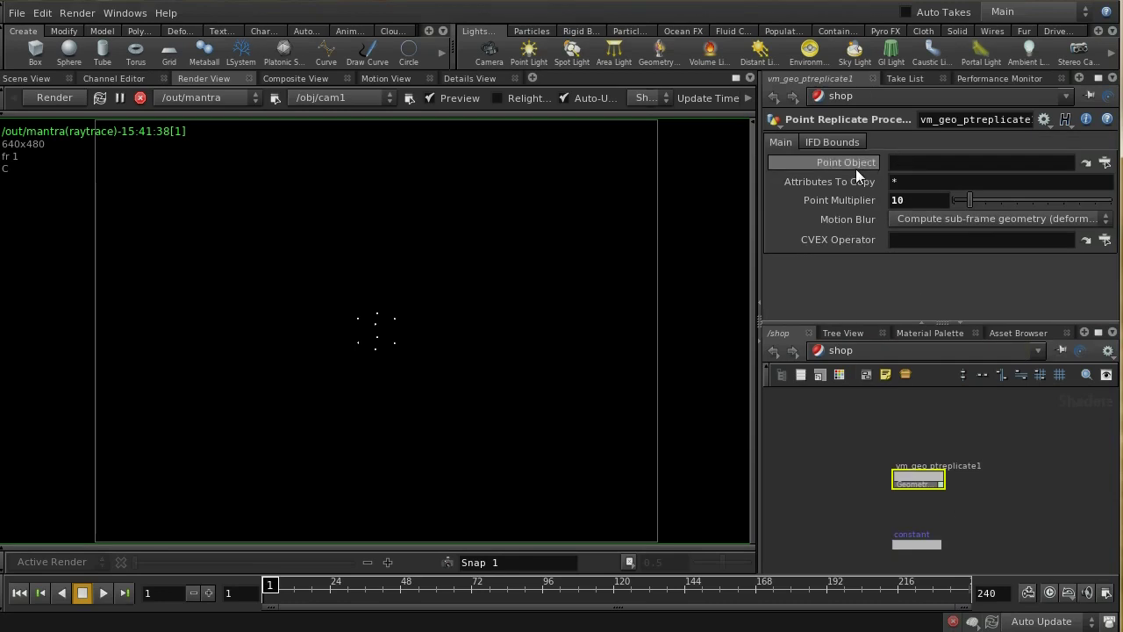
pyautogui.click(1104, 163)
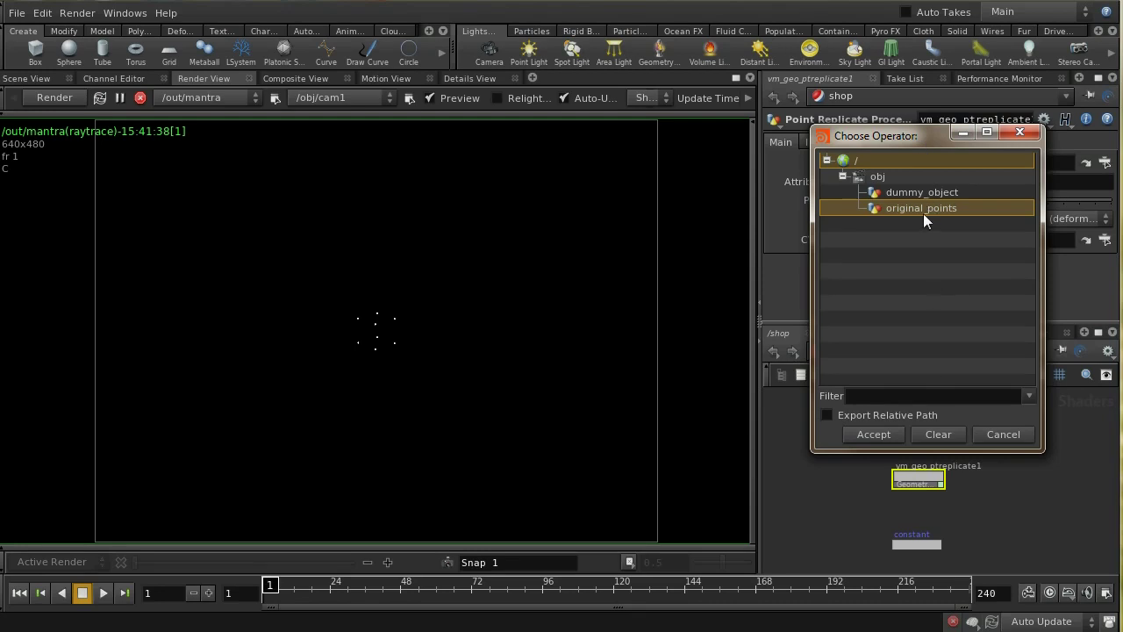
pyautogui.click(873, 434)
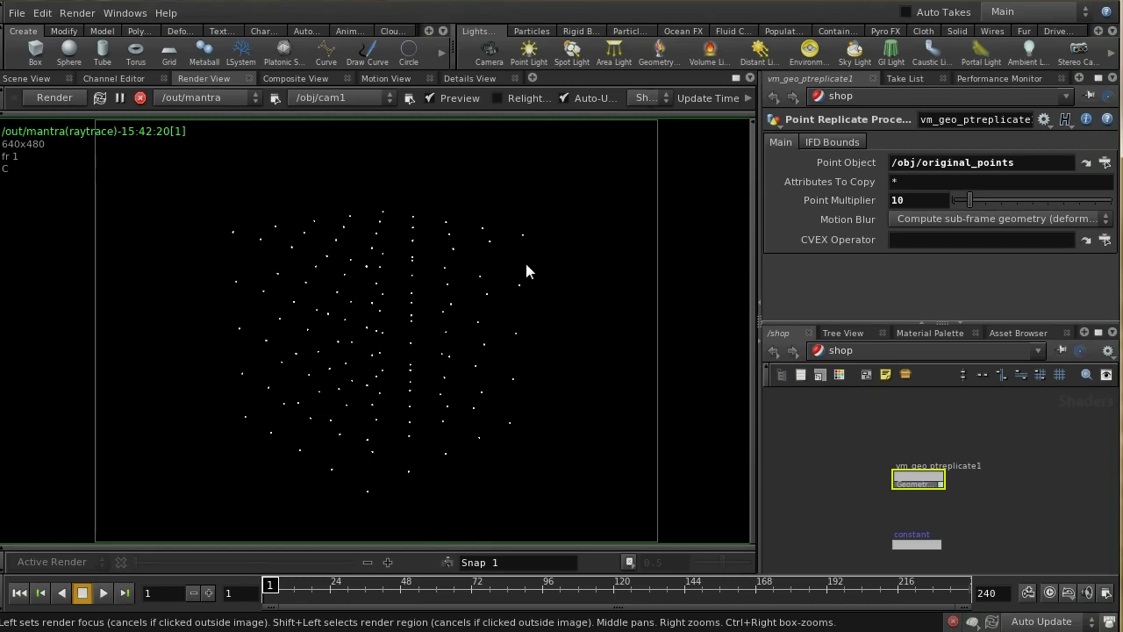
# - Review the render settings of original_points and dummy_object in the obj network
pyautogui.click(892, 349)
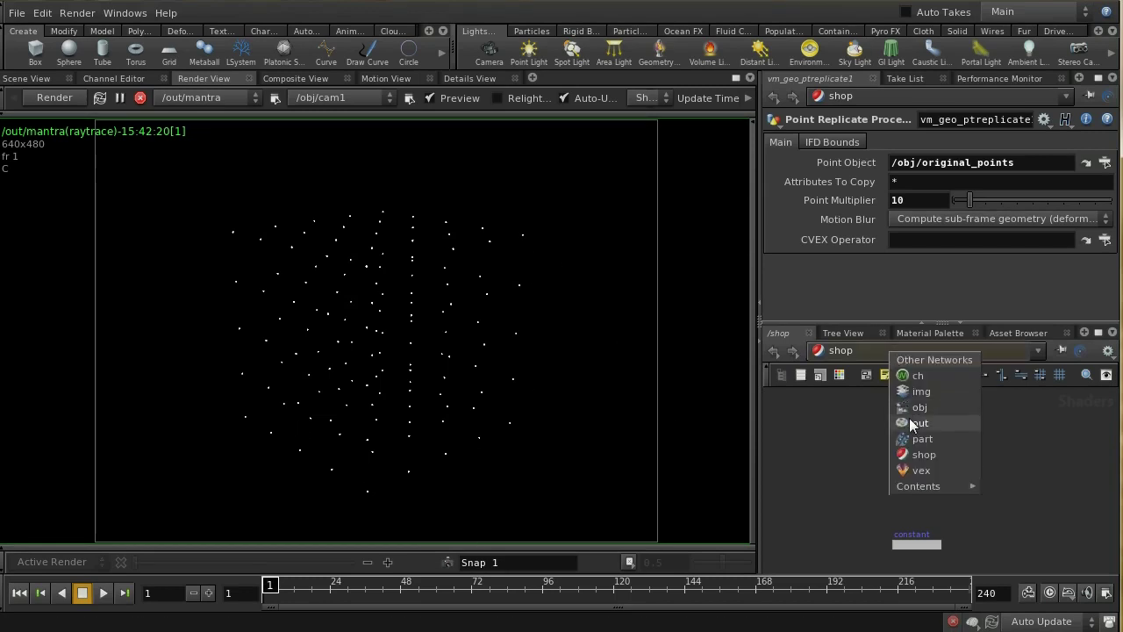
pyautogui.click(917, 407)
pyautogui.click(890, 437)
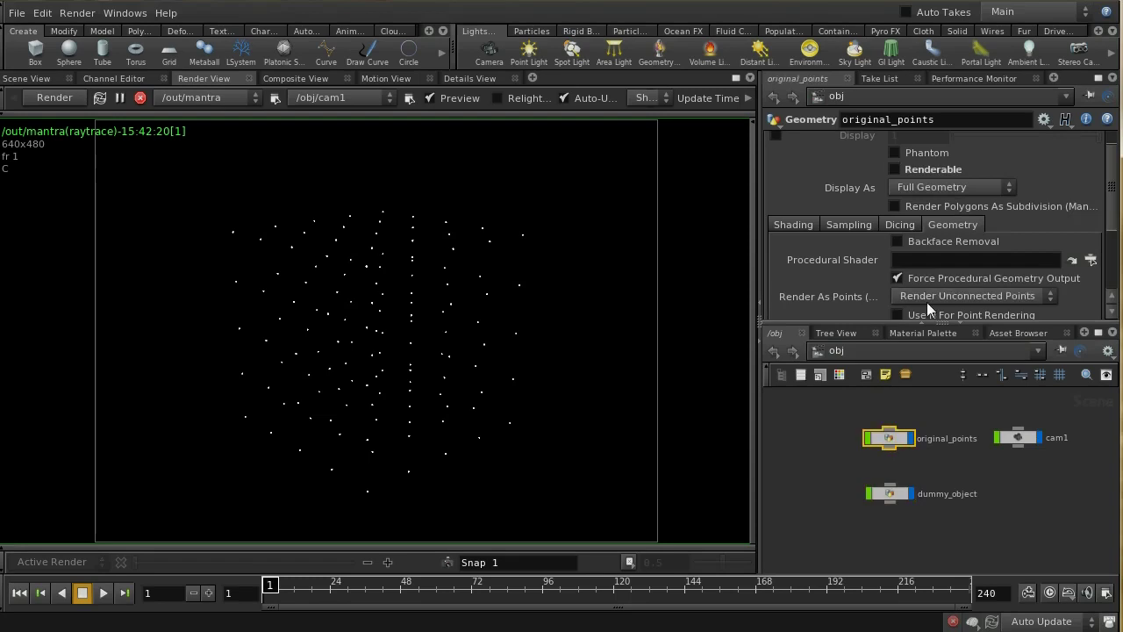
pyautogui.click(894, 496)
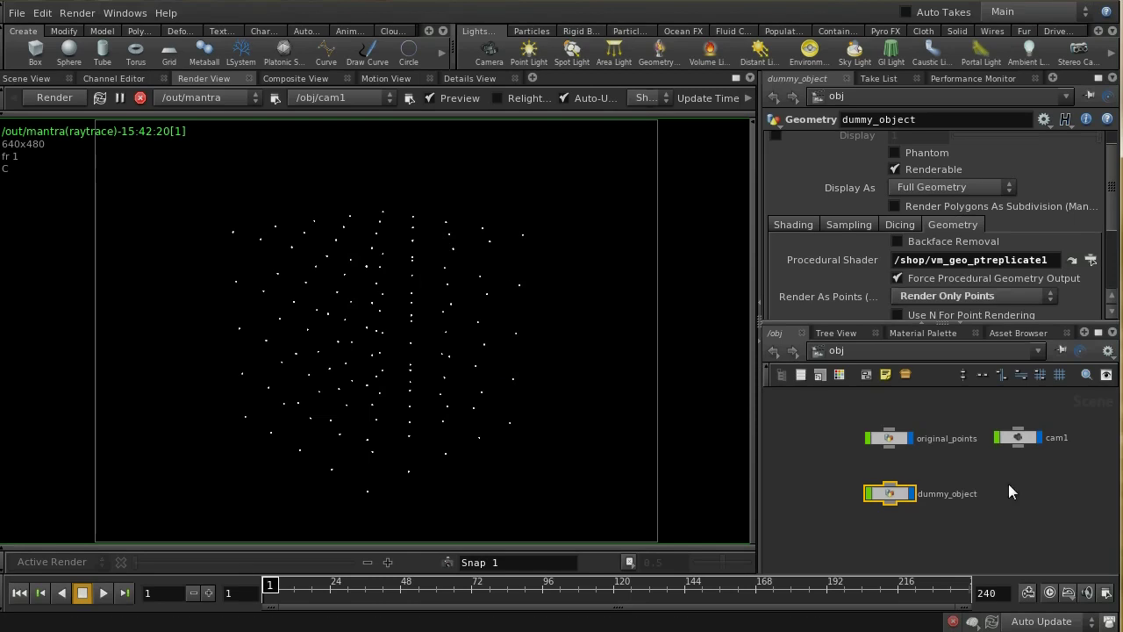
# - Add a CVEX Shader Builder node to the shop network, moving vm_geo_ptreplicate1 aside to make room
pyautogui.click(892, 348)
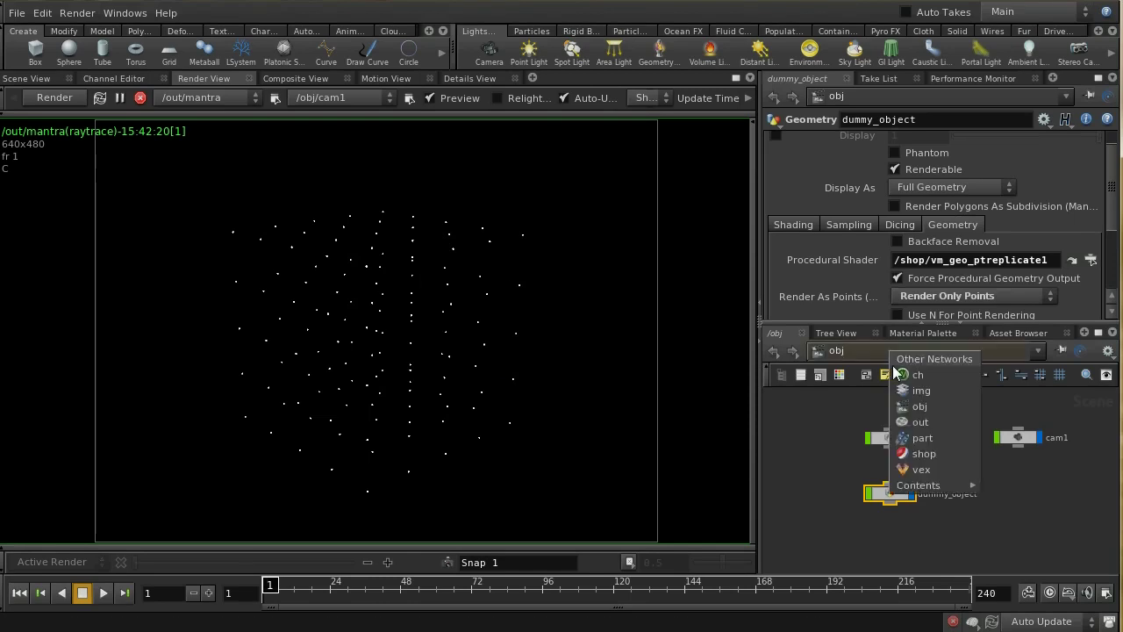
pyautogui.click(939, 450)
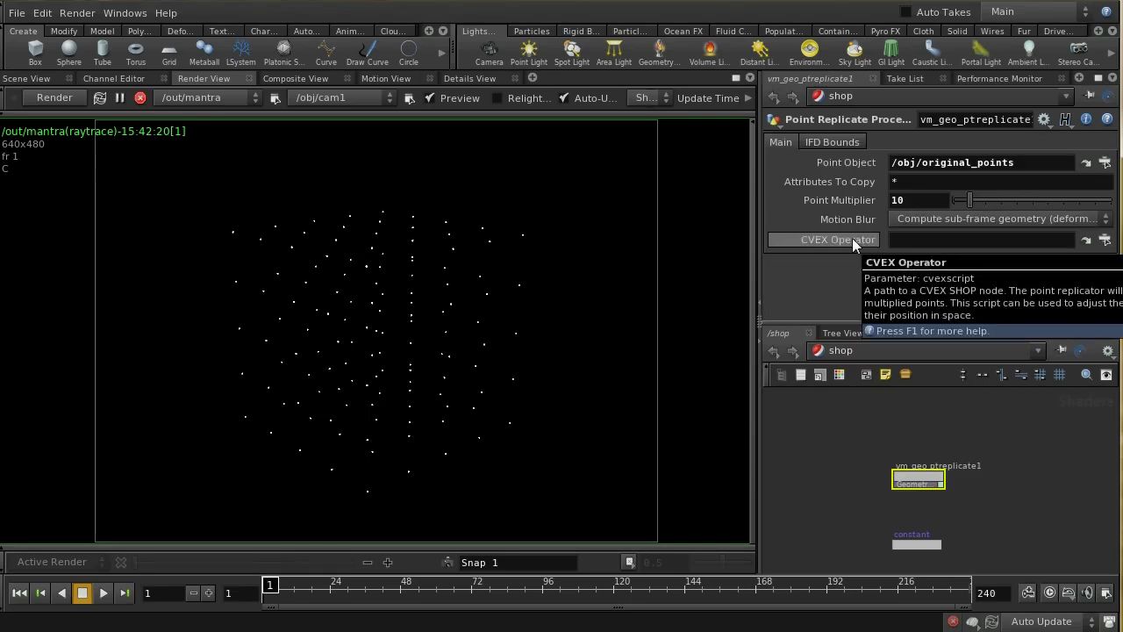
pyautogui.moveTo(921, 480); pyautogui.dragTo(828, 431)
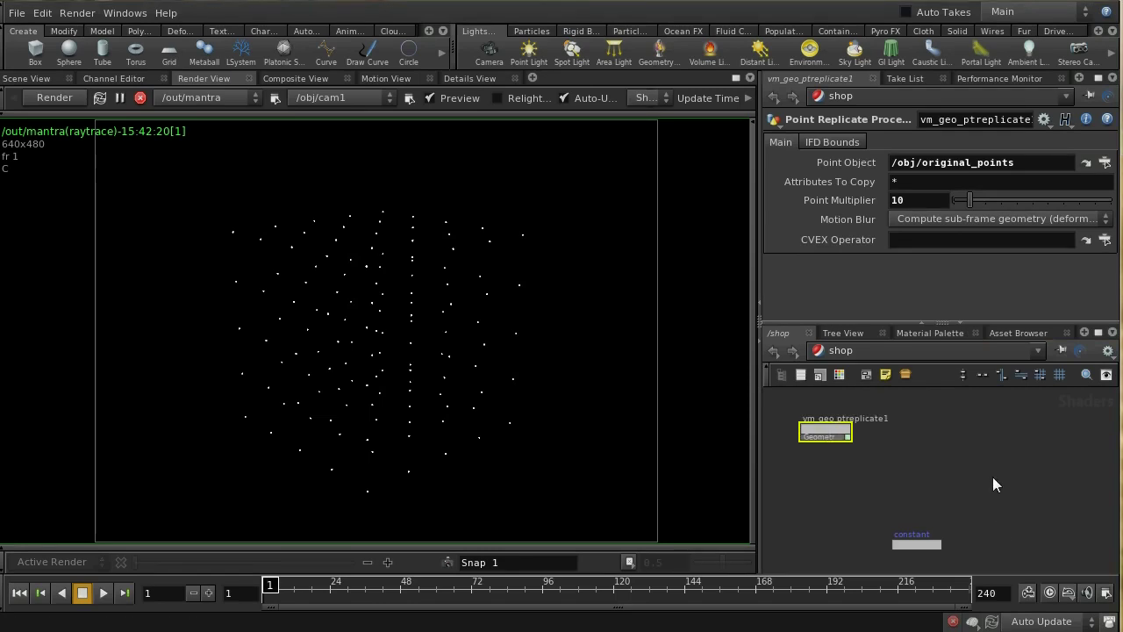
pyautogui.press('Tab')
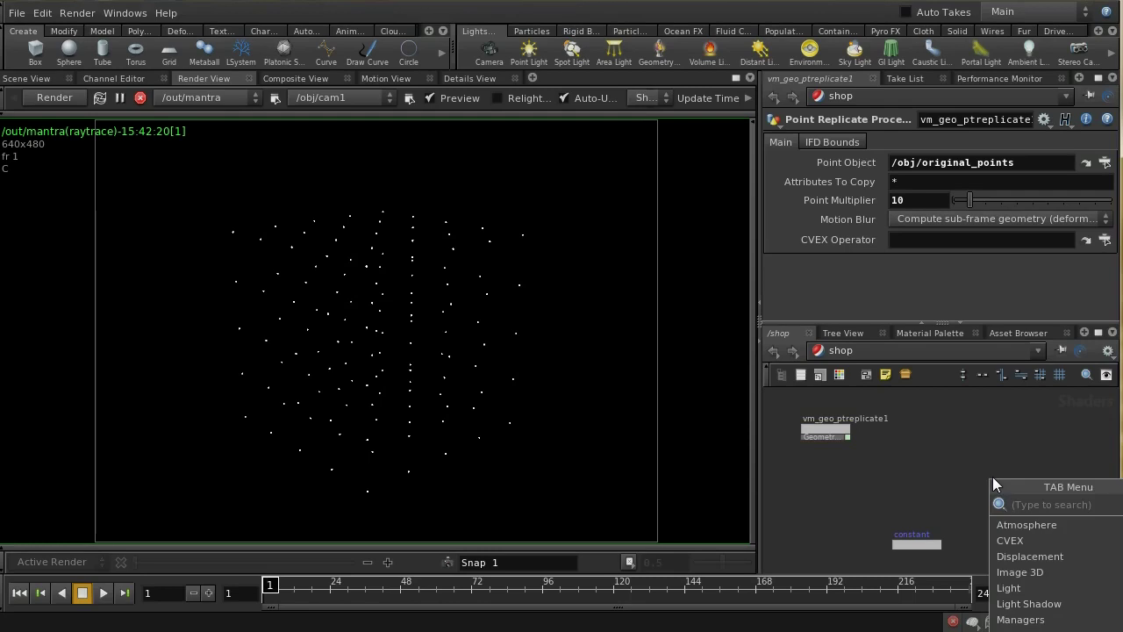
pyautogui.write('CVE')
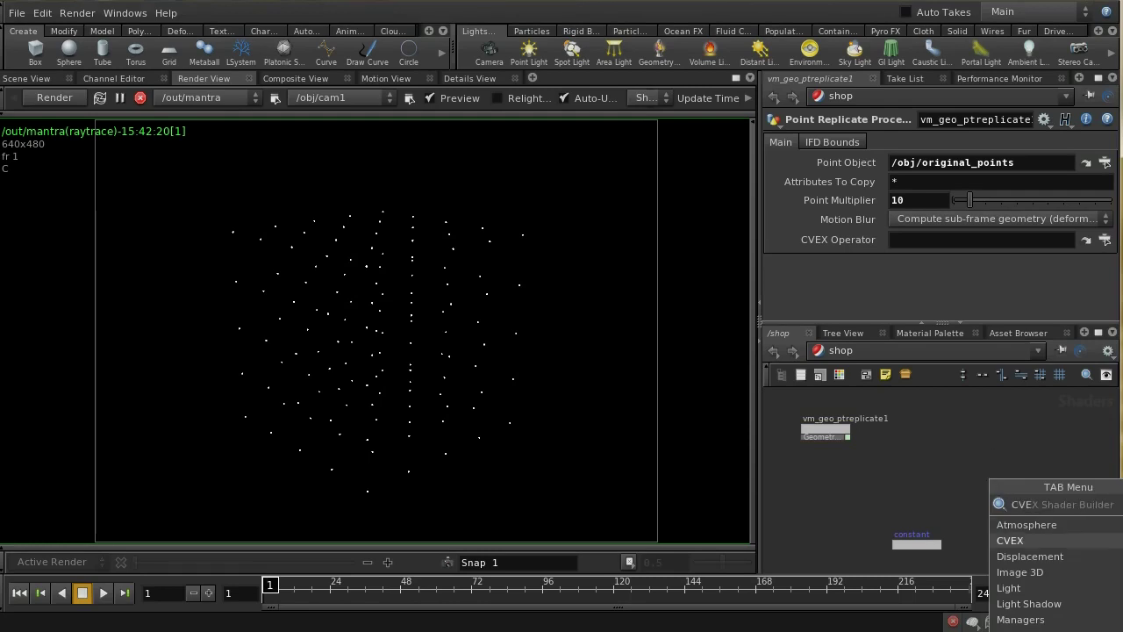
pyautogui.press('Return')
pyautogui.click(952, 448)
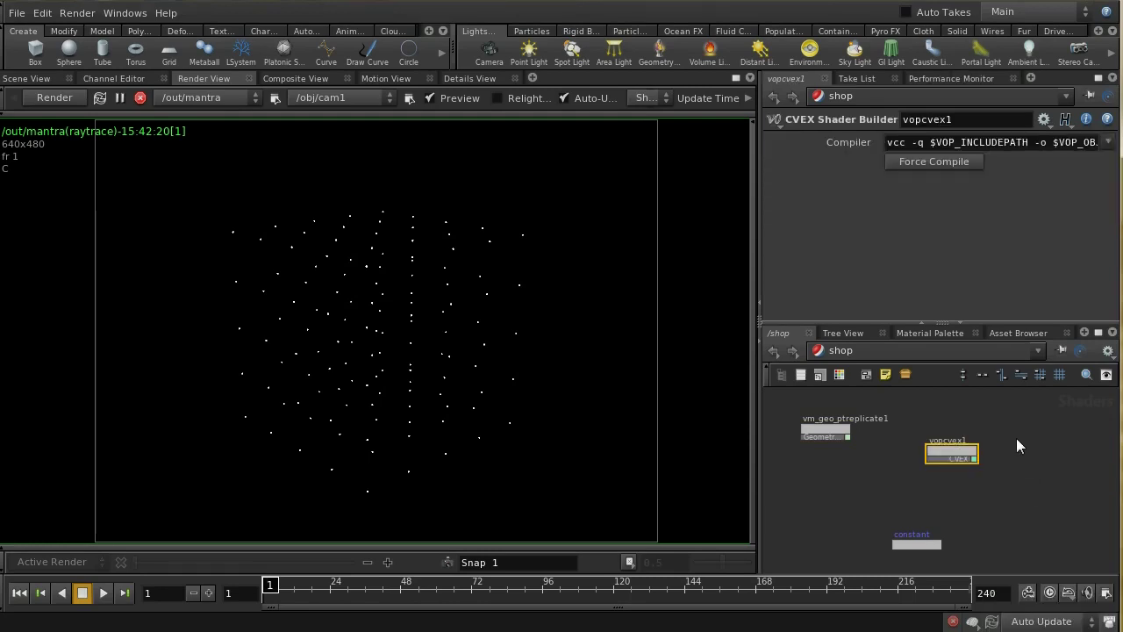
# - Look inside the CVEX Shader Builder, and read the CVEX Operator section of the Point Replicate shader's help page
pyautogui.doubleClick(972, 452)
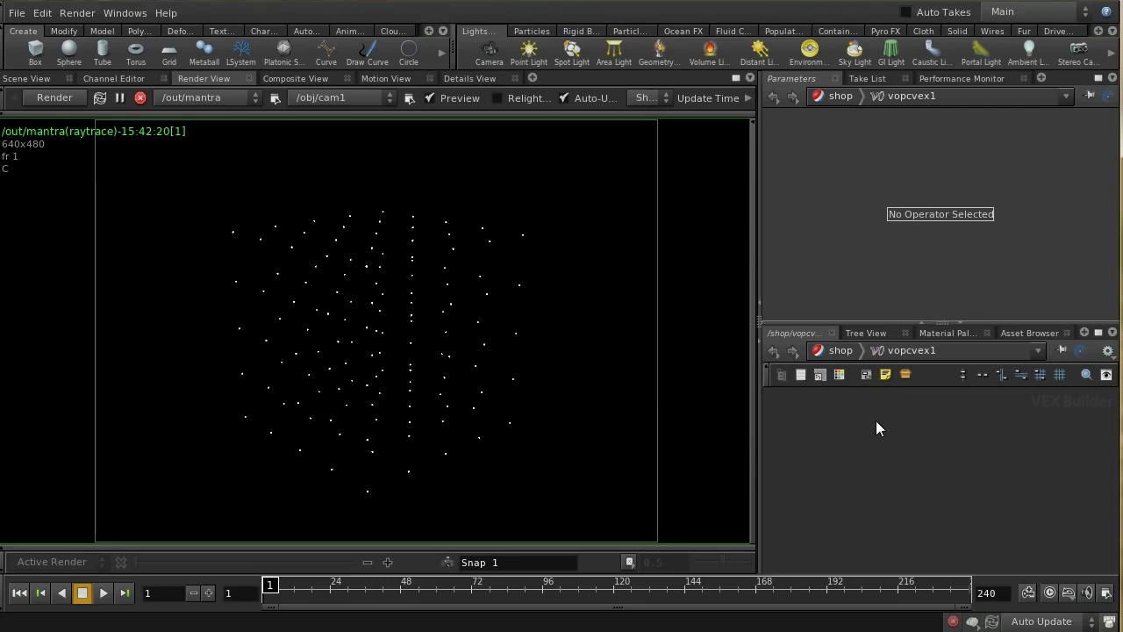
pyautogui.click(840, 350)
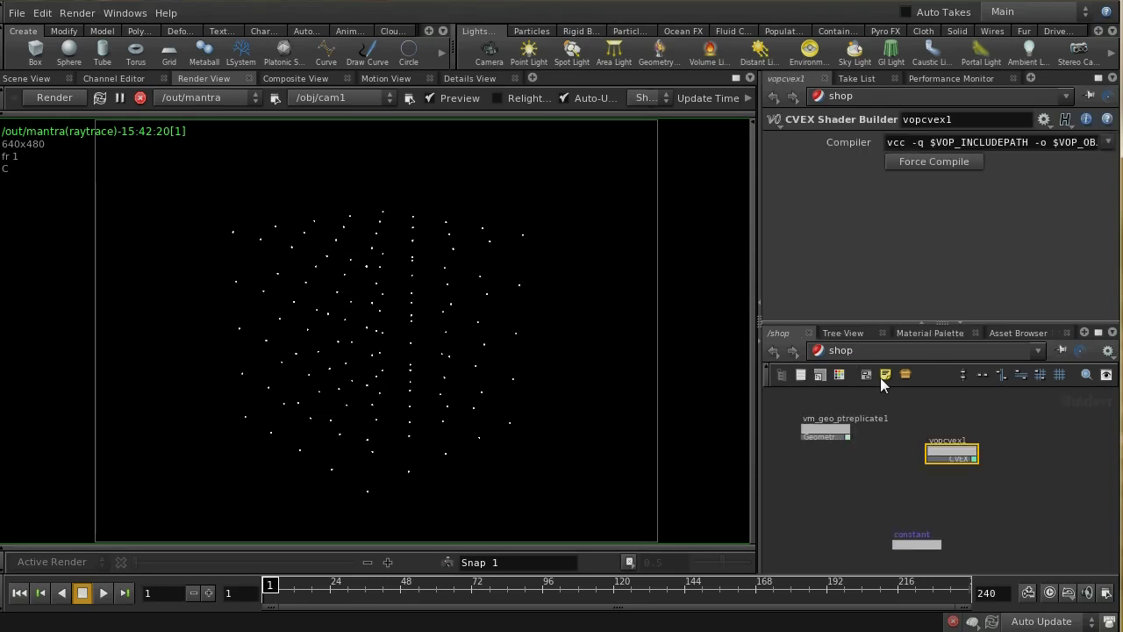
pyautogui.click(828, 428)
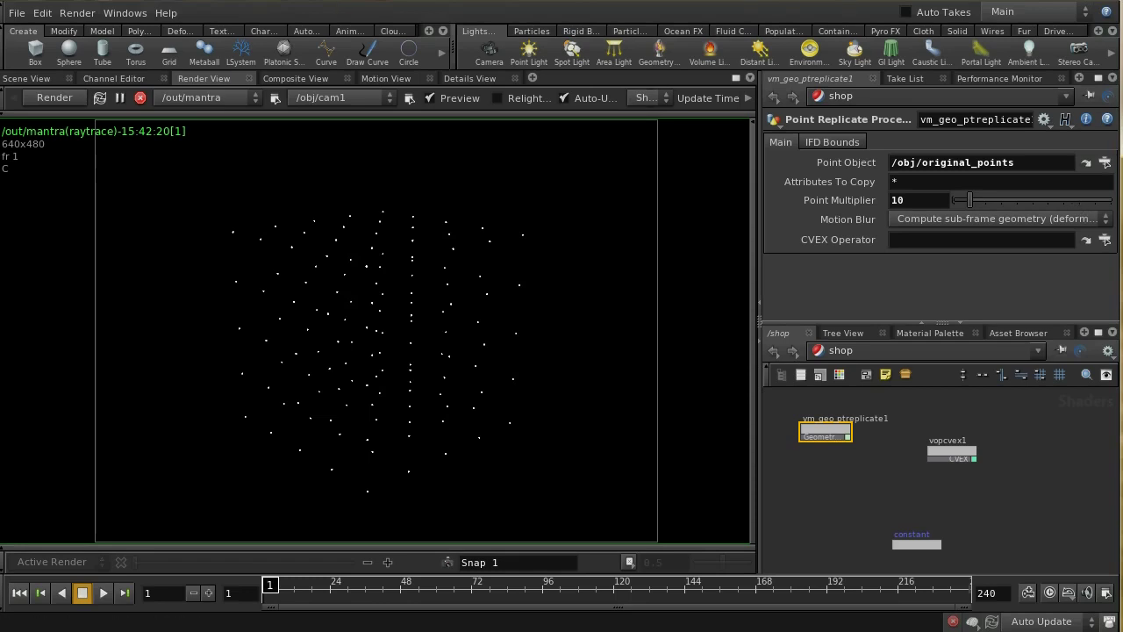
pyautogui.press('F1')
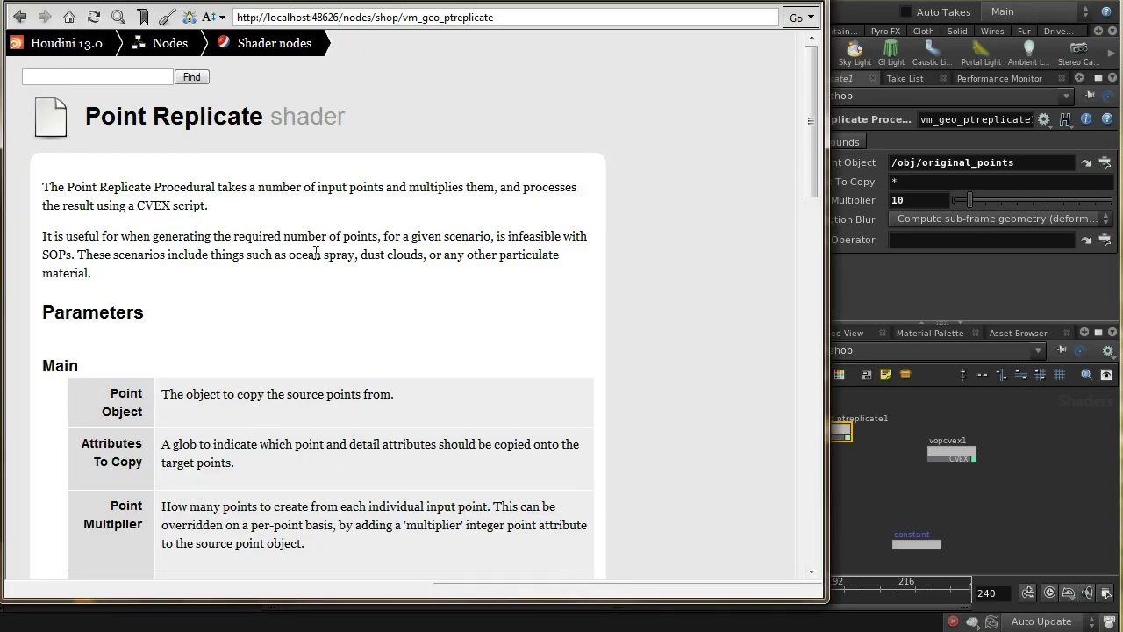
pyautogui.moveTo(812, 188); pyautogui.dragTo(821, 394)
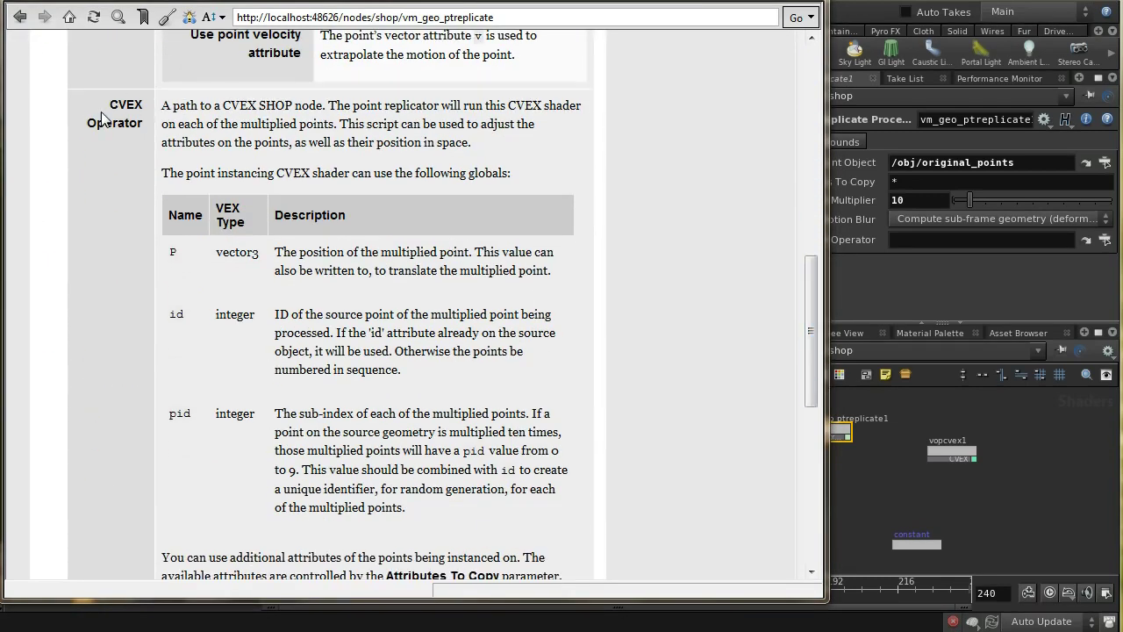
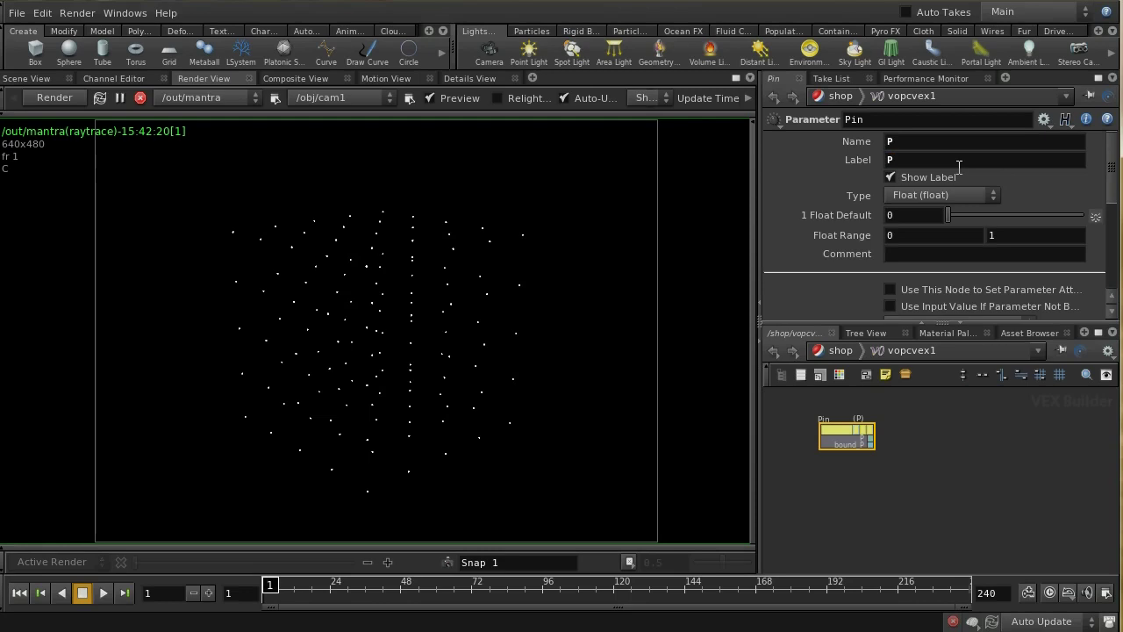
# - Set the type of the Pin parameter in vopcvex1 to Vector (vector) and reposition its node slightly
pyautogui.click(965, 194)
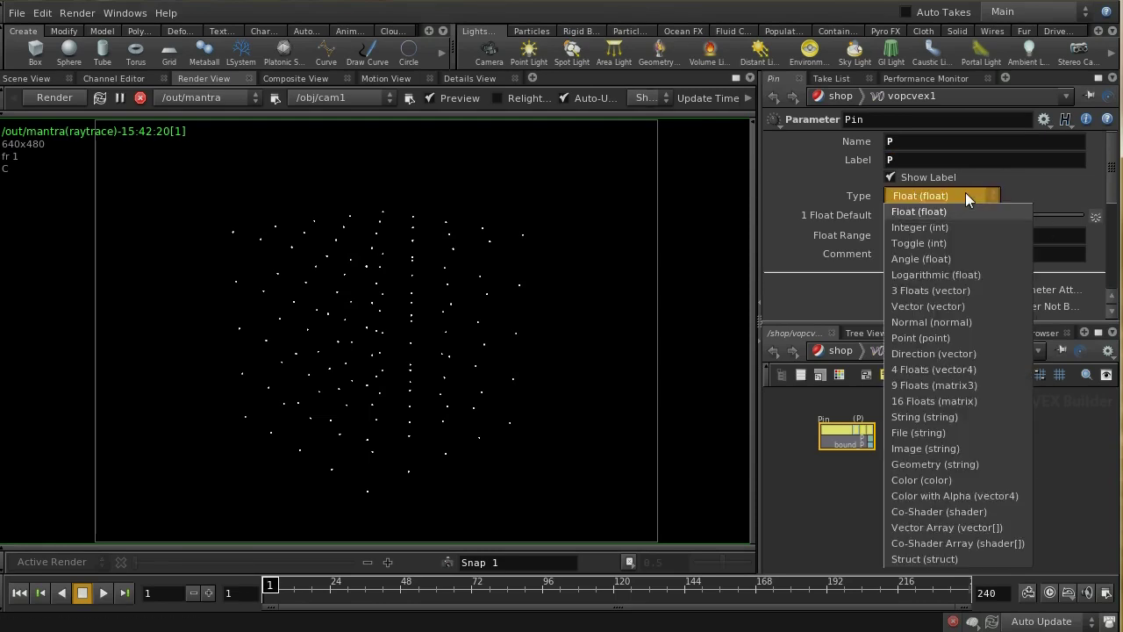
pyautogui.click(974, 307)
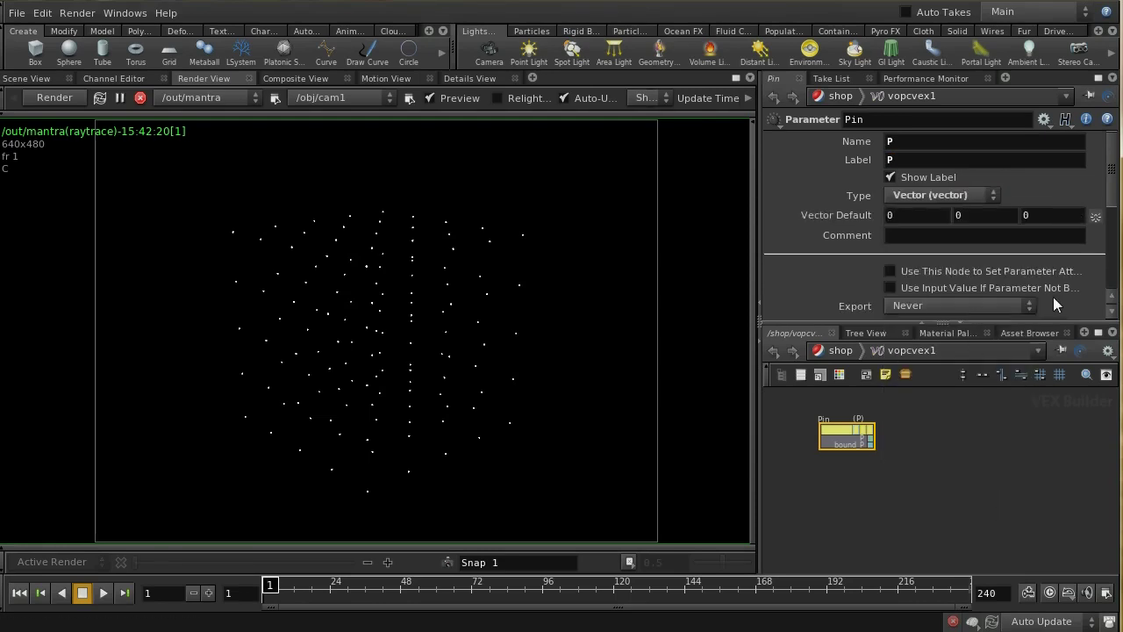
pyautogui.scroll(-2, 1116, 220)
pyautogui.scroll(-1, 1116, 219)
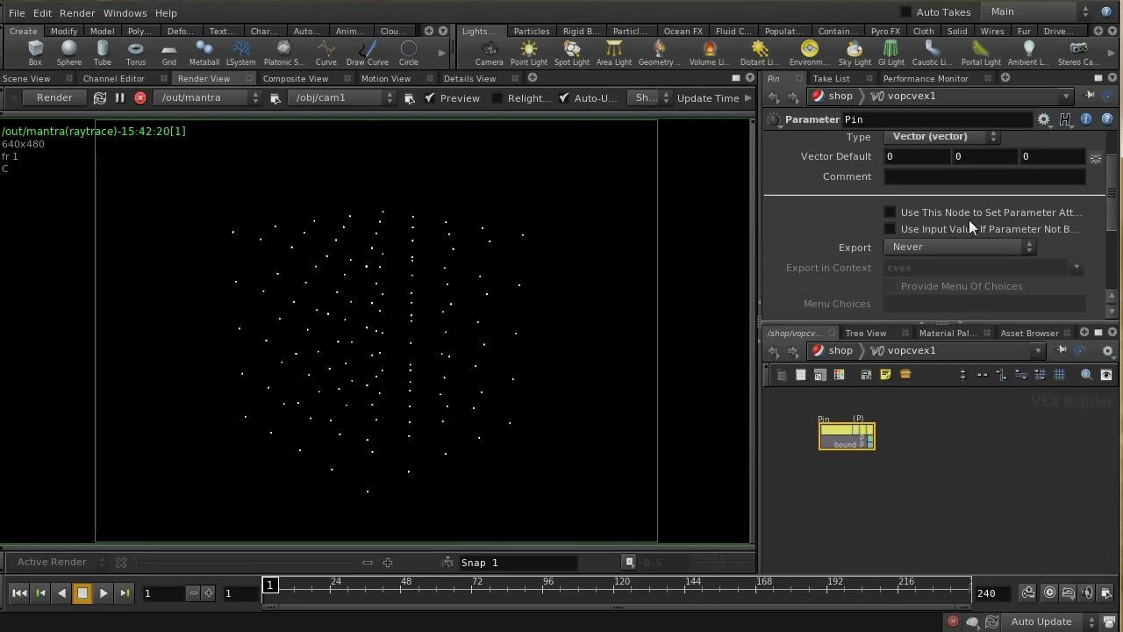
pyautogui.scroll(-5, 1116, 233)
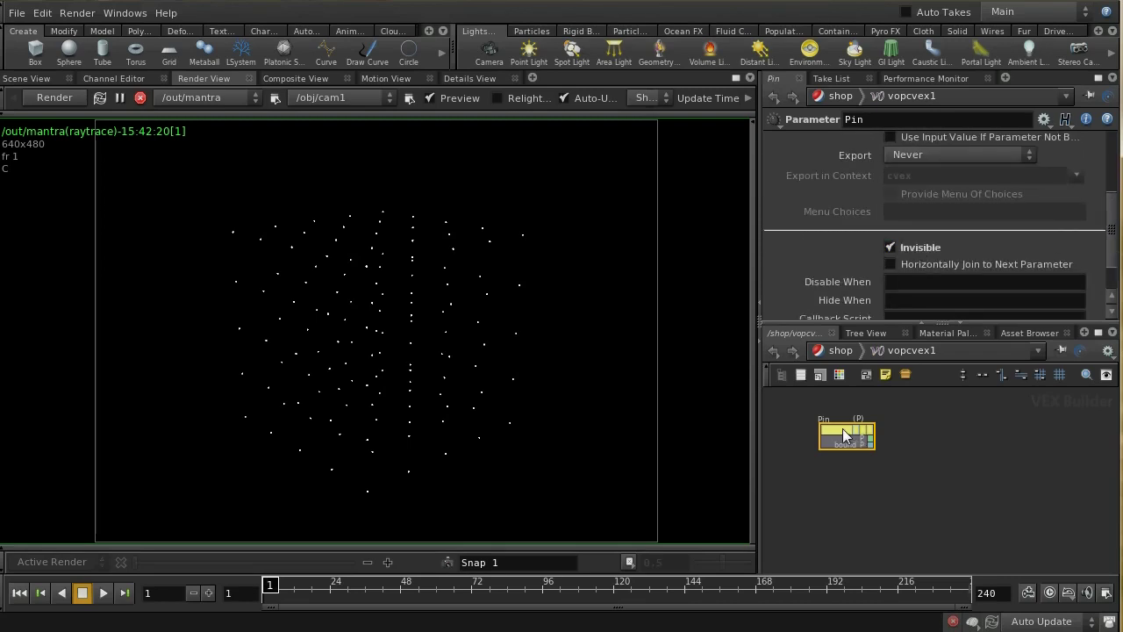
pyautogui.moveTo(843, 438); pyautogui.dragTo(838, 432)
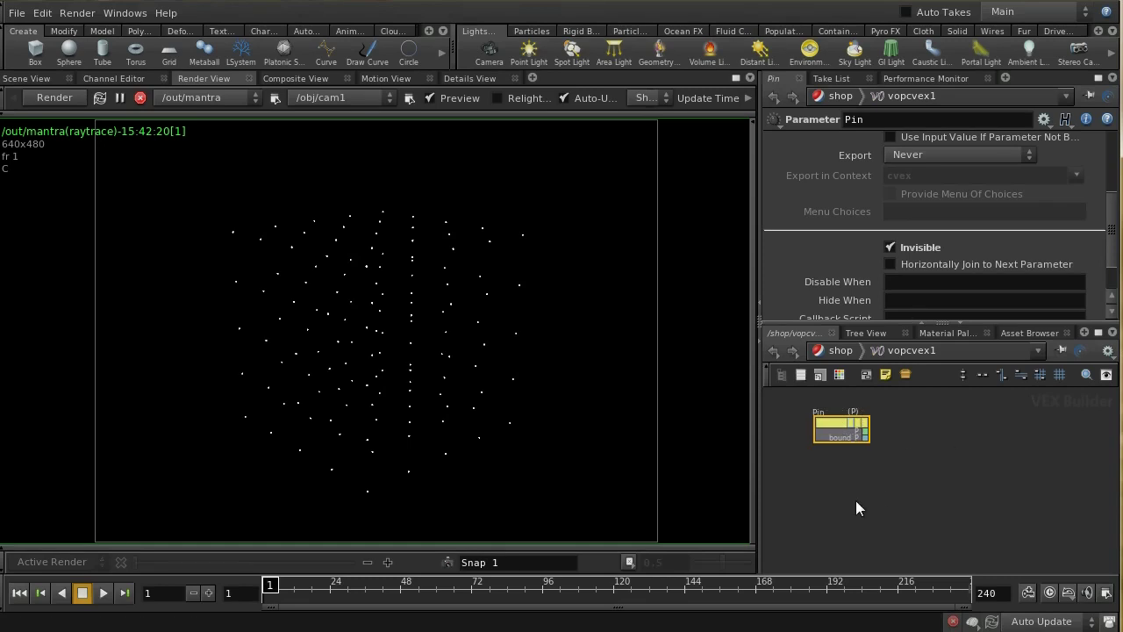
# - Add a second Parameter node below Pin and rename the node to id
pyautogui.press('Tab')
pyautogui.write('par')
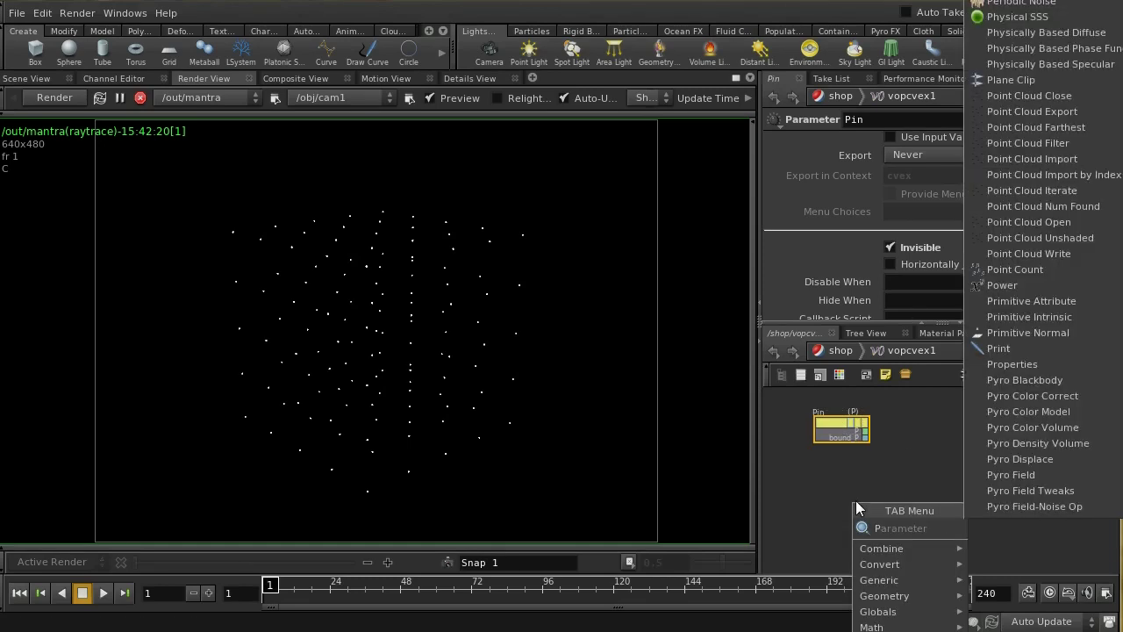
pyautogui.click(1010, 527)
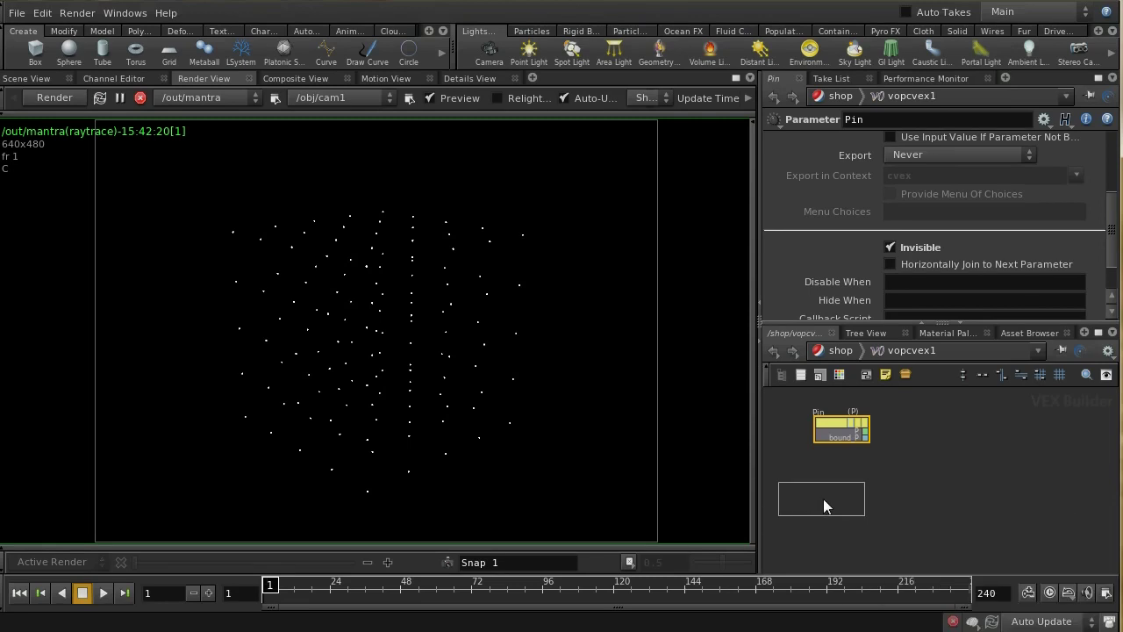
pyautogui.click(840, 489)
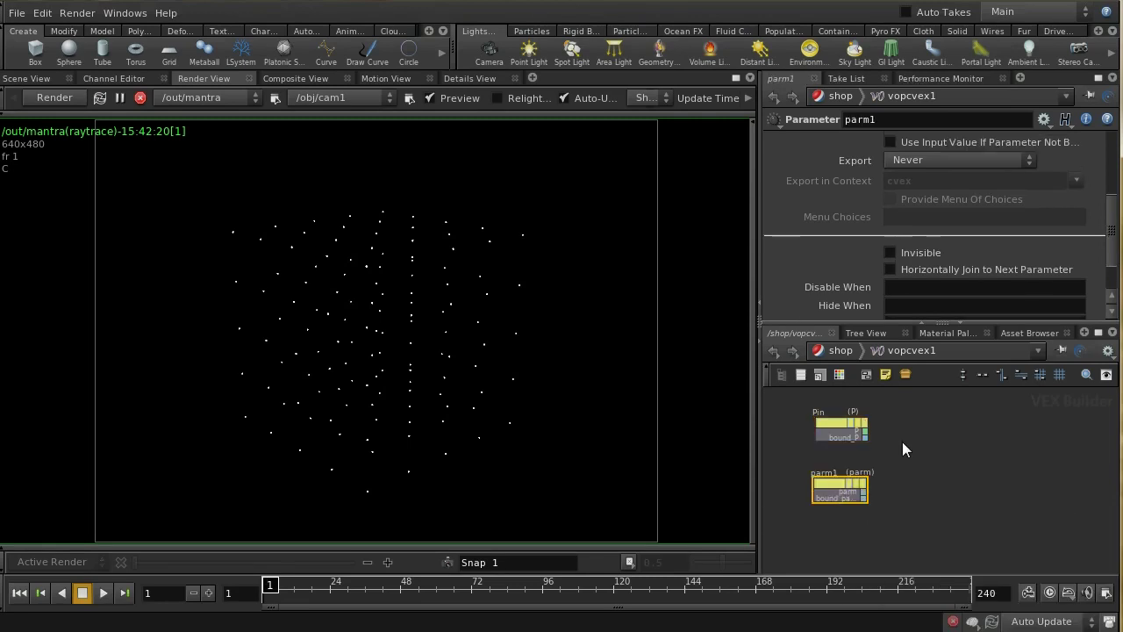
pyautogui.doubleClick(879, 119)
pyautogui.write('id')
pyautogui.press('Return')
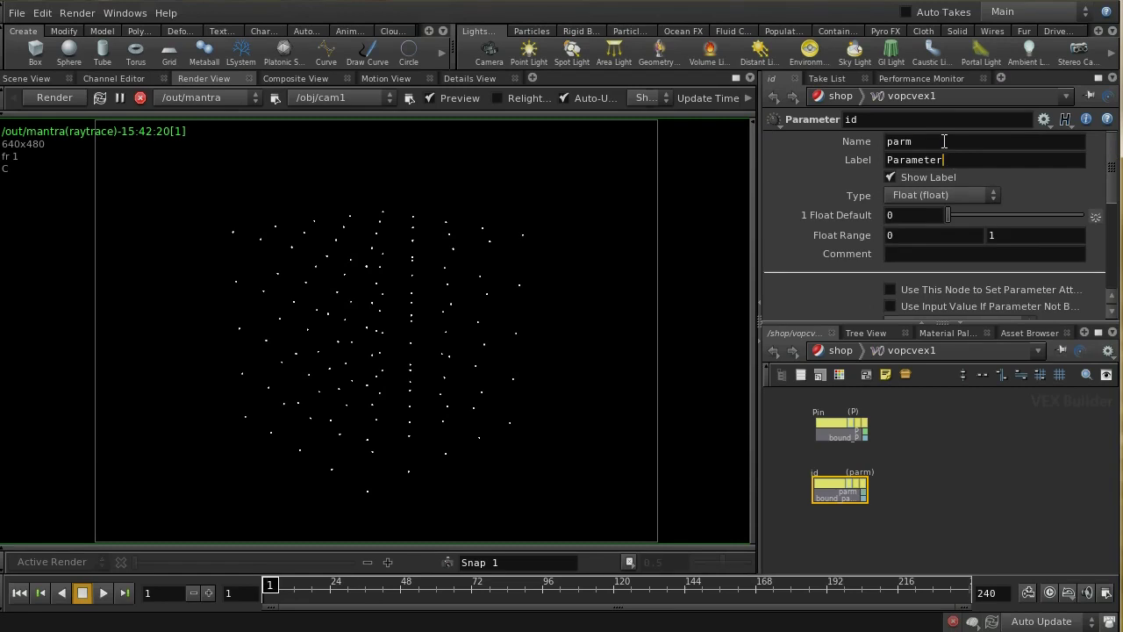
# - Give the id node's parameter the name id, the label ID and the type Integer (int), and make it invisible
pyautogui.doubleClick(888, 142)
pyautogui.write('id')
pyautogui.press('Tab')
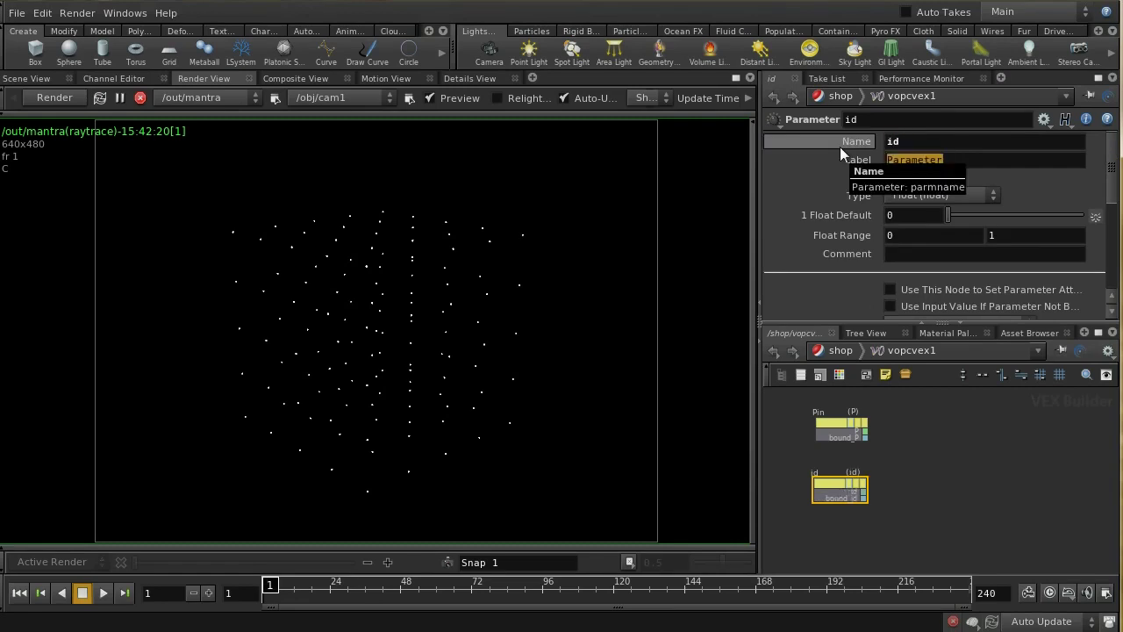
pyautogui.write('ID')
pyautogui.press('Tab')
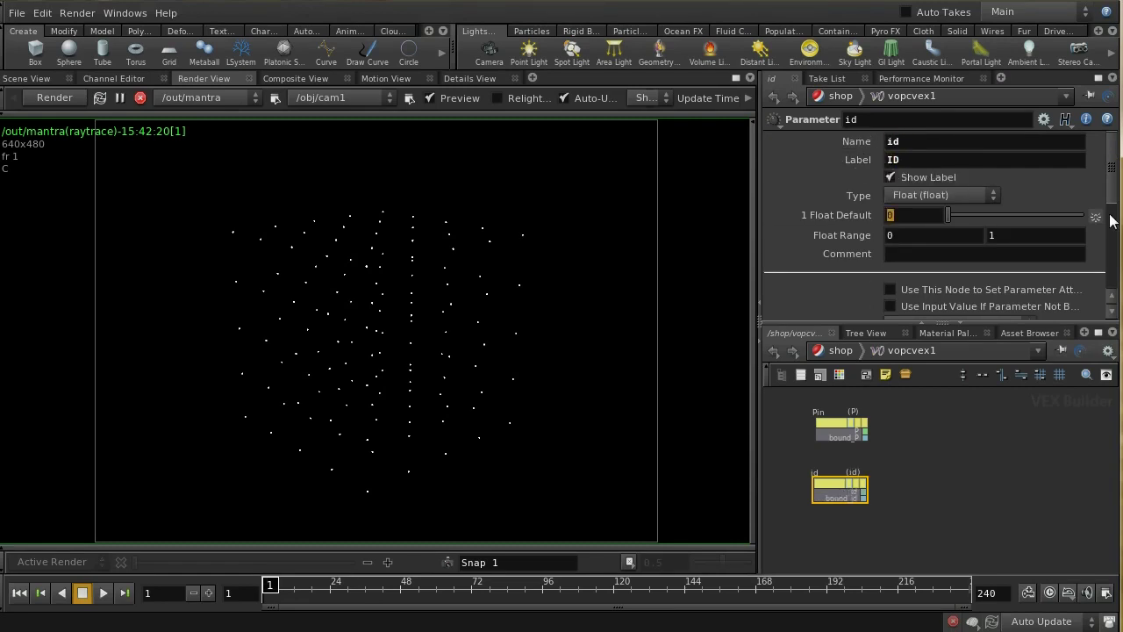
pyautogui.click(998, 196)
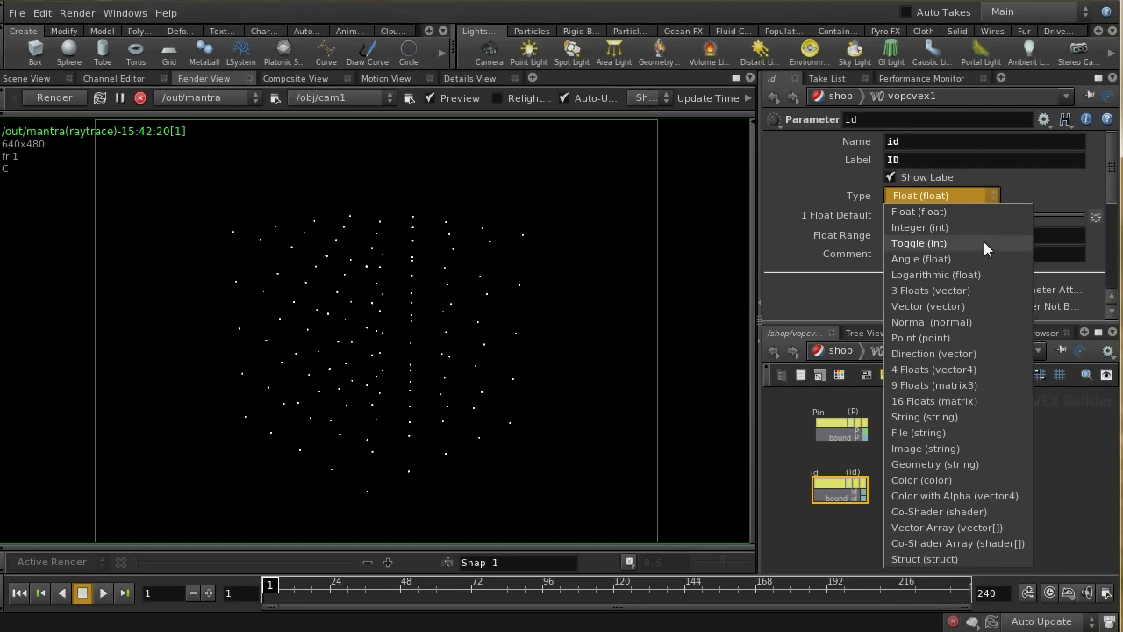
pyautogui.click(976, 227)
pyautogui.scroll(-5, 1112, 195)
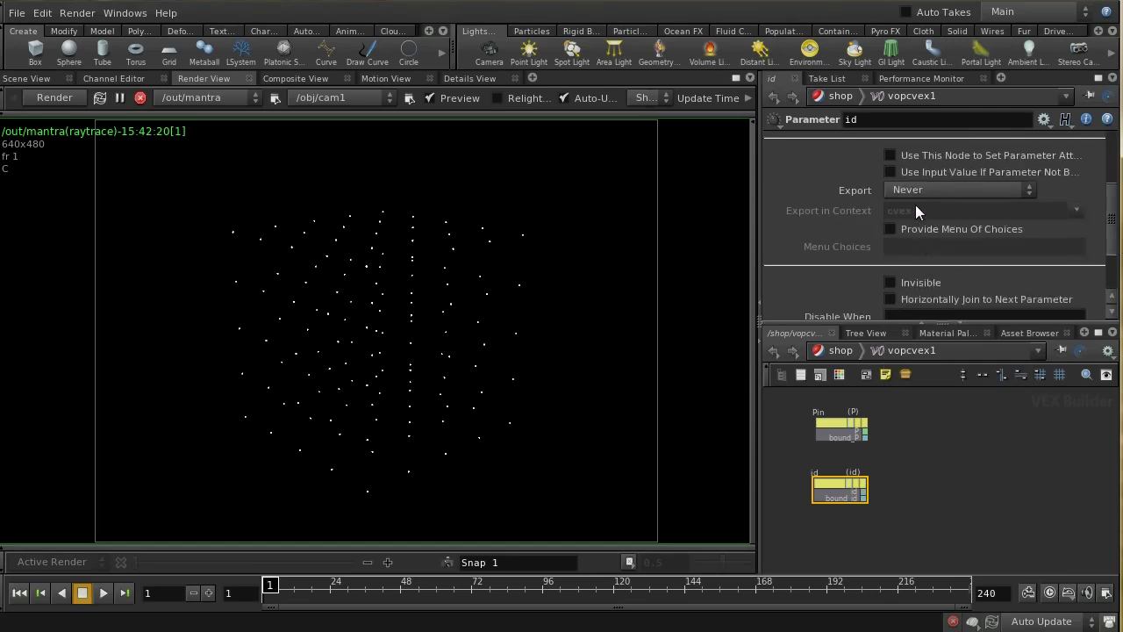
# - Duplicate the id parameter node and place the copy directly below the original
pyautogui.click(840, 487)
pyautogui.hotkey('ctrl', 'c')
pyautogui.hotkey('ctrl', 'v')
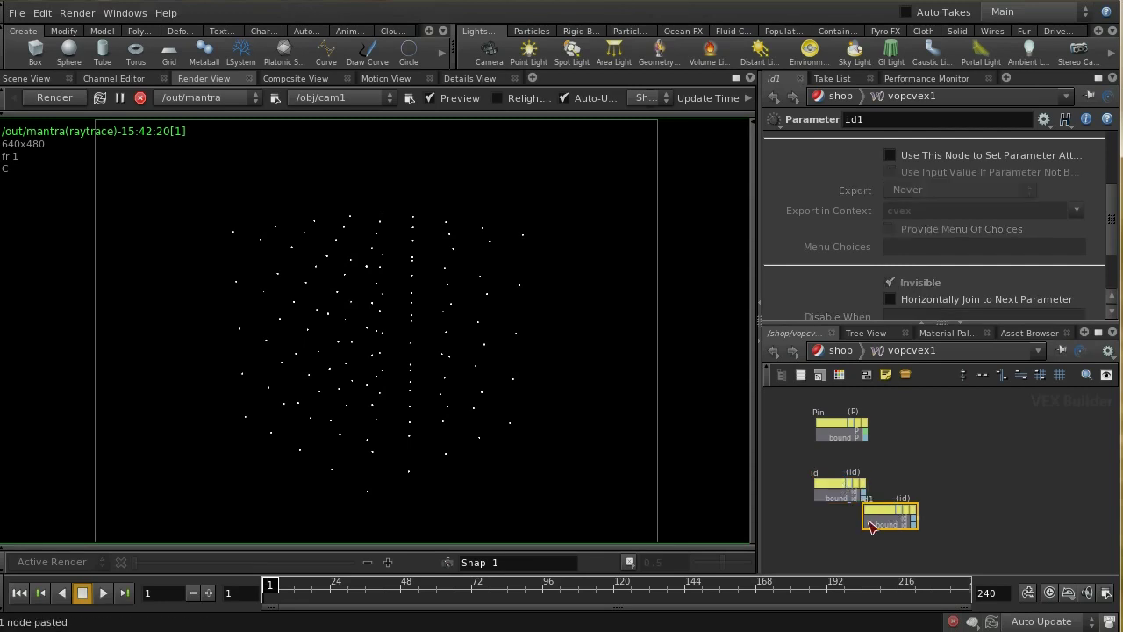
pyautogui.moveTo(875, 524); pyautogui.dragTo(829, 537)
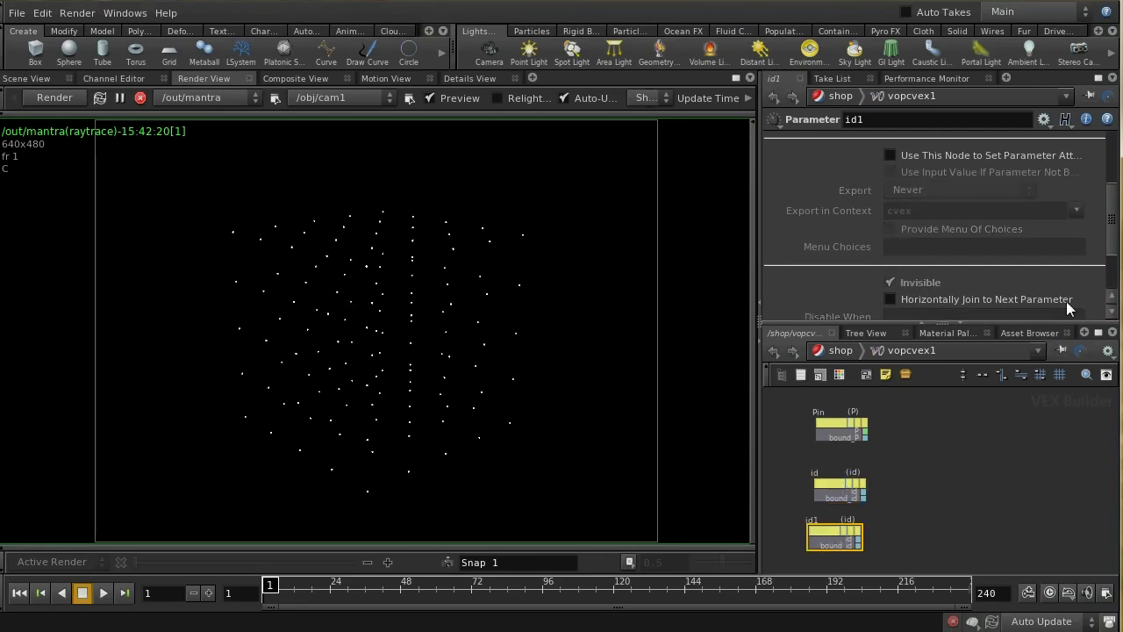
# - Rename the duplicated node to pid, give its parameter the name pid and the label PID, and delete the stray channel on its Integer Range
pyautogui.scroll(5, 1103, 249)
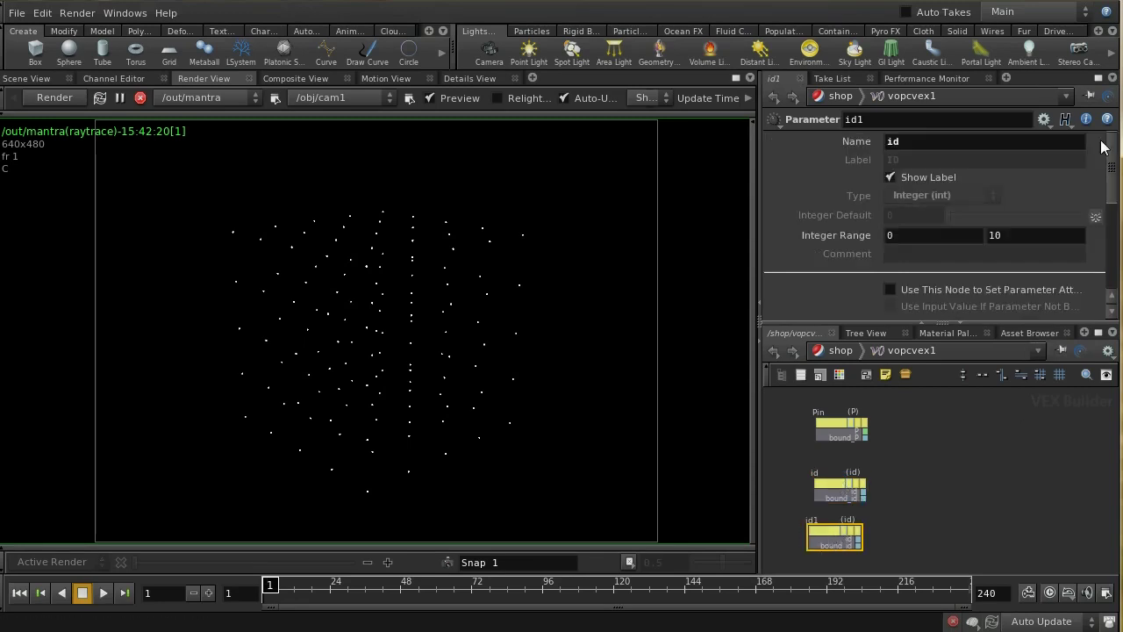
pyautogui.doubleClick(881, 120)
pyautogui.write('pid')
pyautogui.press('Tab')
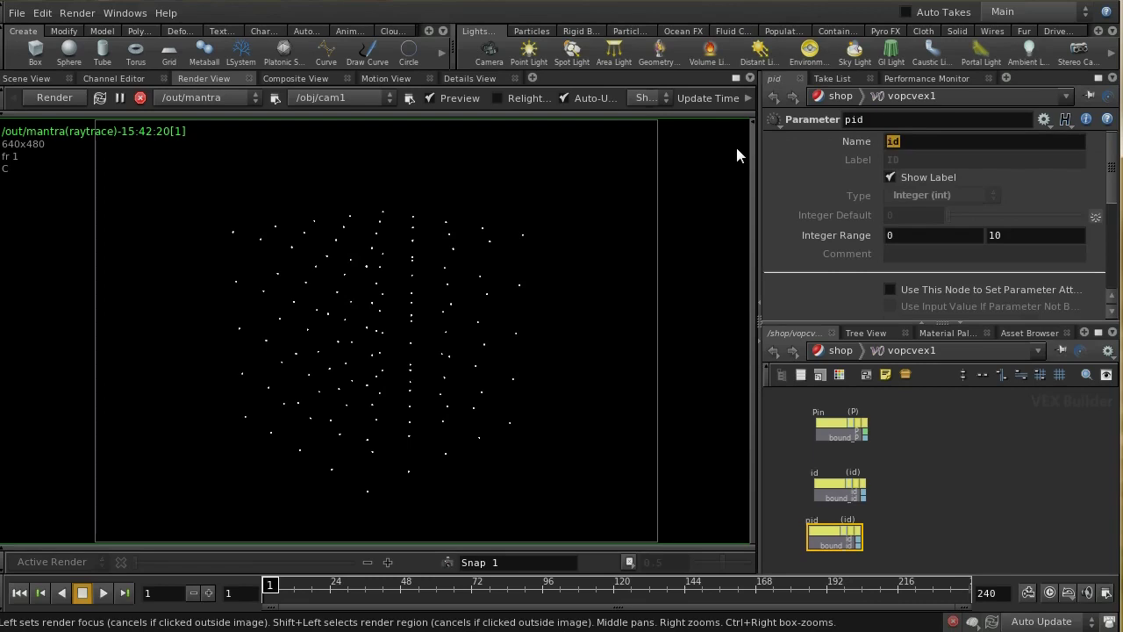
pyautogui.write('pid')
pyautogui.press('Tab')
pyautogui.write('P')
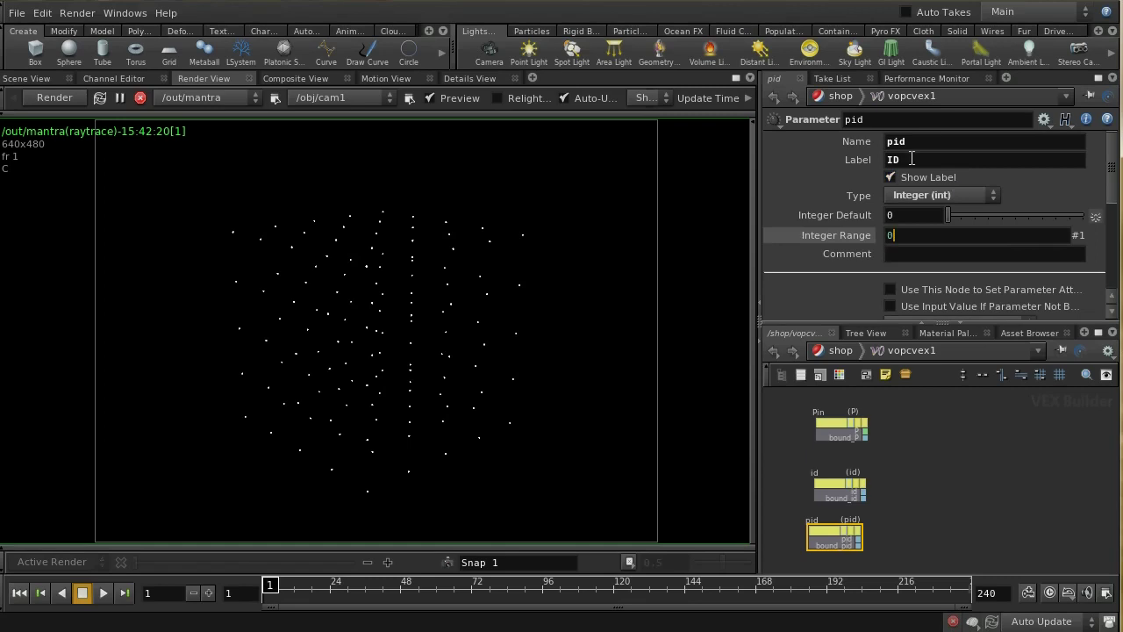
pyautogui.doubleClick(912, 160)
pyautogui.write('PID')
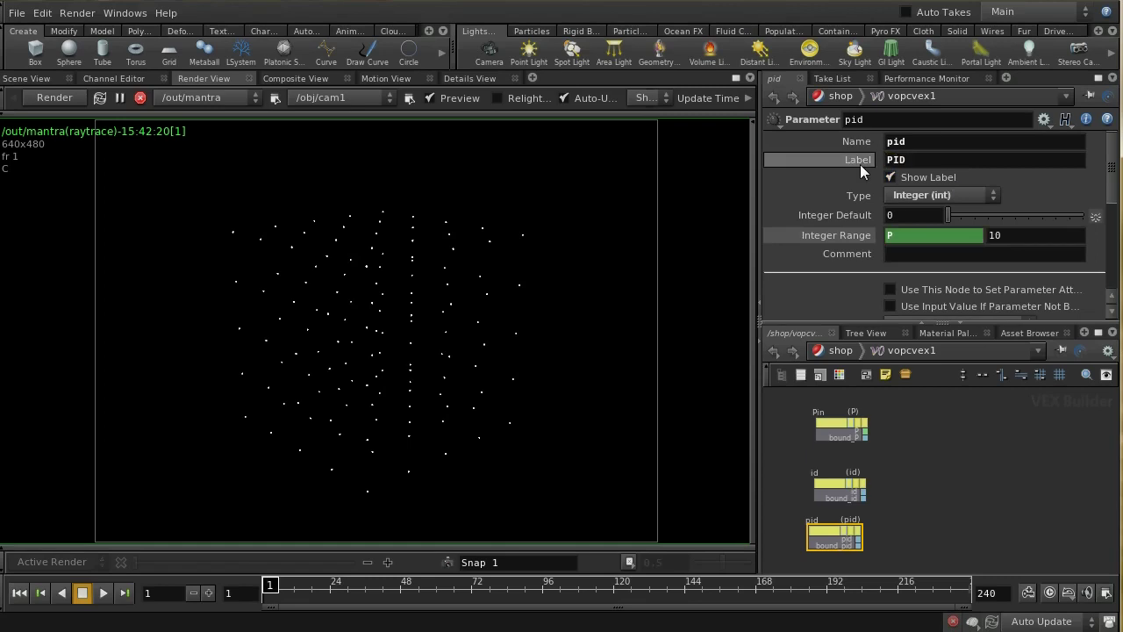
pyautogui.rightClick(851, 236)
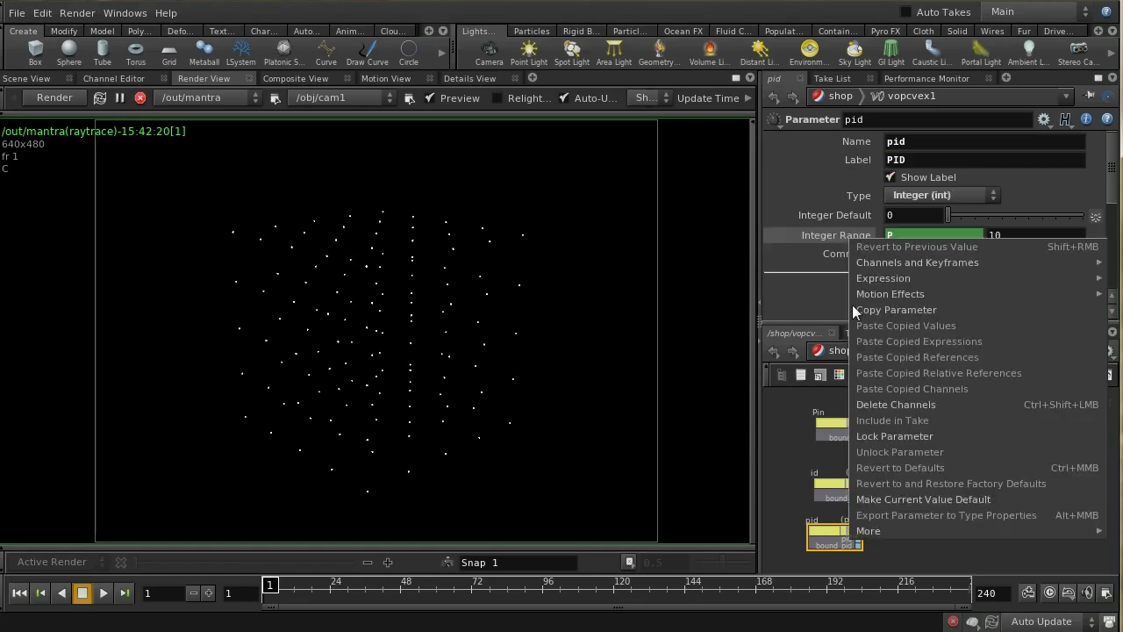
pyautogui.click(887, 407)
# - Reposition the id and pid nodes so they line up in a column beneath Pin
pyautogui.moveTo(1111, 177); pyautogui.dragTo(1118, 225)
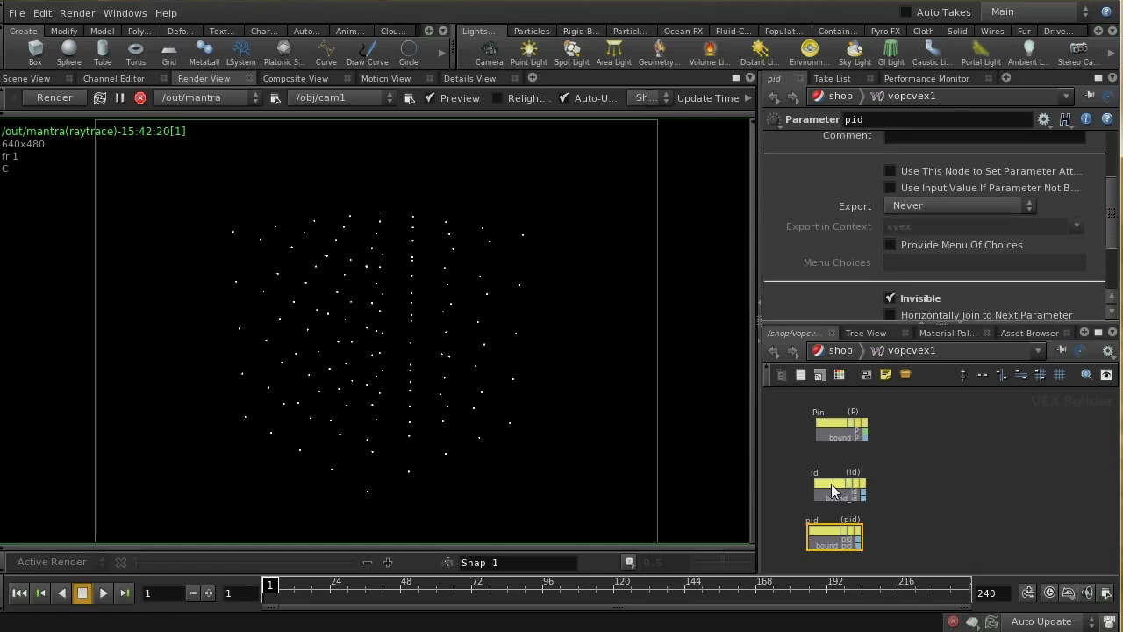
pyautogui.moveTo(841, 478); pyautogui.dragTo(841, 464)
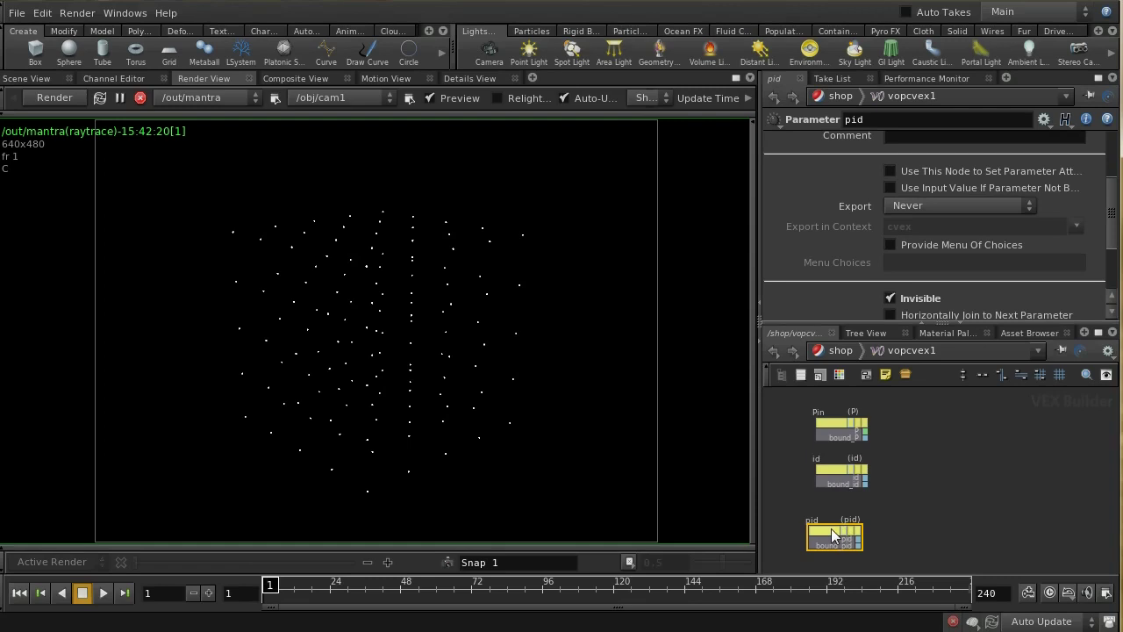
pyautogui.moveTo(847, 533); pyautogui.dragTo(856, 523)
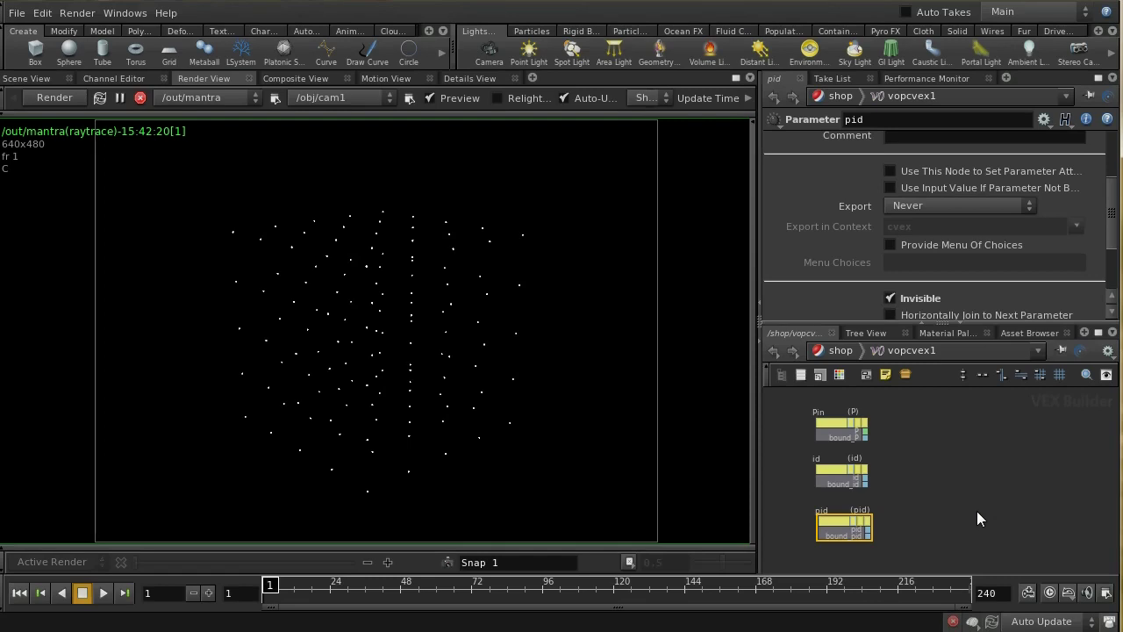
# - Add a Turbulent Noise node to the right of the three parameter nodes
pyautogui.click(977, 511)
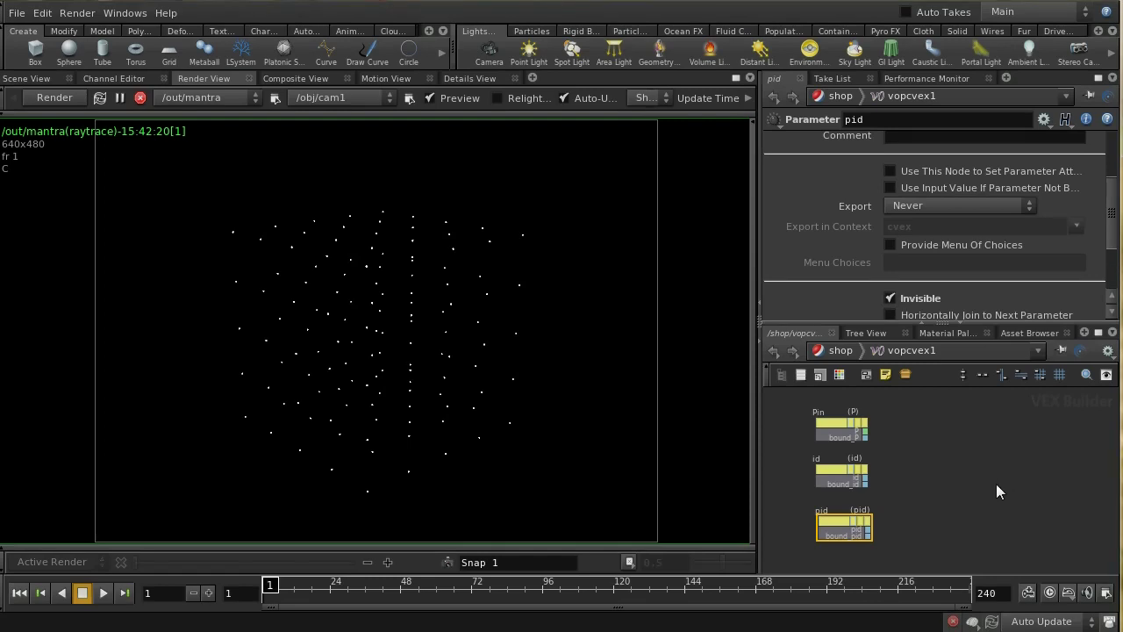
pyautogui.press('Tab')
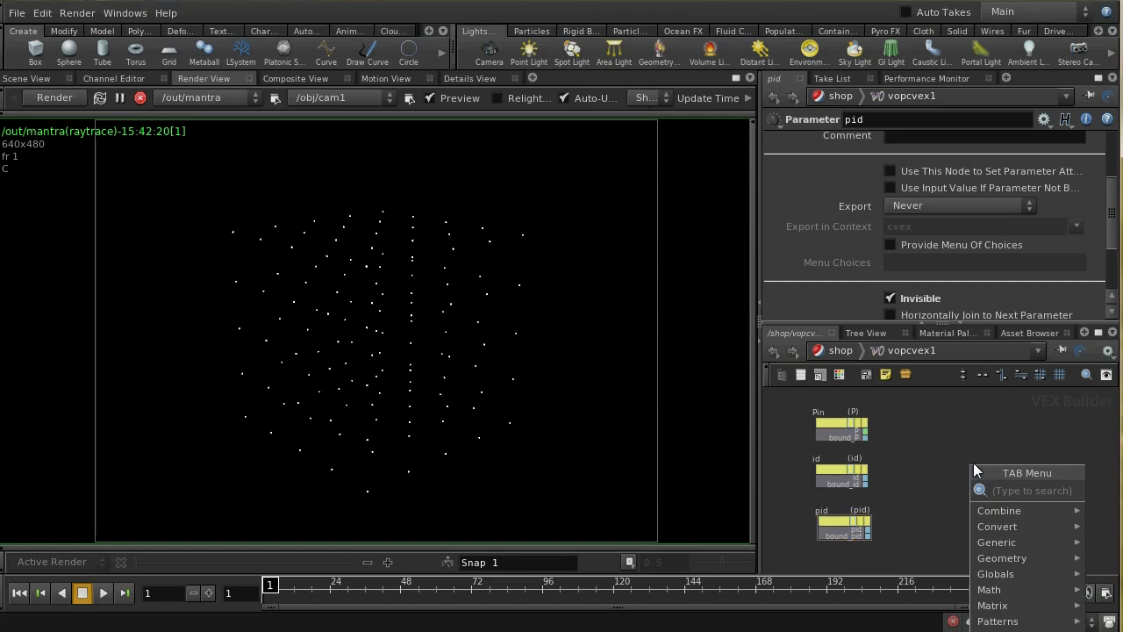
pyautogui.moveTo(1071, 526)
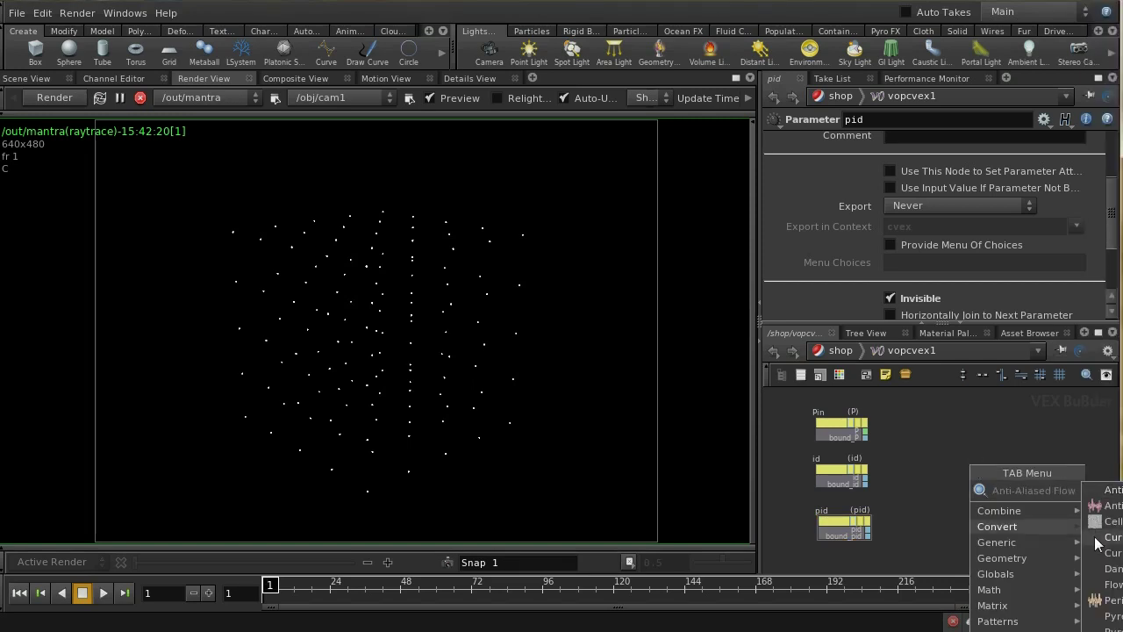
pyautogui.click(1097, 544)
pyautogui.click(1008, 451)
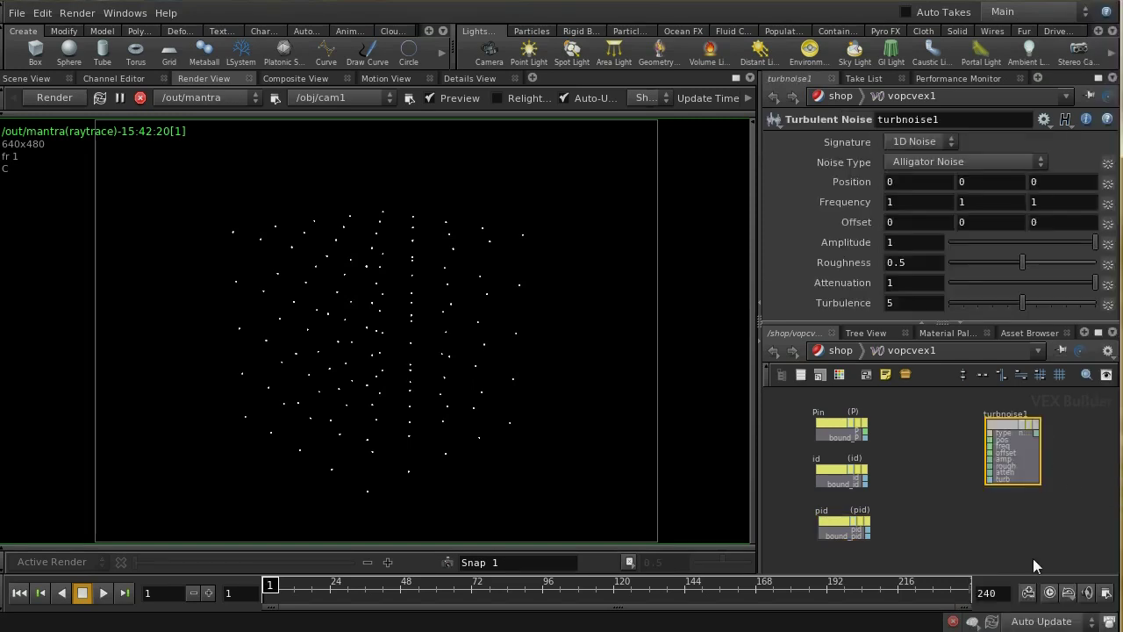
# - Maximize the network editor, move turbnoise1 farther from the parameter nodes and set its signature to 3D Noise
pyautogui.click(1098, 333)
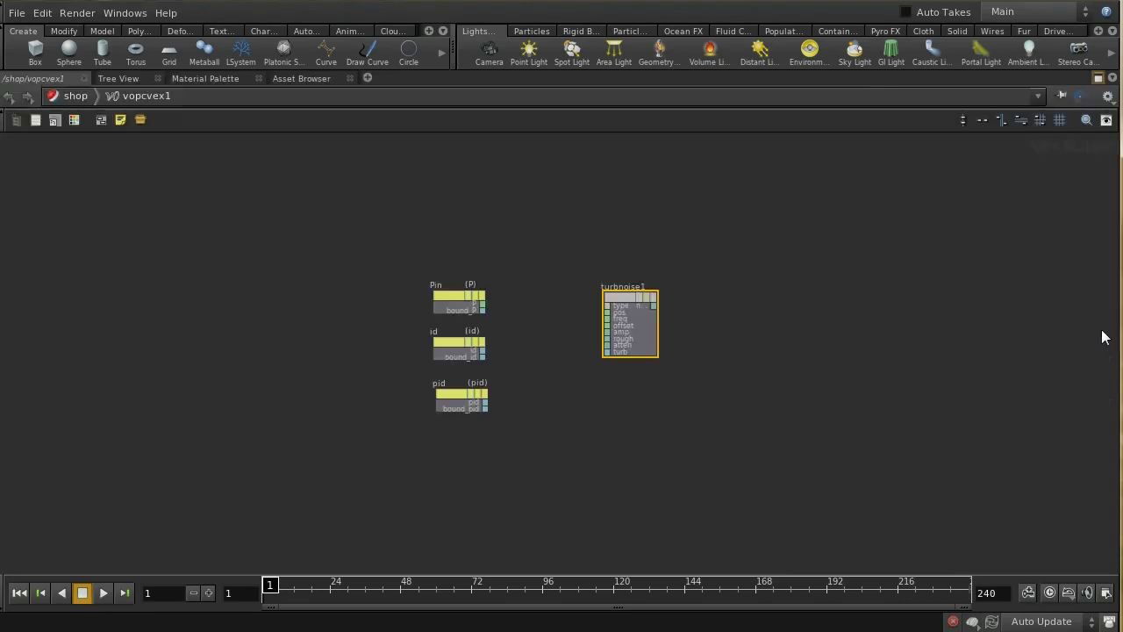
pyautogui.moveTo(645, 338); pyautogui.dragTo(696, 359)
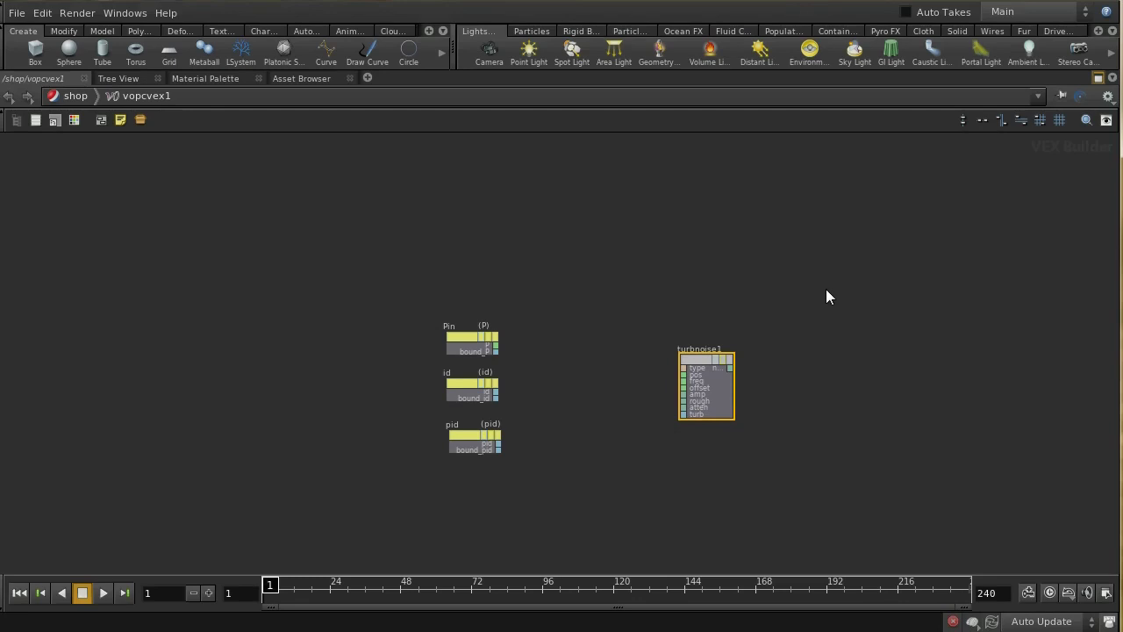
pyautogui.press('p')
pyautogui.click(853, 168)
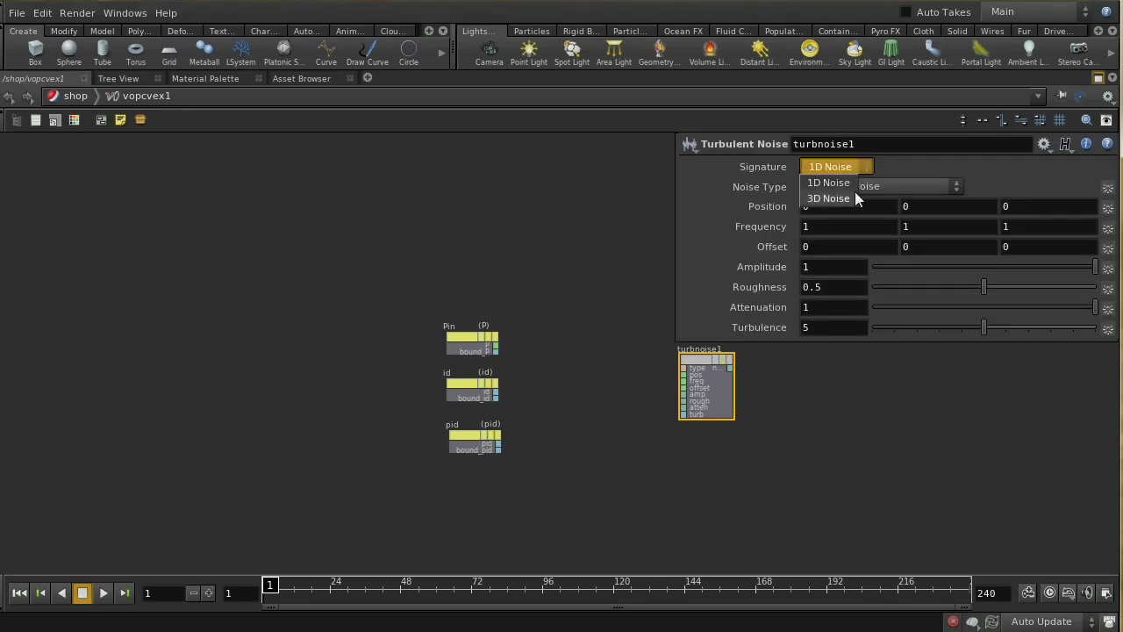
pyautogui.click(833, 199)
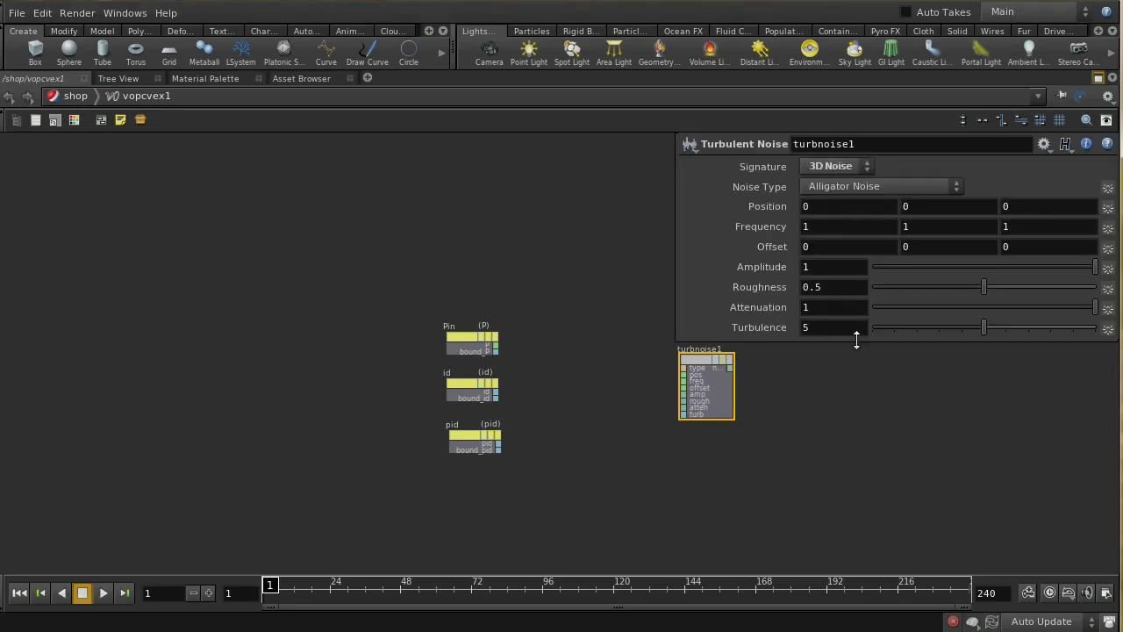
# - Connect the P output of Pin to the pos input of turbnoise1
pyautogui.scroll(3, 832, 404)
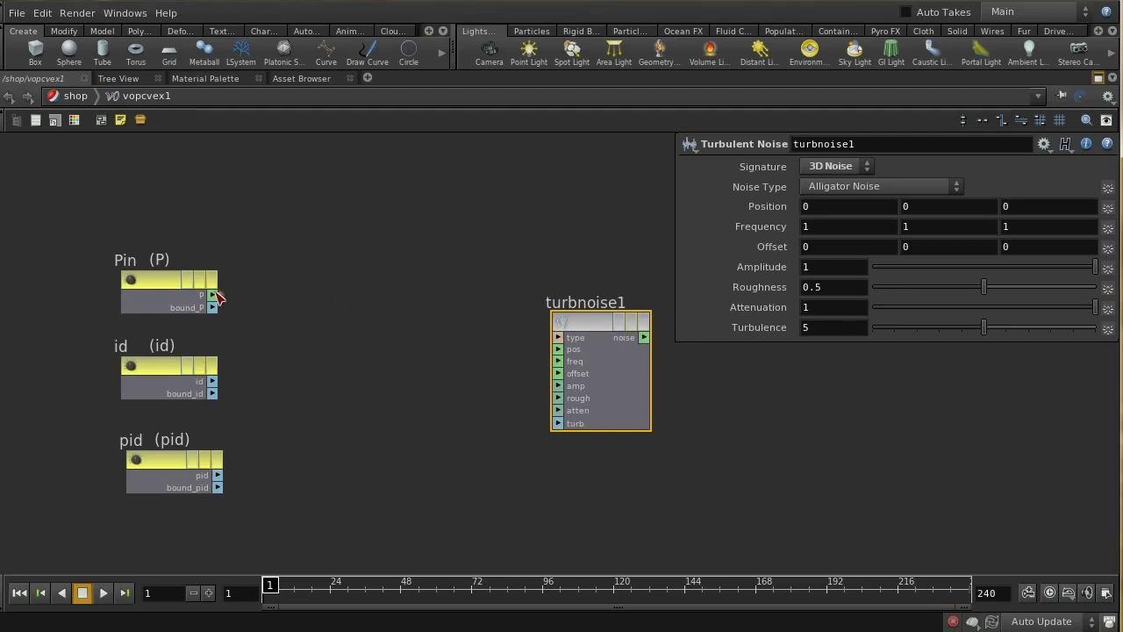
pyautogui.moveTo(217, 296); pyautogui.dragTo(558, 349)
pyautogui.moveTo(696, 501); pyautogui.dragTo(677, 496, button='middle')
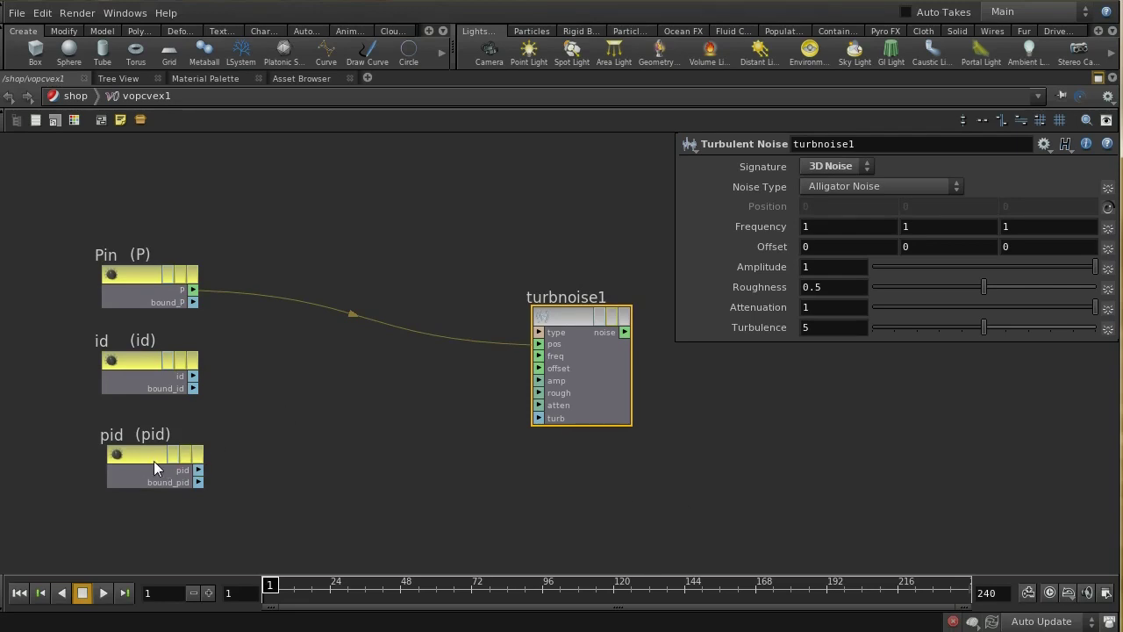
# - Move the id and pid nodes to the left of Pin to free space beside them
pyautogui.moveTo(150, 460); pyautogui.dragTo(146, 459)
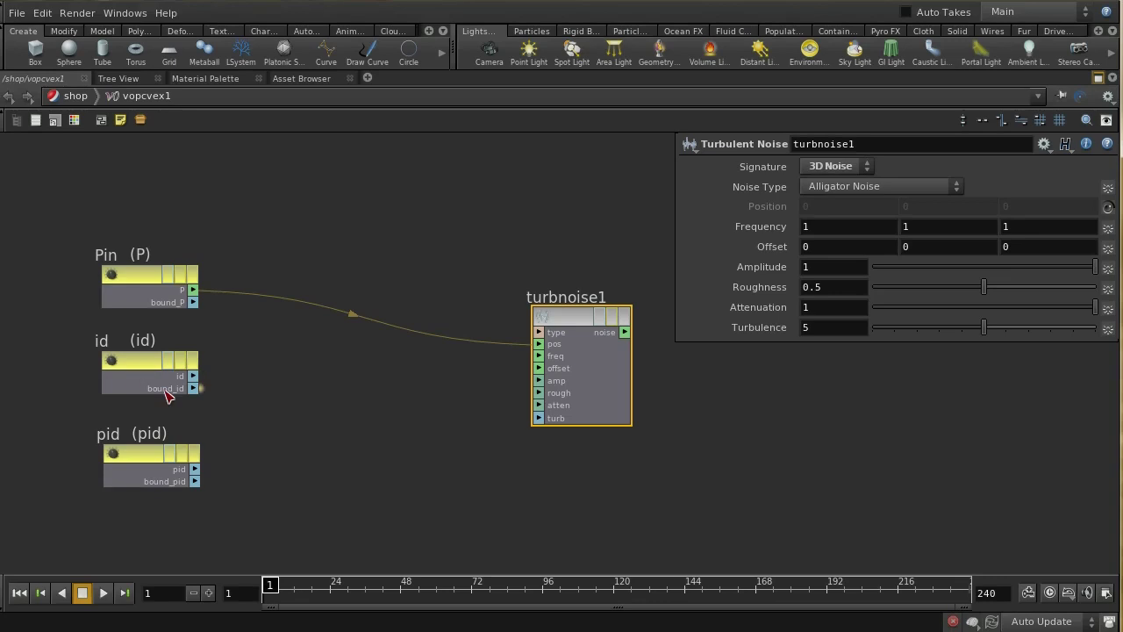
pyautogui.press('h')
pyautogui.moveTo(272, 360); pyautogui.dragTo(110, 340)
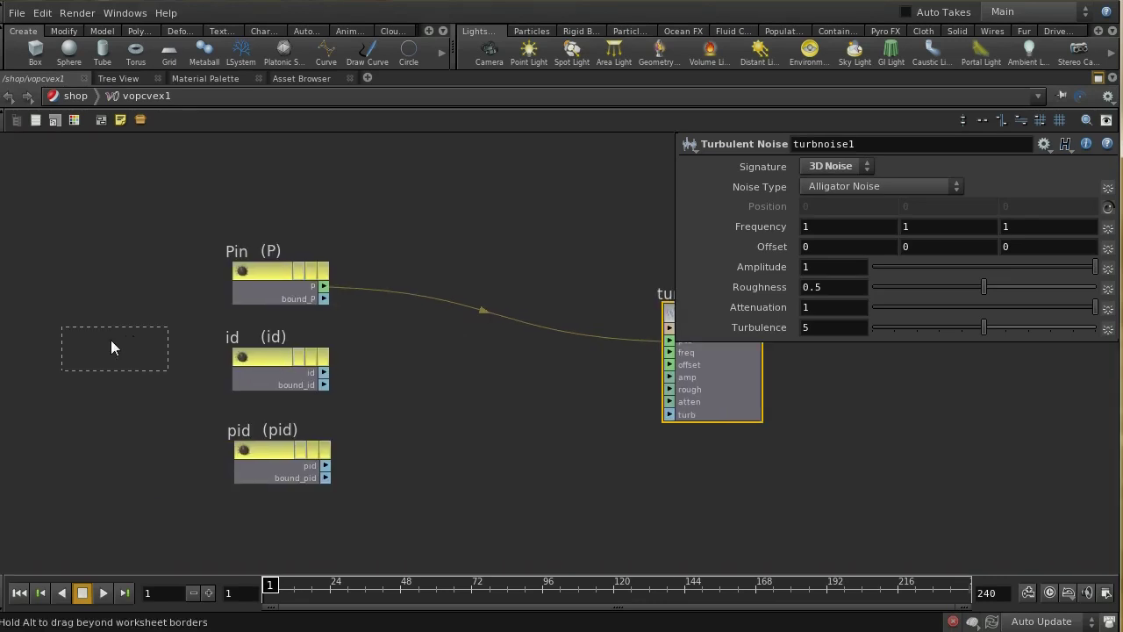
pyautogui.moveTo(269, 451); pyautogui.dragTo(111, 430)
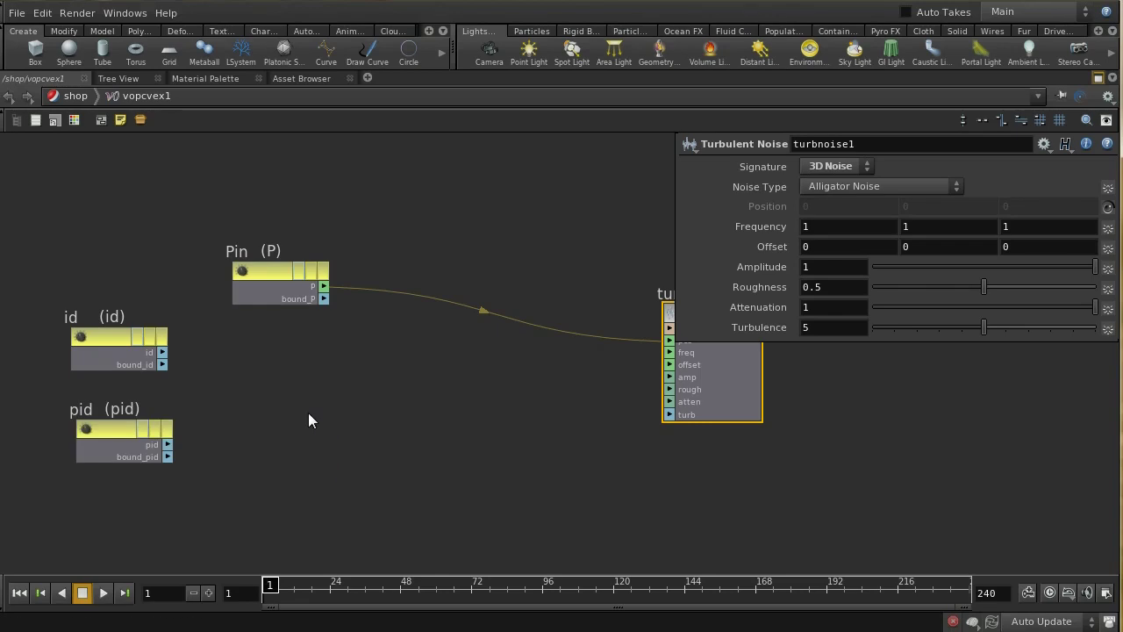
# - Add a Multiply Constant node below Pin and connect the id output to its val input
pyautogui.press('Tab')
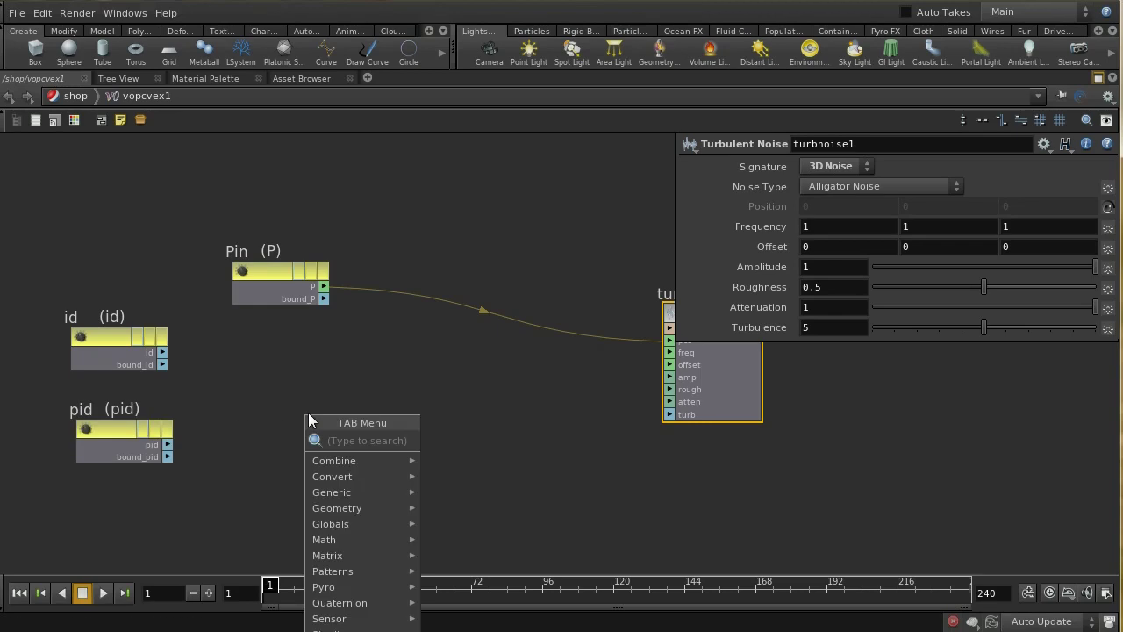
pyautogui.write('mul')
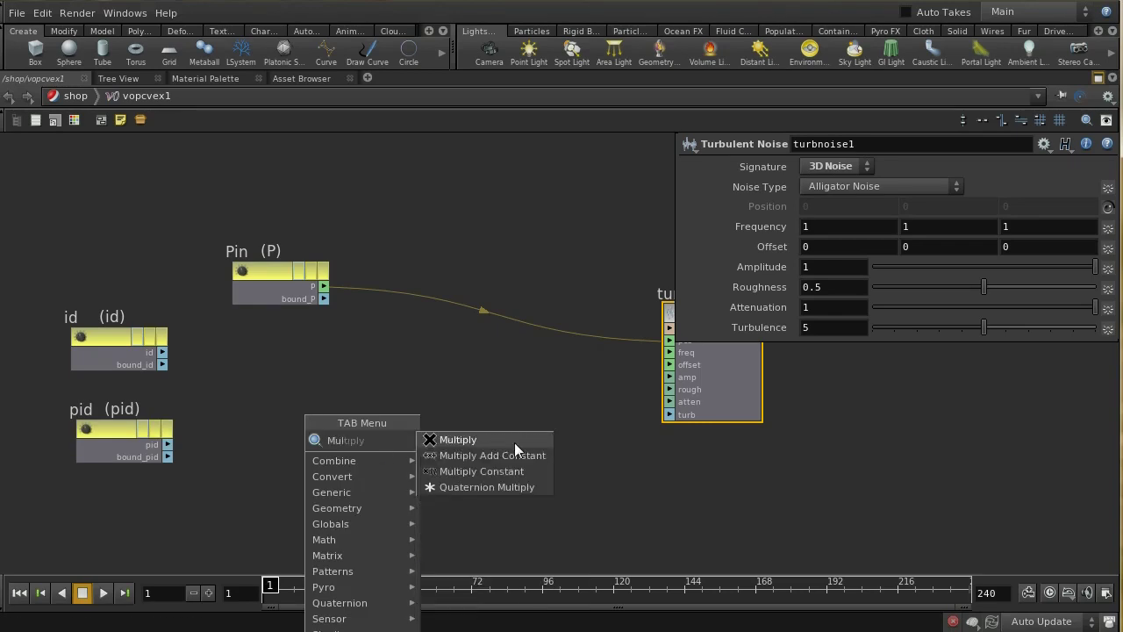
pyautogui.click(504, 470)
pyautogui.click(294, 366)
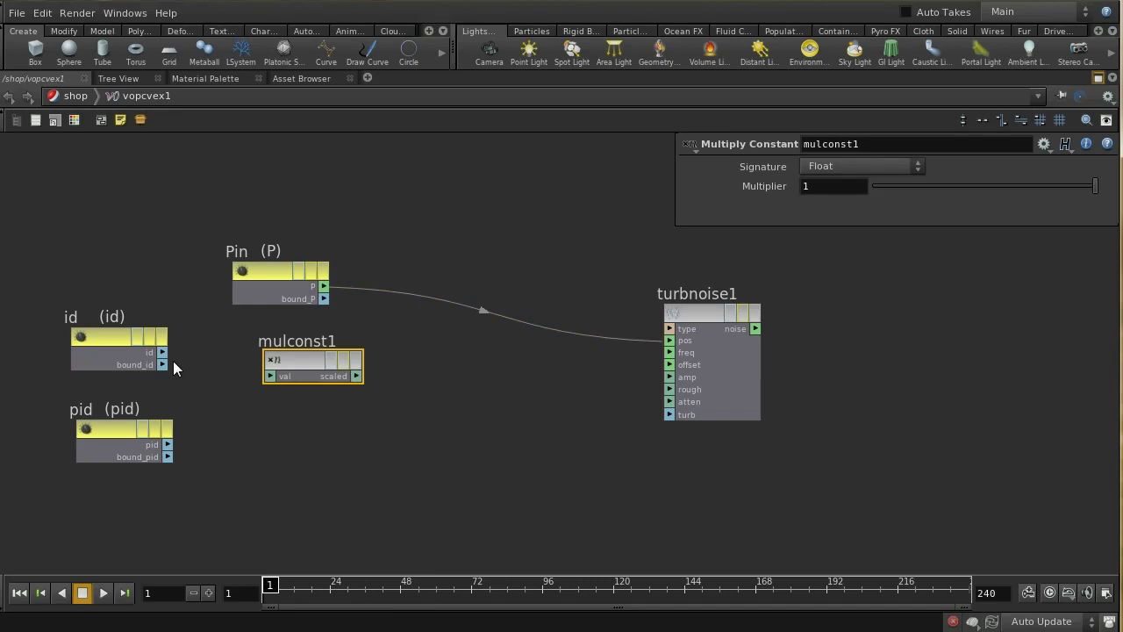
pyautogui.moveTo(162, 352); pyautogui.dragTo(272, 376)
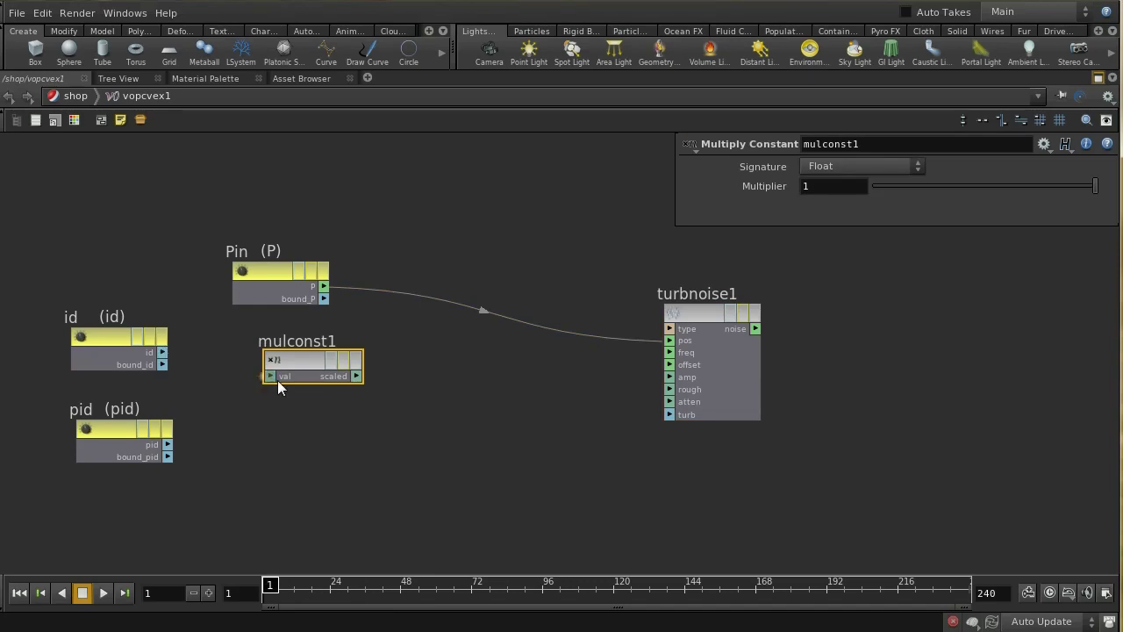
# - Check the id node's parameter settings and set the multiplier of mulconst1 to 100
pyautogui.click(113, 336)
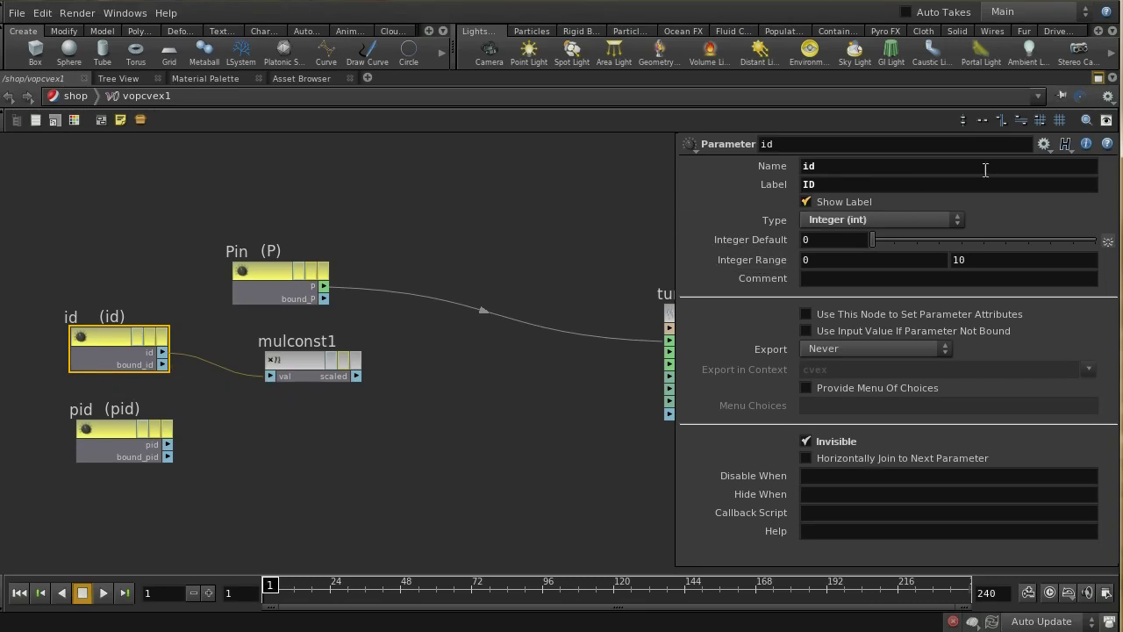
pyautogui.moveTo(254, 372); pyautogui.dragTo(293, 358)
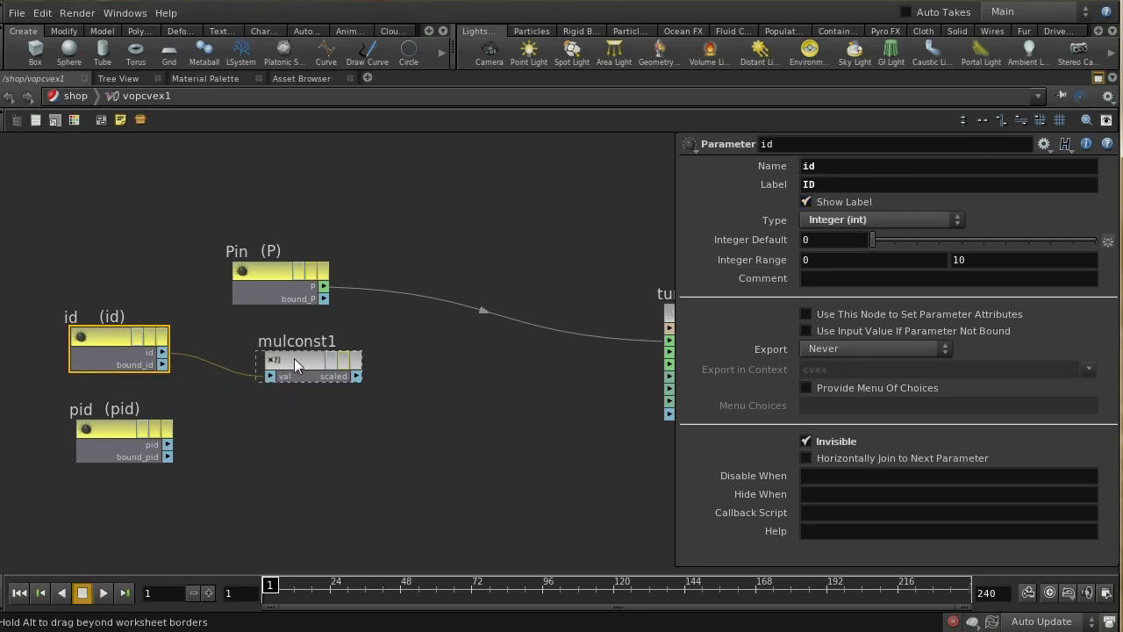
pyautogui.click(293, 358)
pyautogui.click(846, 186)
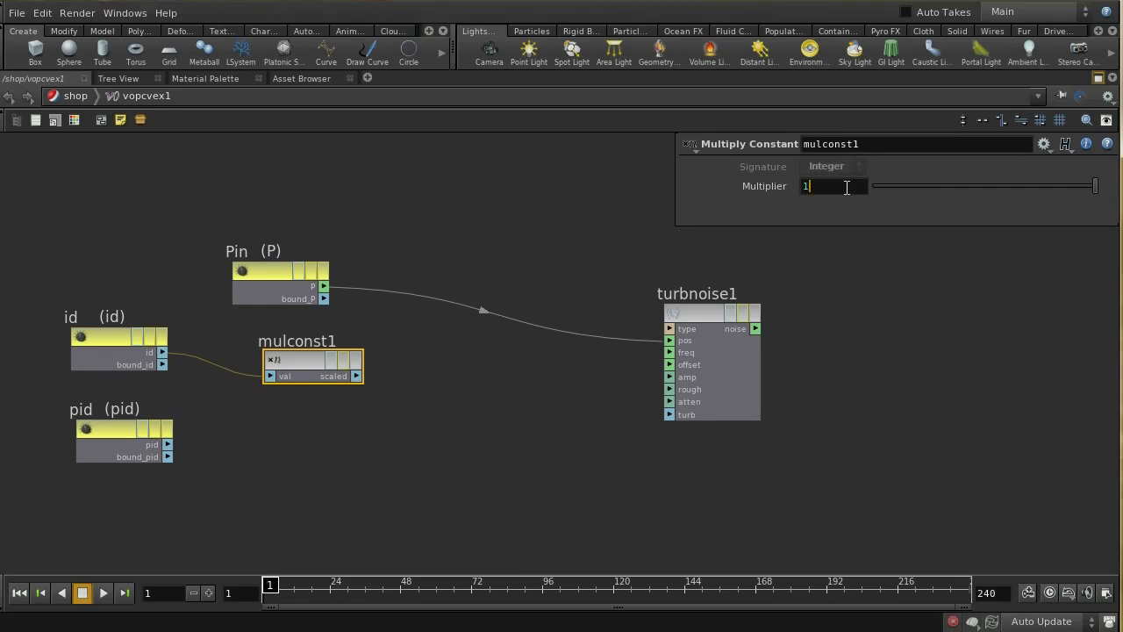
pyautogui.write('00')
pyautogui.press('Return')
# - Place an Add node after mulconst1 and connect mulconst1's scaled output and the pid output to its inputs
pyautogui.press('Tab')
pyautogui.write('Add')
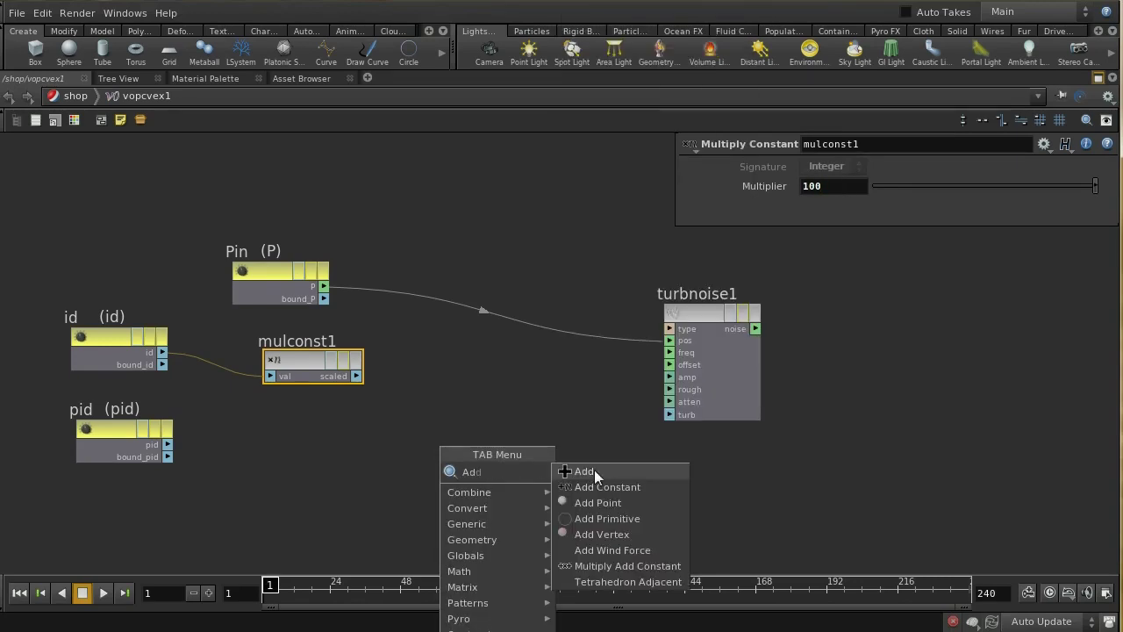
pyautogui.click(595, 474)
pyautogui.click(479, 410)
pyautogui.moveTo(358, 377); pyautogui.dragTo(432, 427)
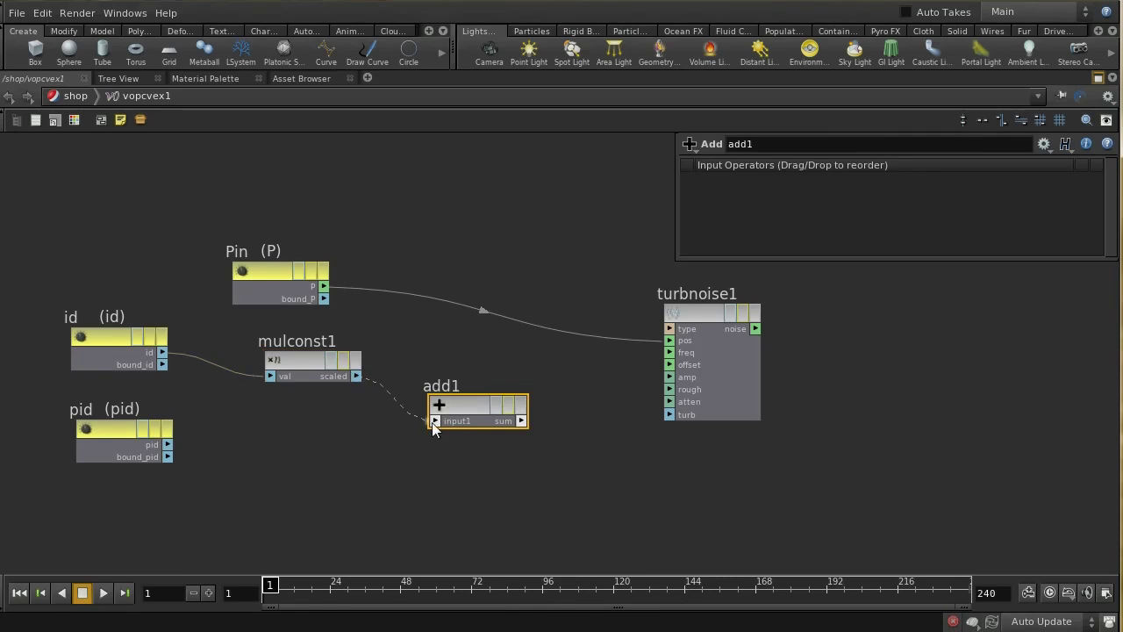
pyautogui.click(433, 421)
pyautogui.moveTo(167, 444); pyautogui.dragTo(436, 421)
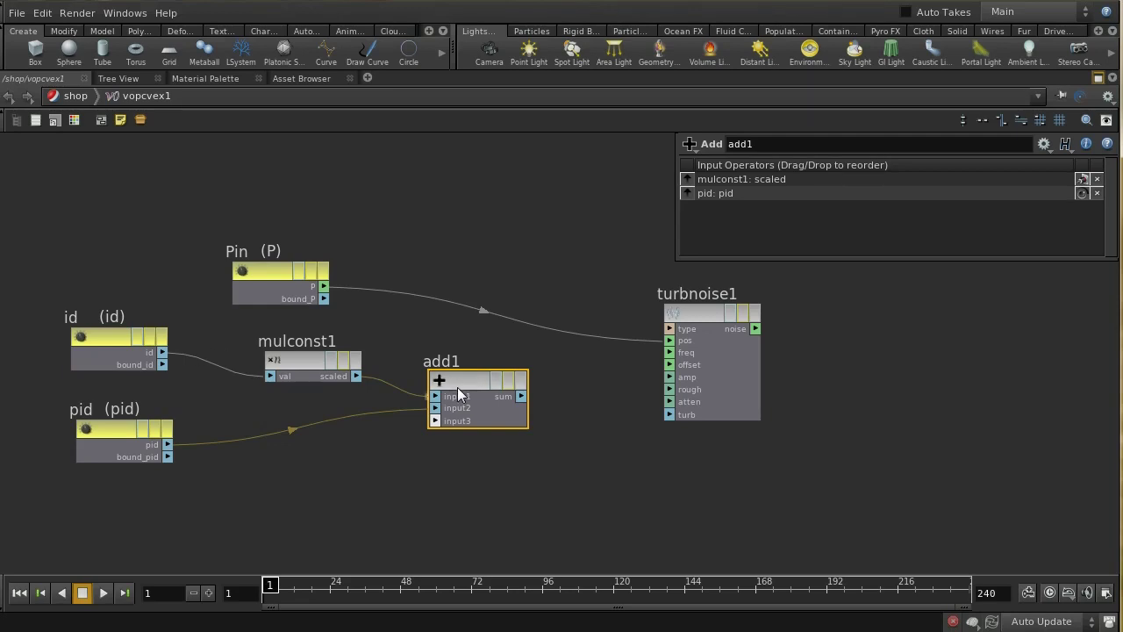
# - Move the turbnoise1 node farther right to make room for more nodes after add1
pyautogui.moveTo(741, 506); pyautogui.dragTo(565, 525, button='middle')
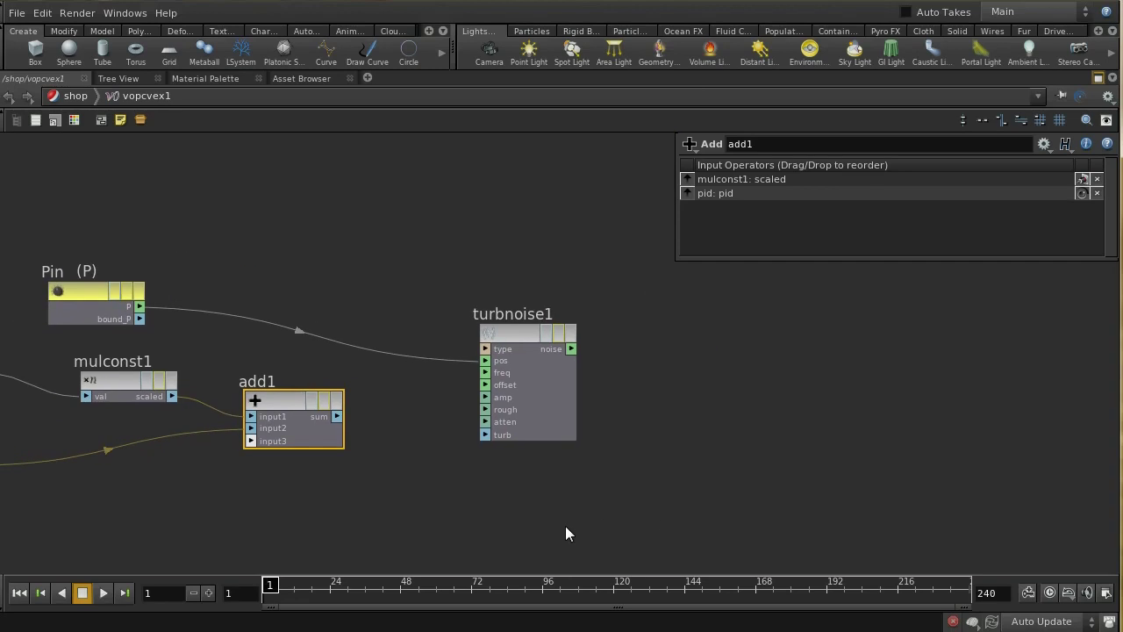
pyautogui.moveTo(517, 343); pyautogui.dragTo(835, 322)
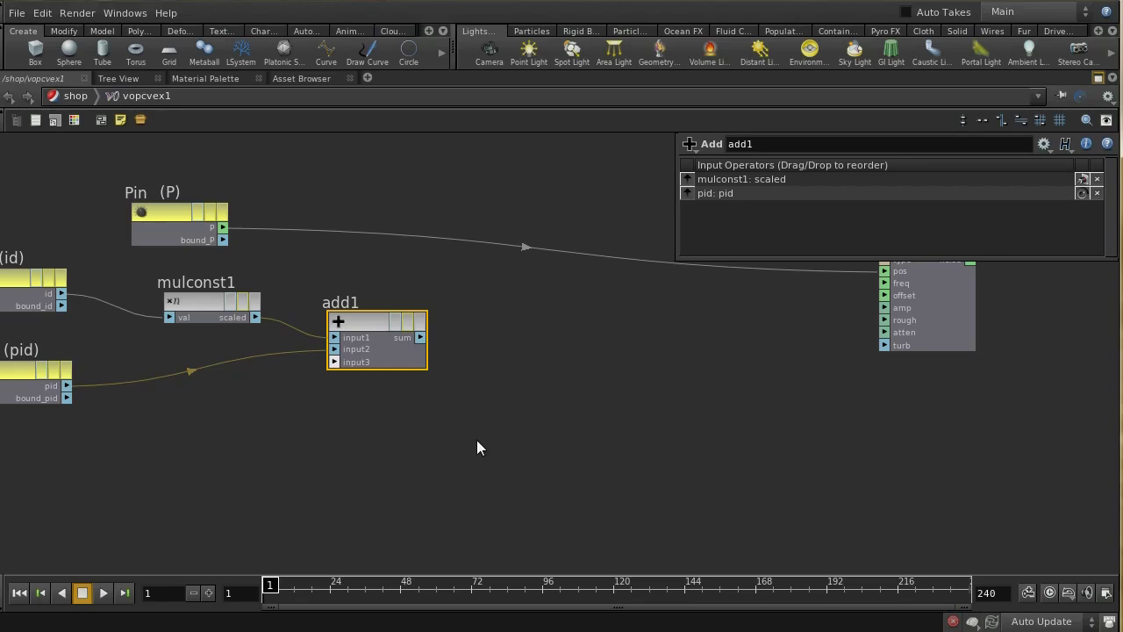
pyautogui.moveTo(448, 447); pyautogui.dragTo(447, 453, button='middle')
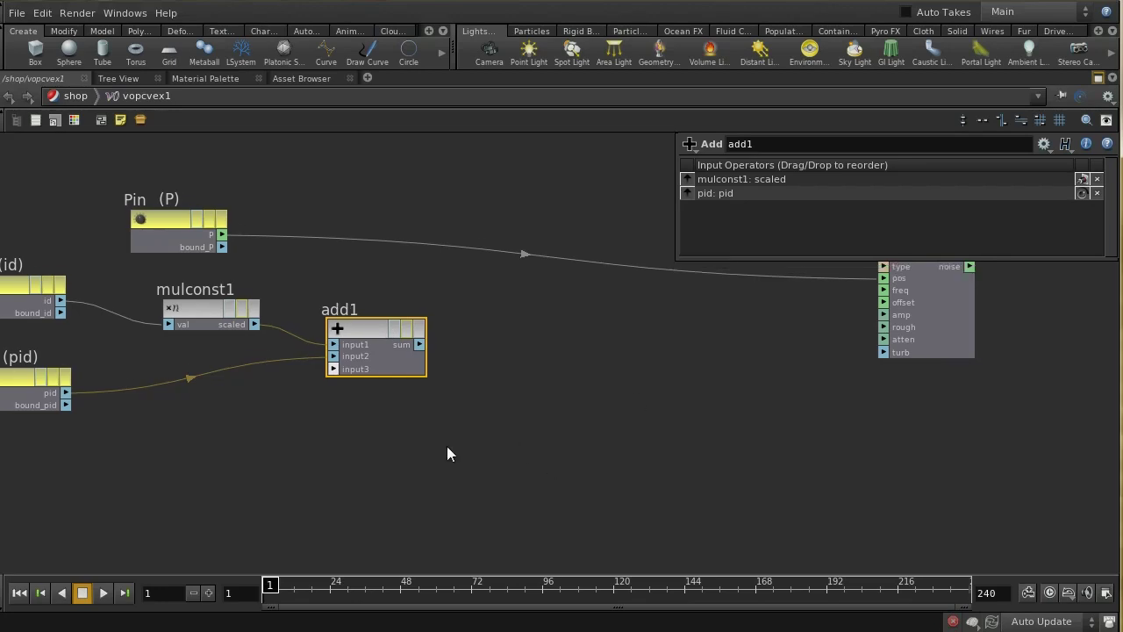
# - Place a Parameter node in the network just below add1
pyautogui.press('Tab')
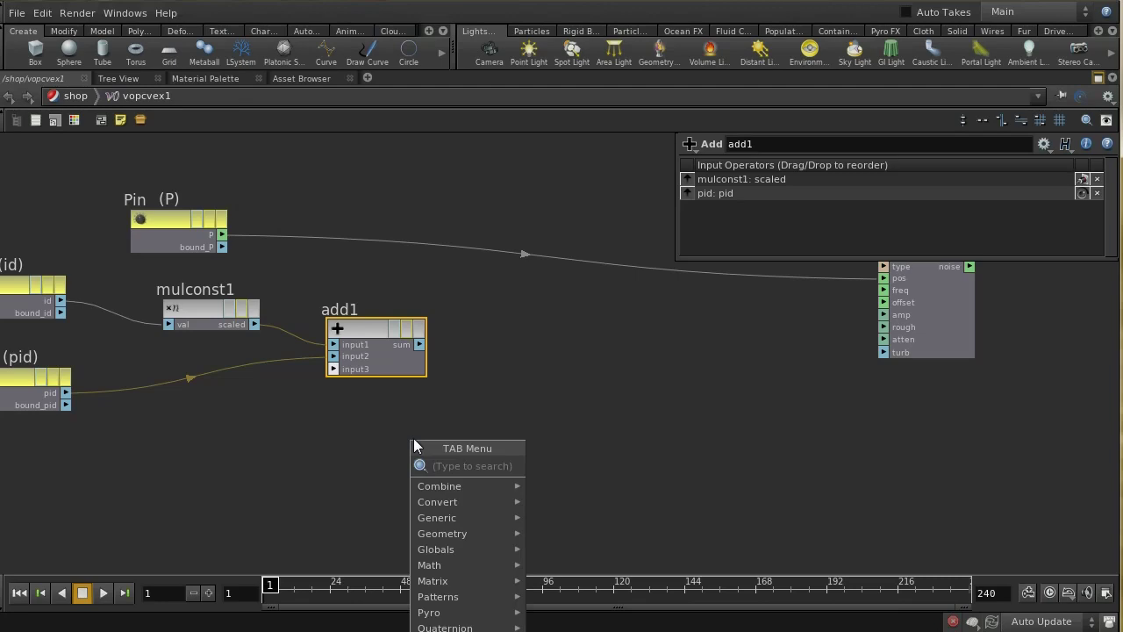
pyautogui.write('Pa')
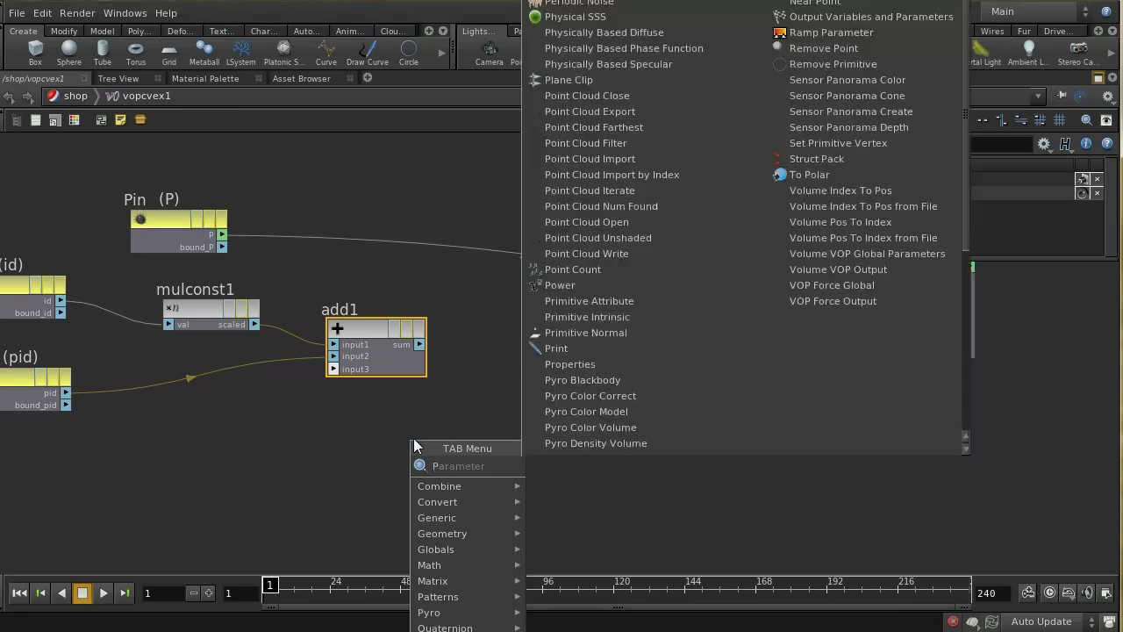
pyautogui.click(533, 464)
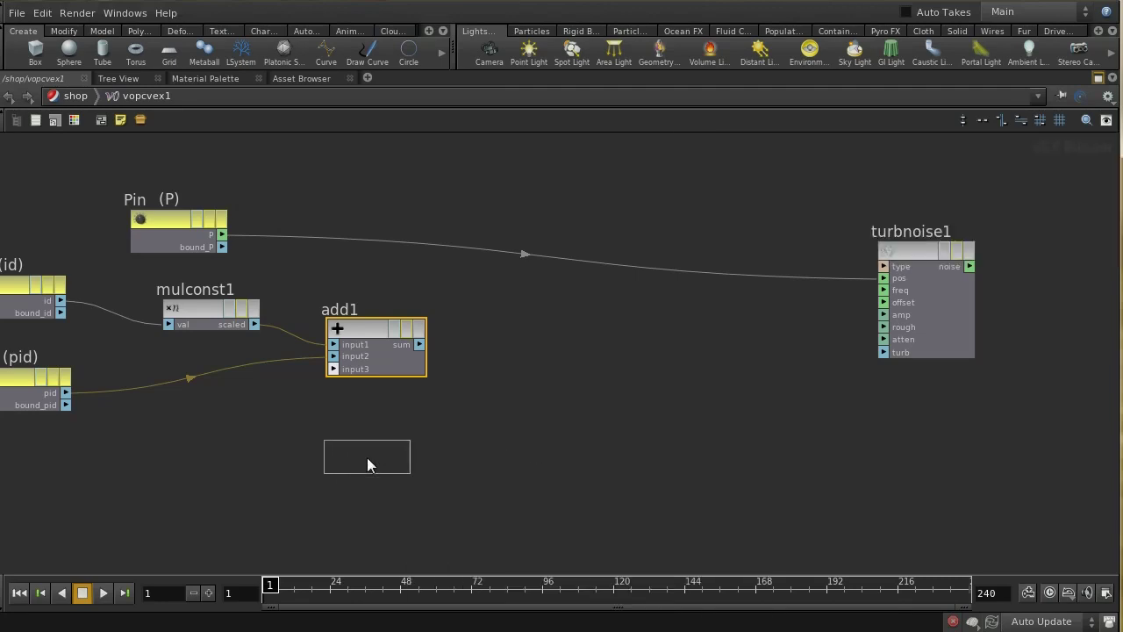
pyautogui.click(368, 457)
pyautogui.moveTo(844, 143); pyautogui.dragTo(663, 152)
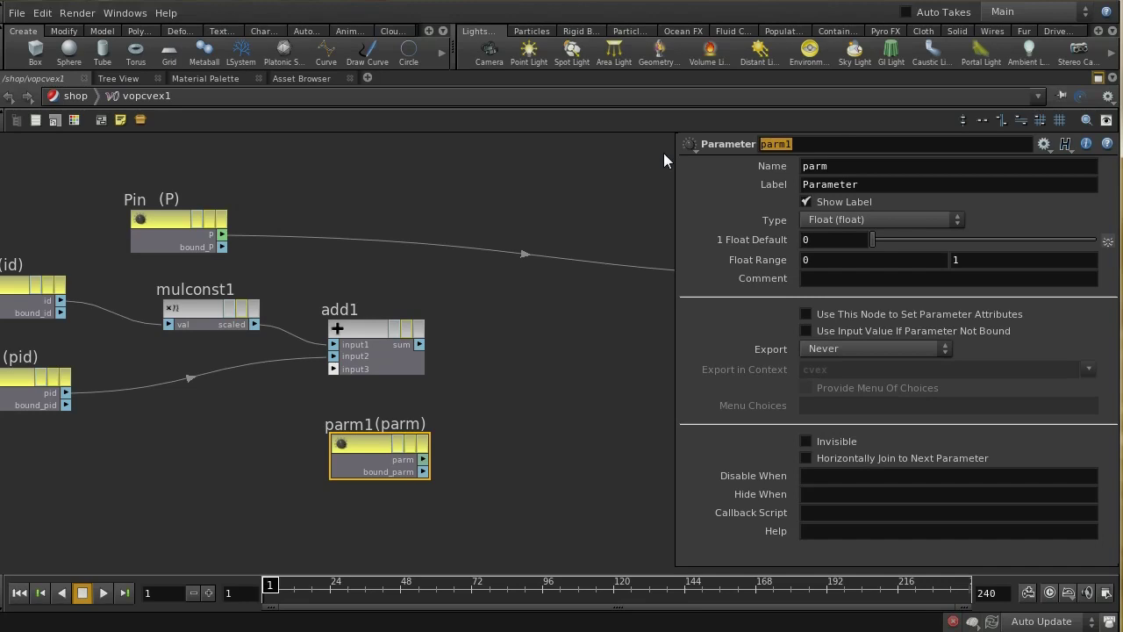
# - Name the Parameter node and its parameter offset, label it Offset, and set its type to 3 Floats (vector)
pyautogui.write('offset')
pyautogui.press('Tab')
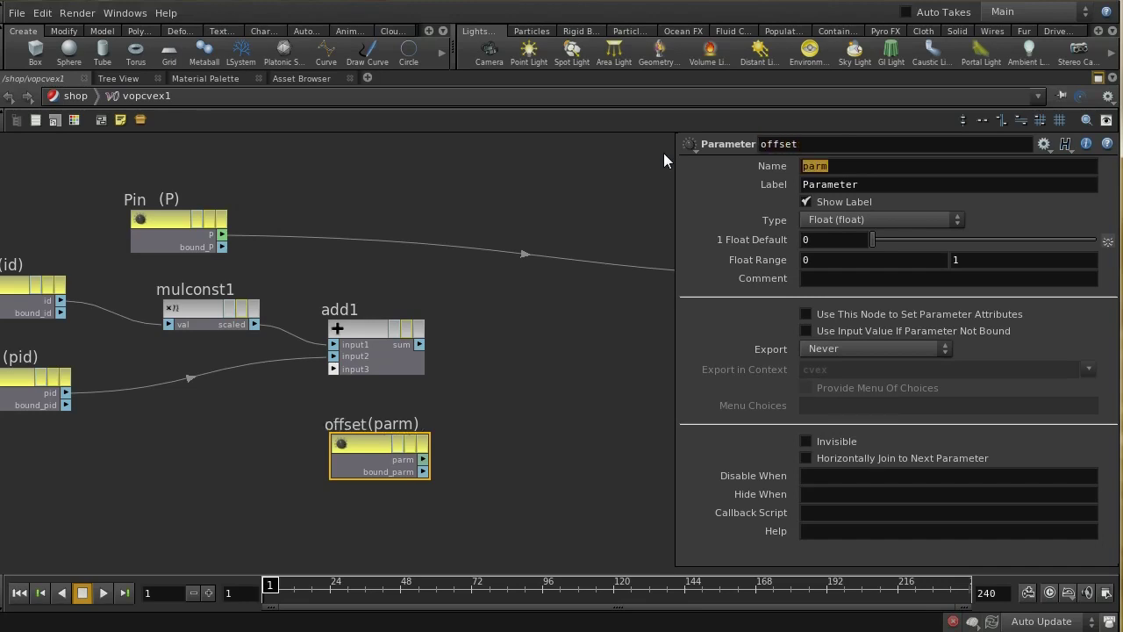
pyautogui.write('offset')
pyautogui.press('Tab')
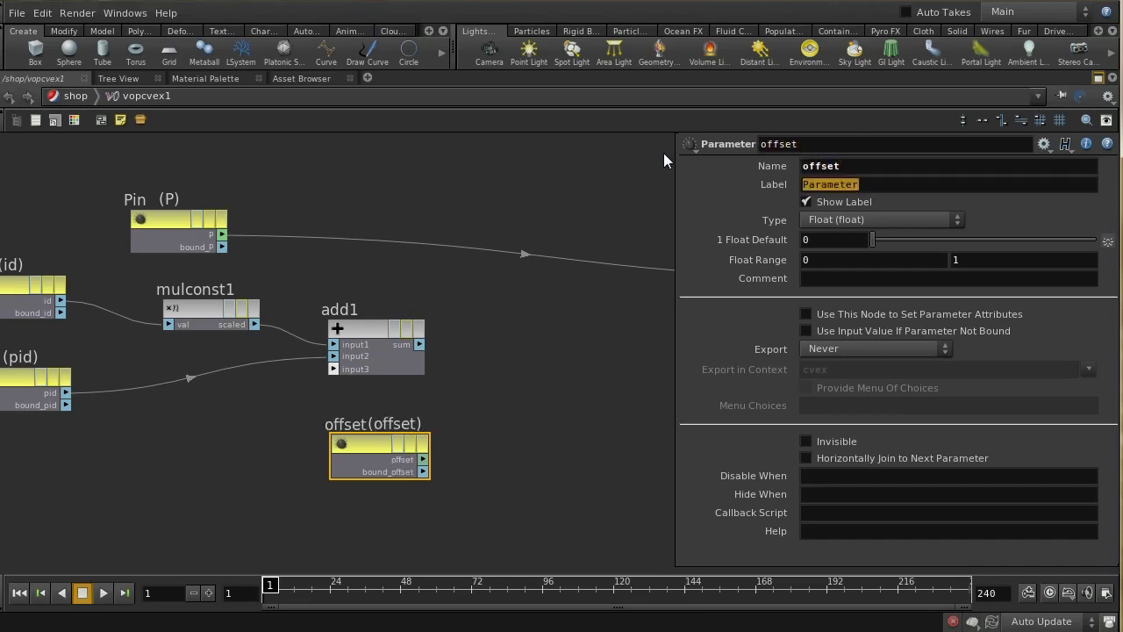
pyautogui.write('Offset')
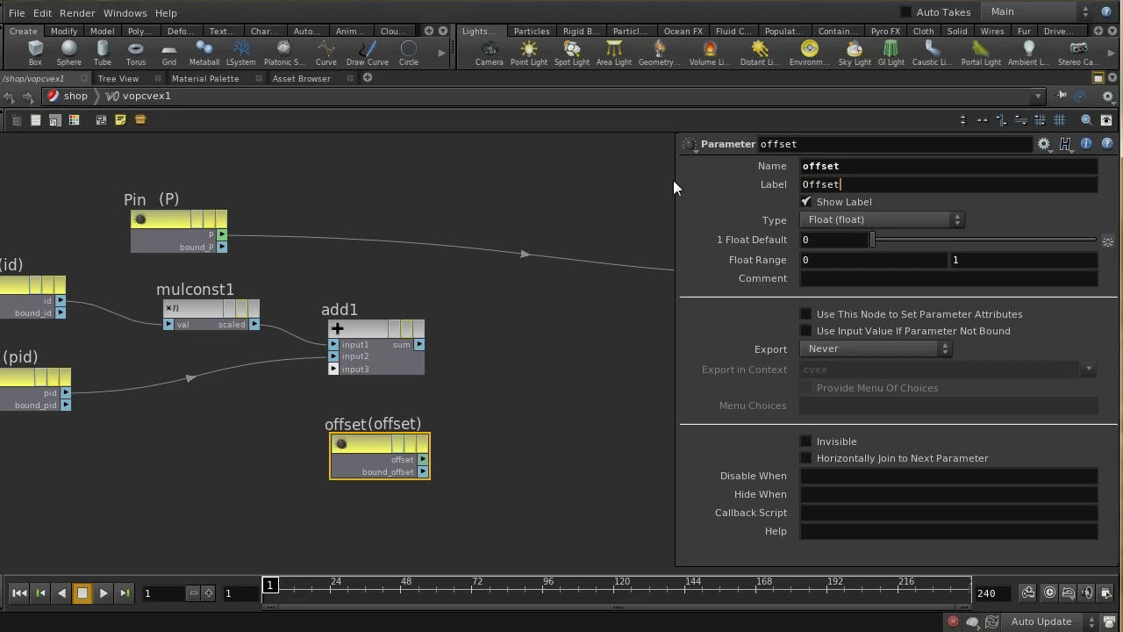
pyautogui.click(811, 221)
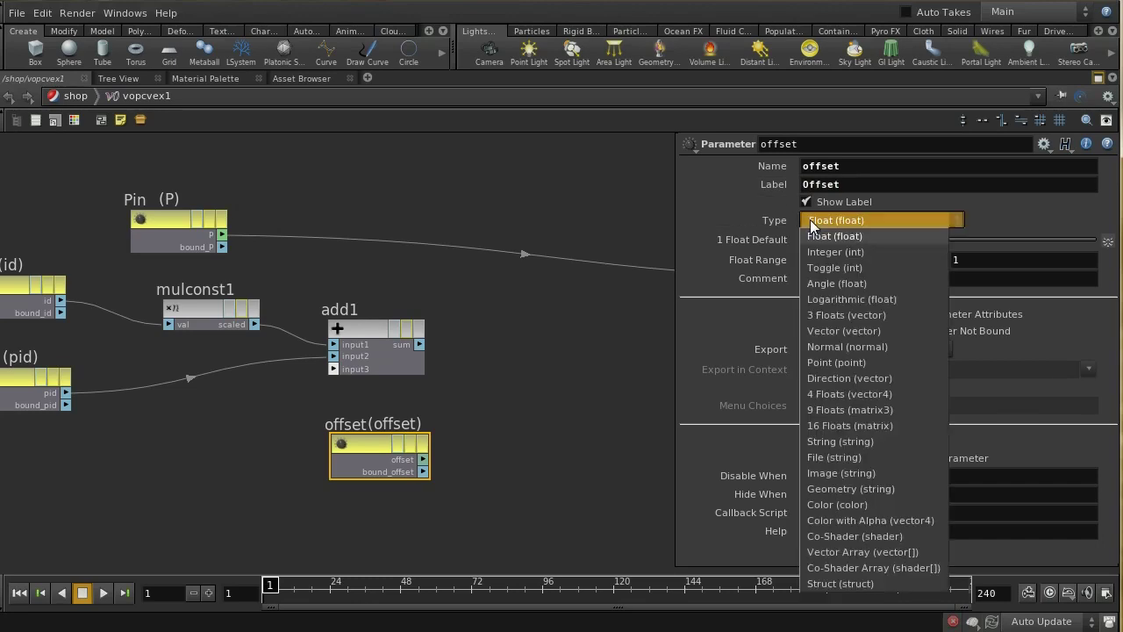
pyautogui.click(842, 313)
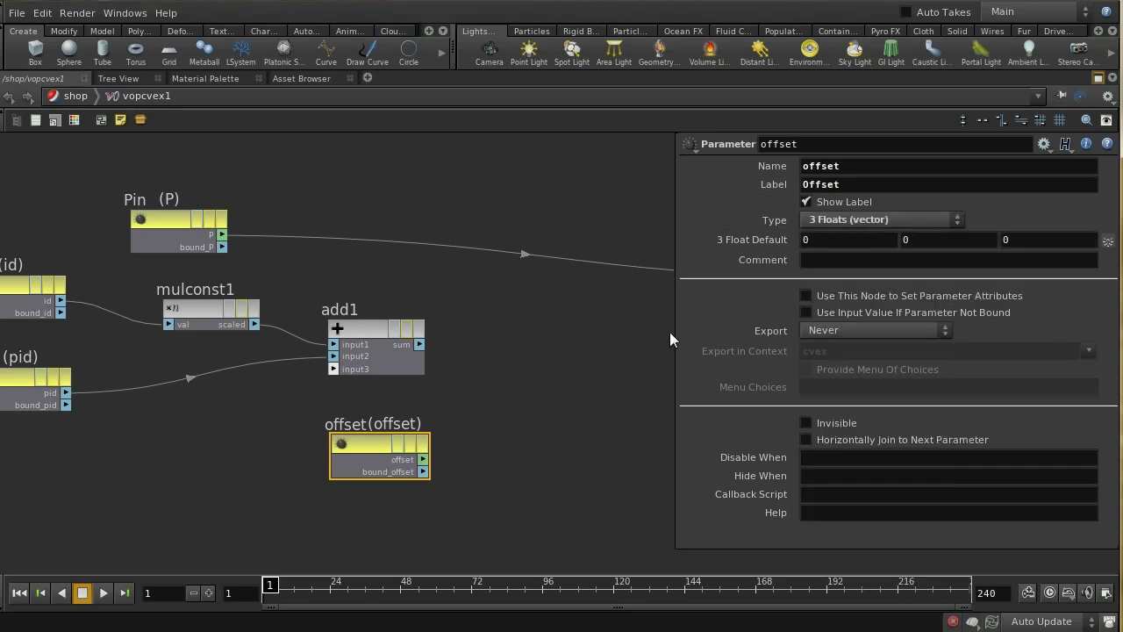
# - Add a Float To Vector node after add1, with add1's sum output feeding its fval1 input
pyautogui.moveTo(622, 390); pyautogui.dragTo(343, 382, button='middle')
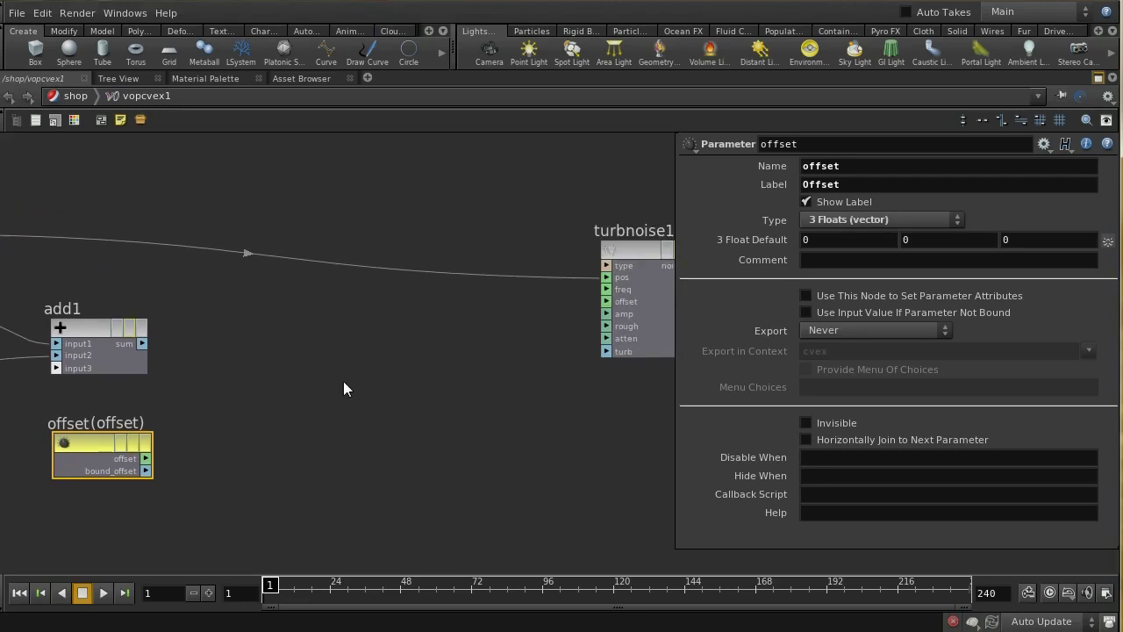
pyautogui.click(343, 381)
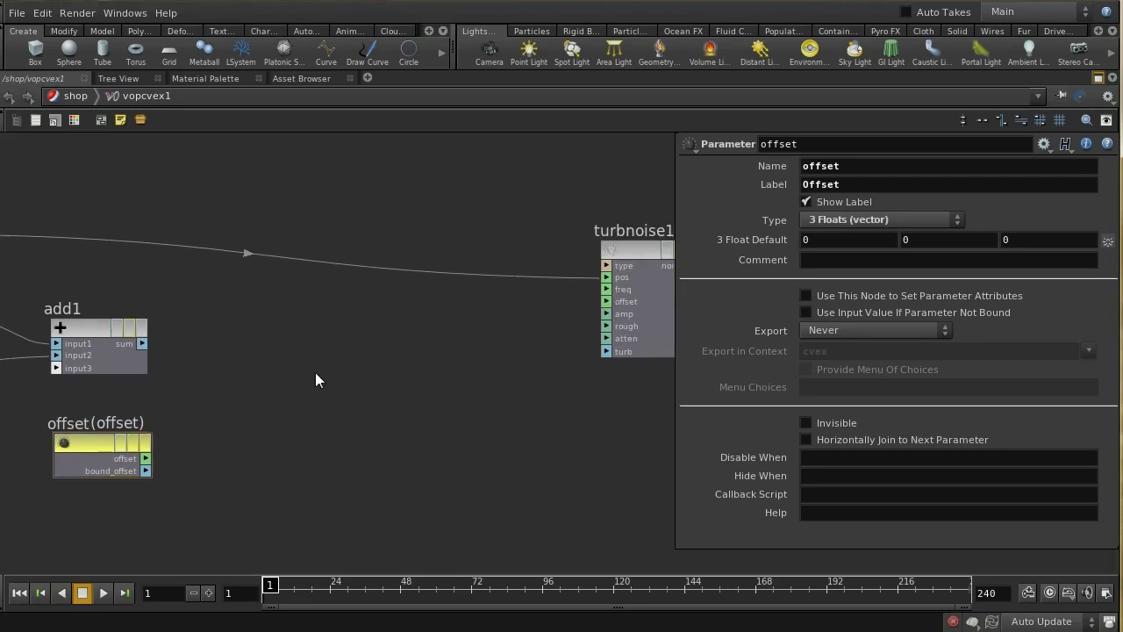
pyautogui.click(143, 344)
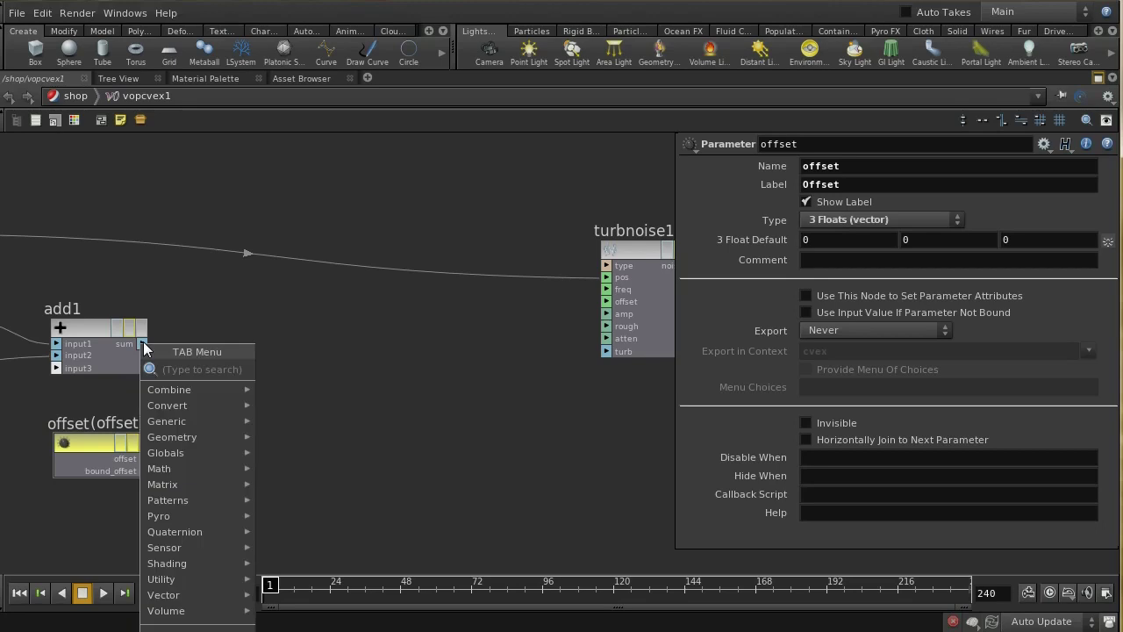
pyautogui.moveTo(191, 403)
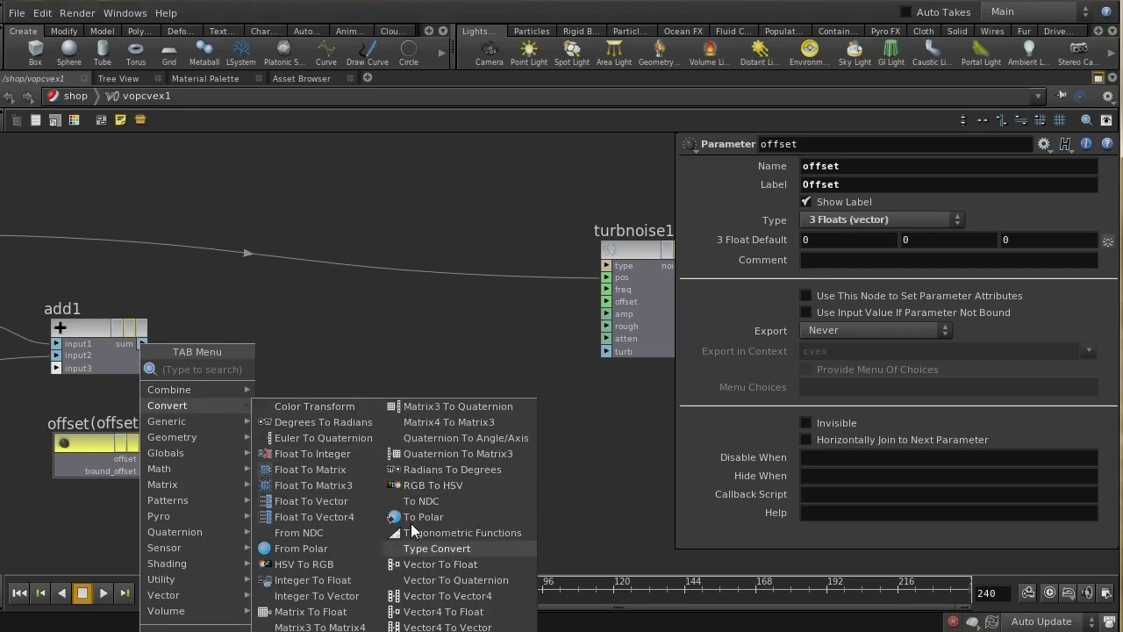
pyautogui.click(354, 497)
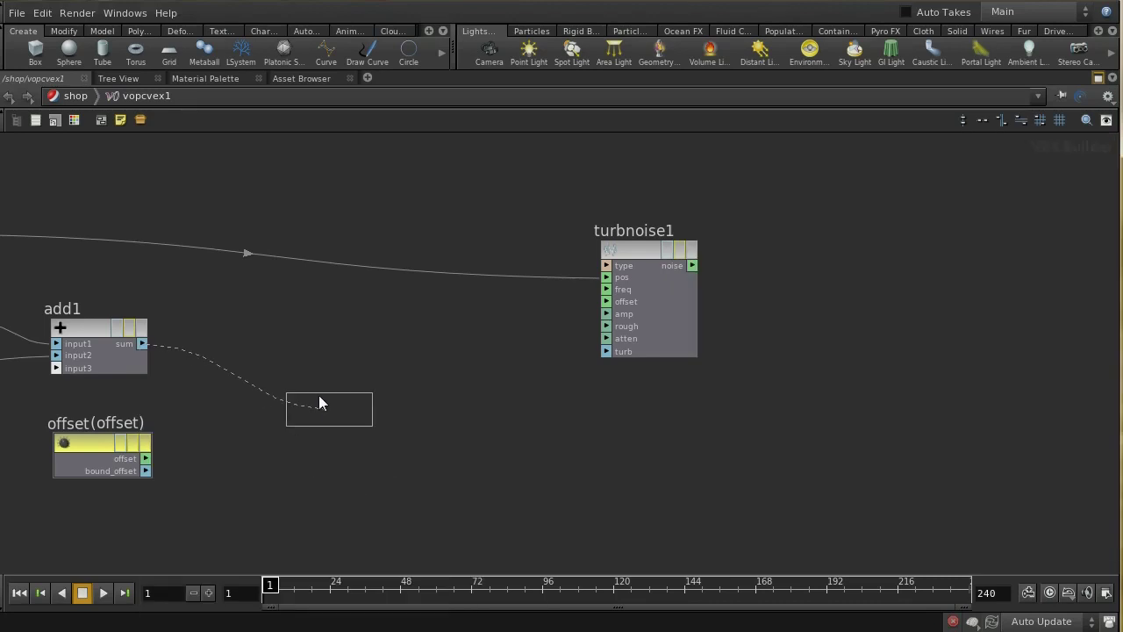
pyautogui.click(279, 374)
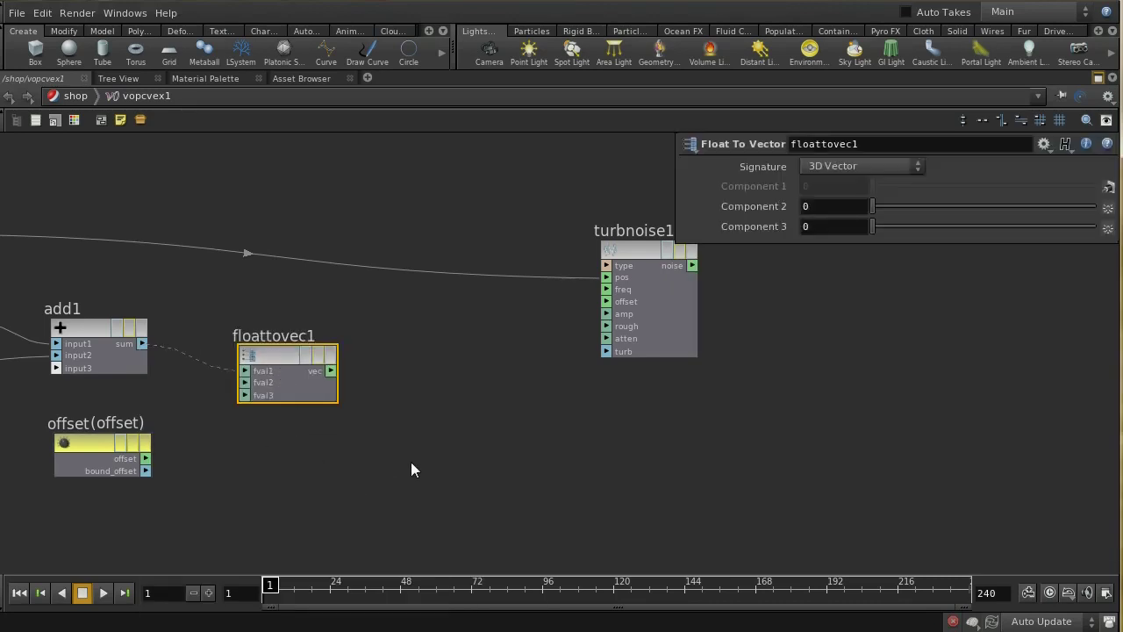
# - Place a second Add node to the right of floattovec1
pyautogui.moveTo(410, 461); pyautogui.dragTo(390, 461, button='middle')
pyautogui.press('Tab')
pyautogui.write('a')
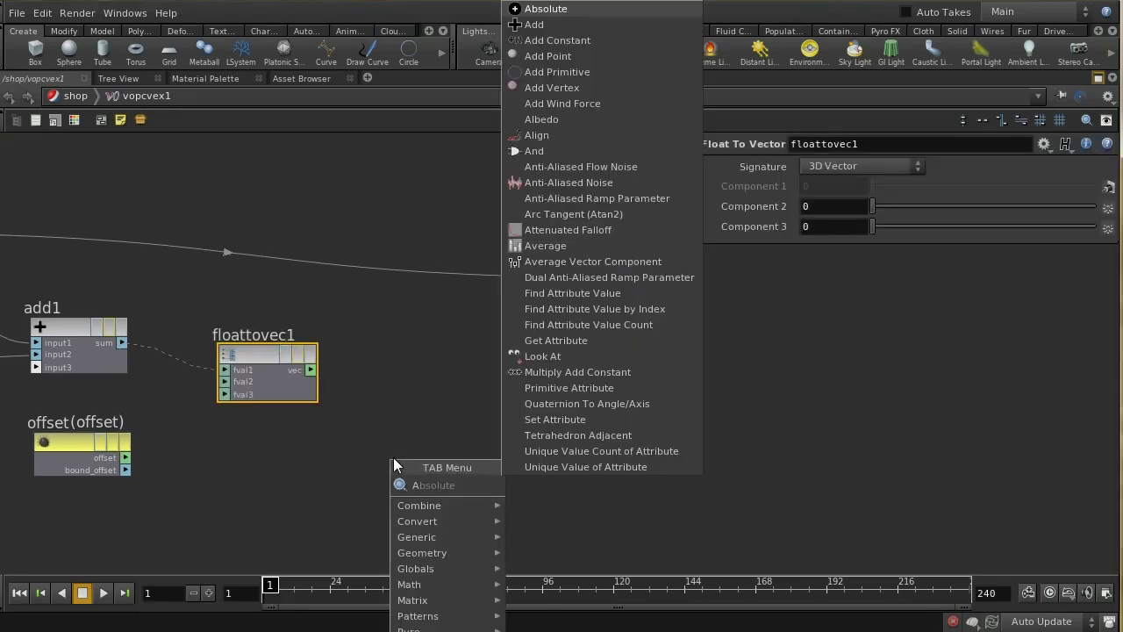
pyautogui.write('d')
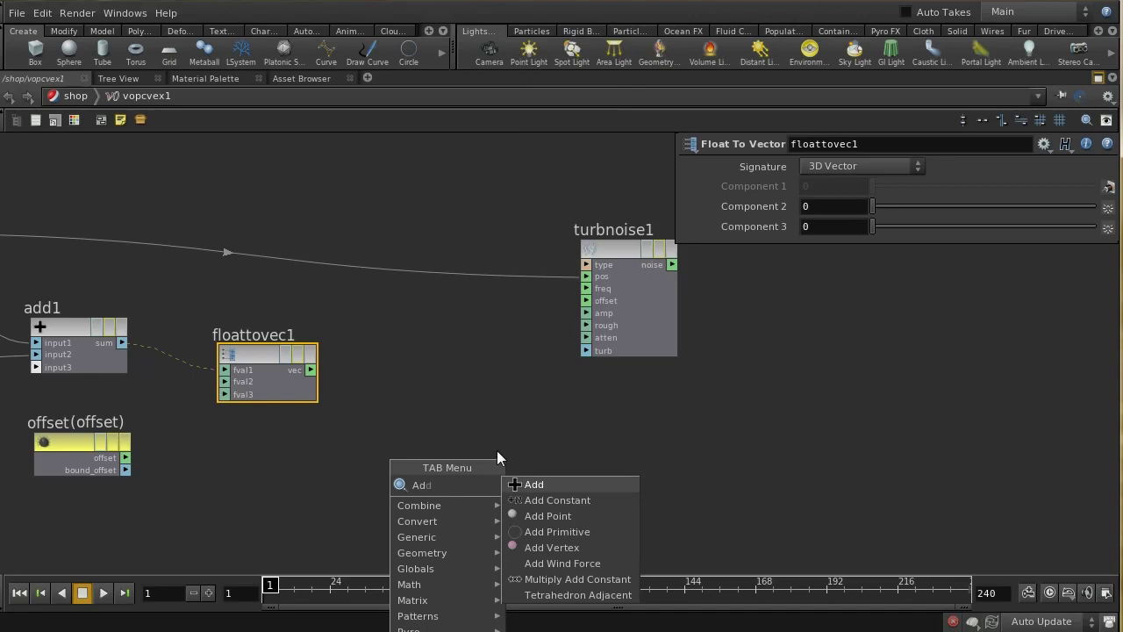
pyautogui.click(558, 487)
pyautogui.click(403, 402)
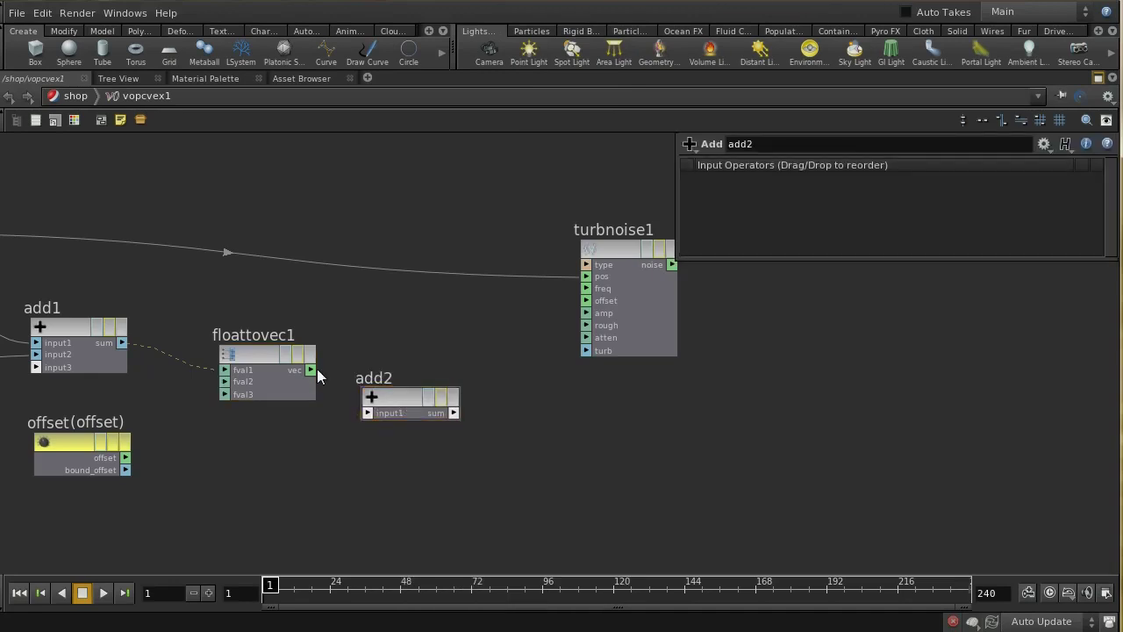
# - Connect floattovec1's vec and the offset output into add2, and wire add2's sum to turbnoise1's offset input
pyautogui.moveTo(366, 411); pyautogui.dragTo(311, 370)
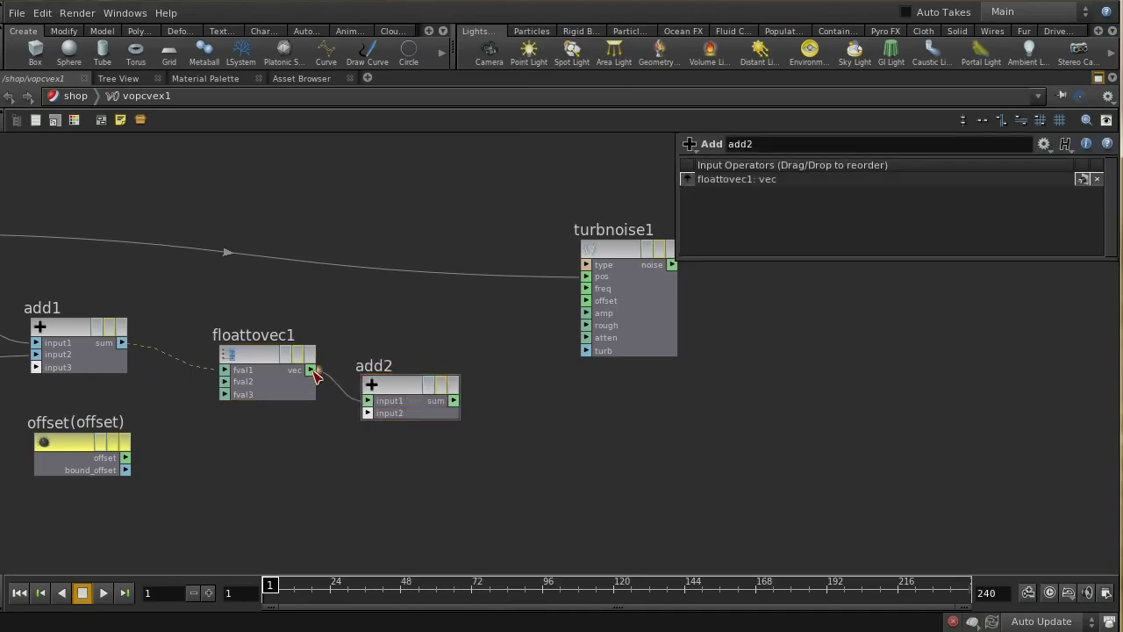
pyautogui.moveTo(125, 457); pyautogui.dragTo(461, 431)
pyautogui.moveTo(373, 423); pyautogui.dragTo(372, 419)
pyautogui.moveTo(430, 426); pyautogui.dragTo(374, 448, button='middle')
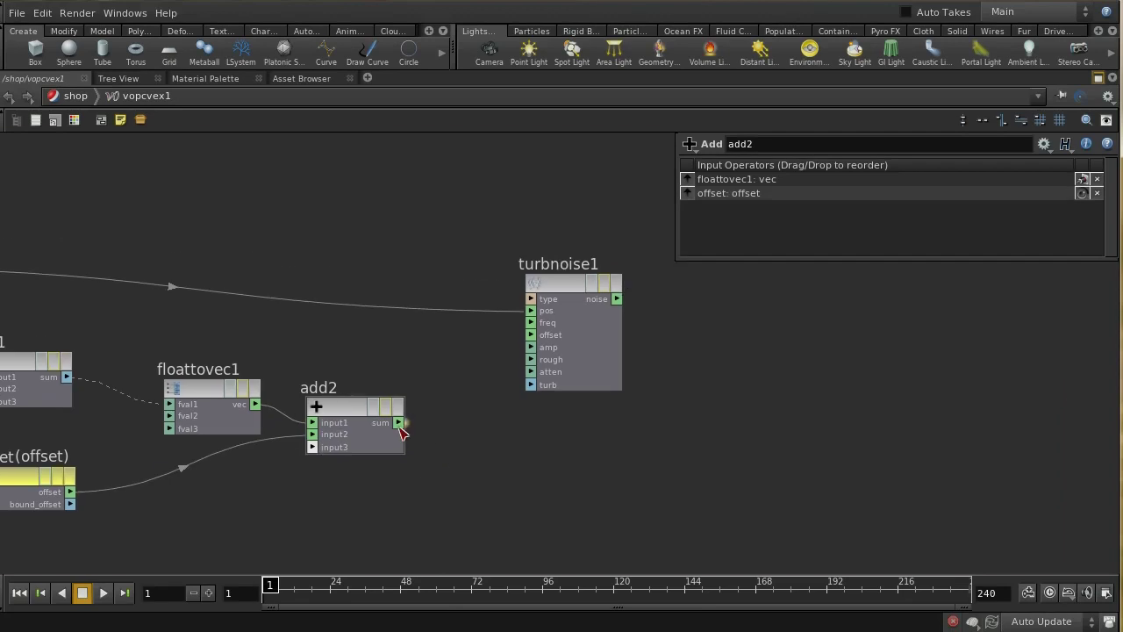
pyautogui.moveTo(399, 423); pyautogui.dragTo(531, 335)
# - Promote turbnoise1's freq, amp, rough, atten and turb inputs to parameters
pyautogui.rightClick(530, 320)
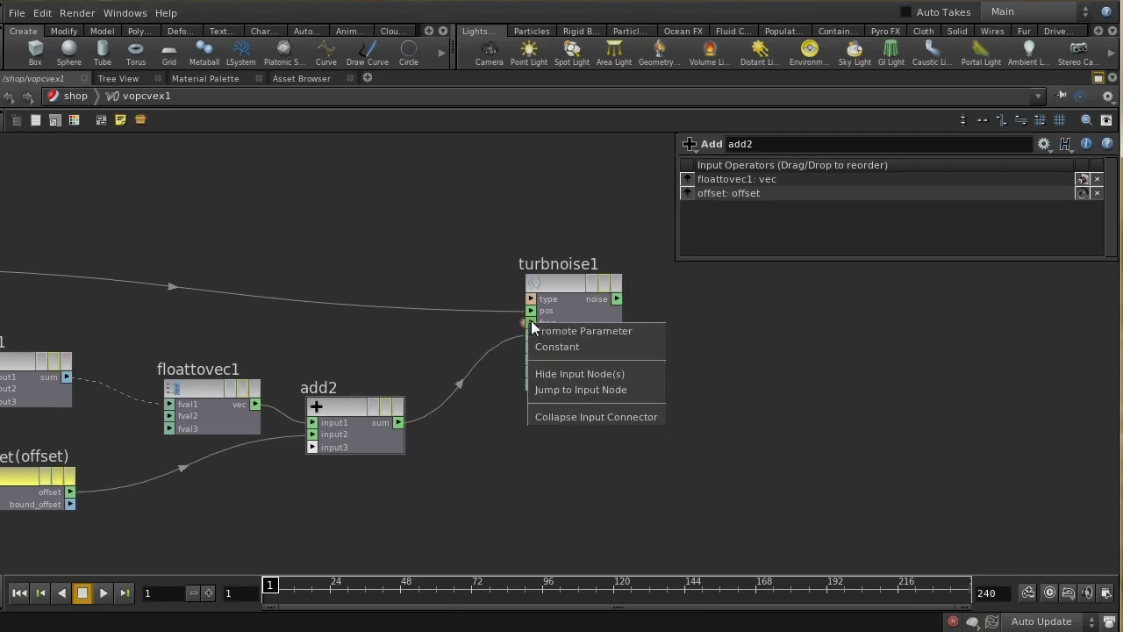
pyautogui.click(535, 328)
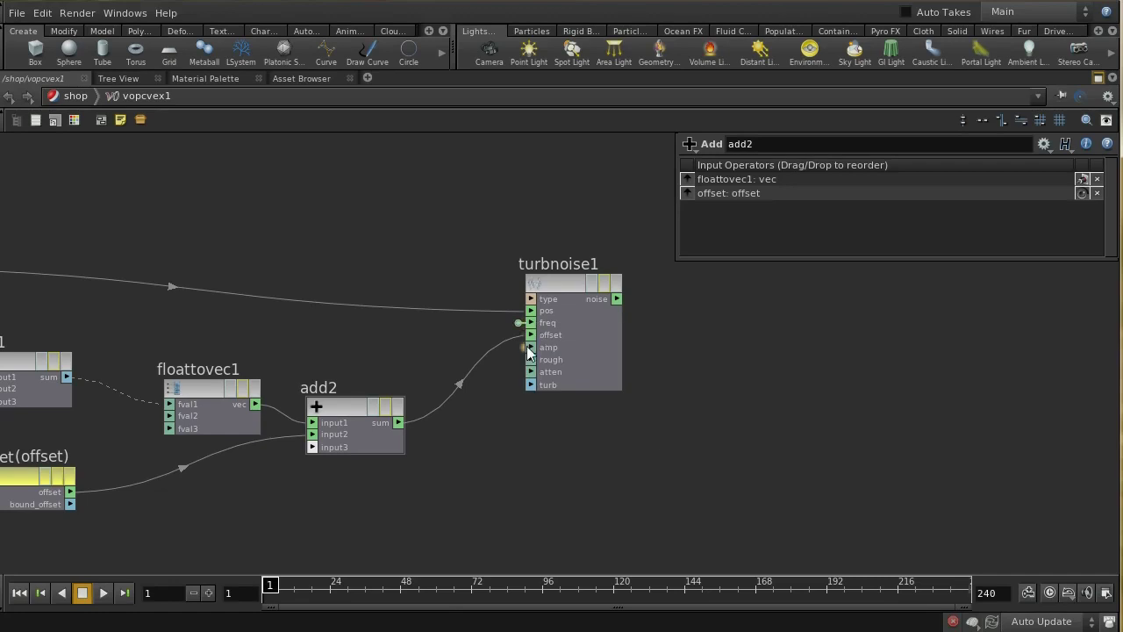
pyautogui.rightClick(526, 346)
pyautogui.click(532, 354)
pyautogui.rightClick(532, 360)
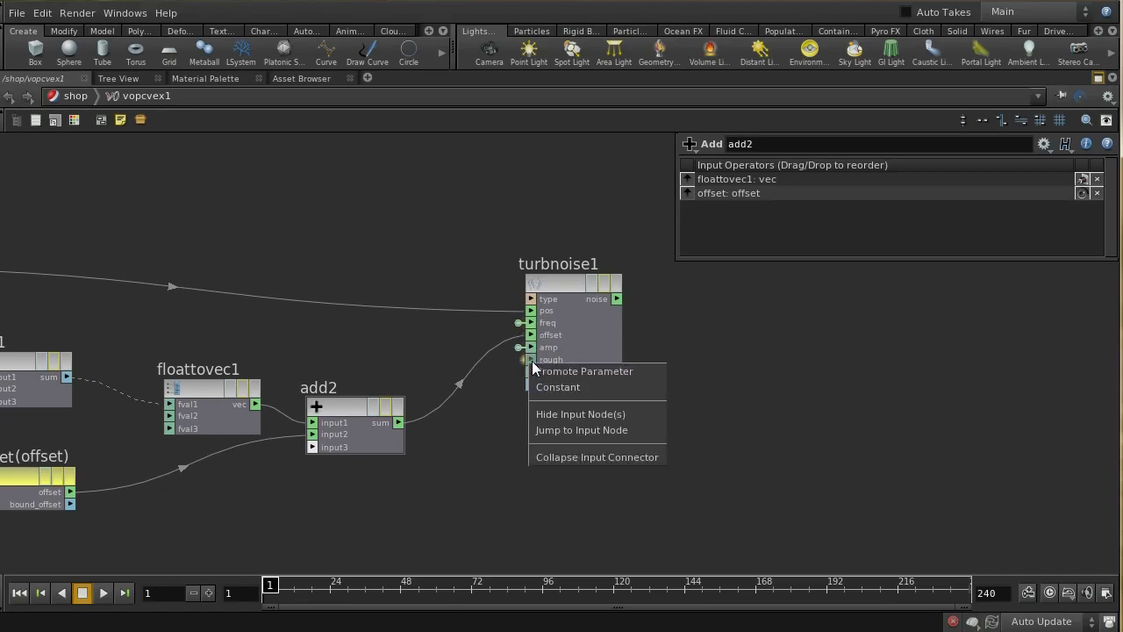
pyautogui.click(537, 371)
pyautogui.rightClick(531, 376)
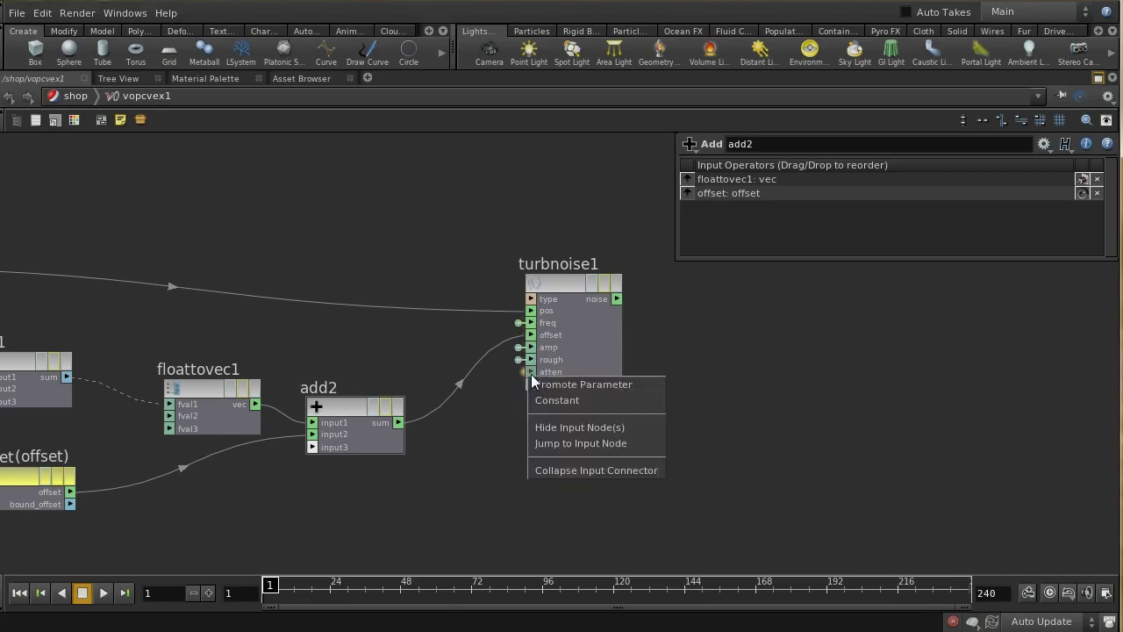
pyautogui.click(539, 386)
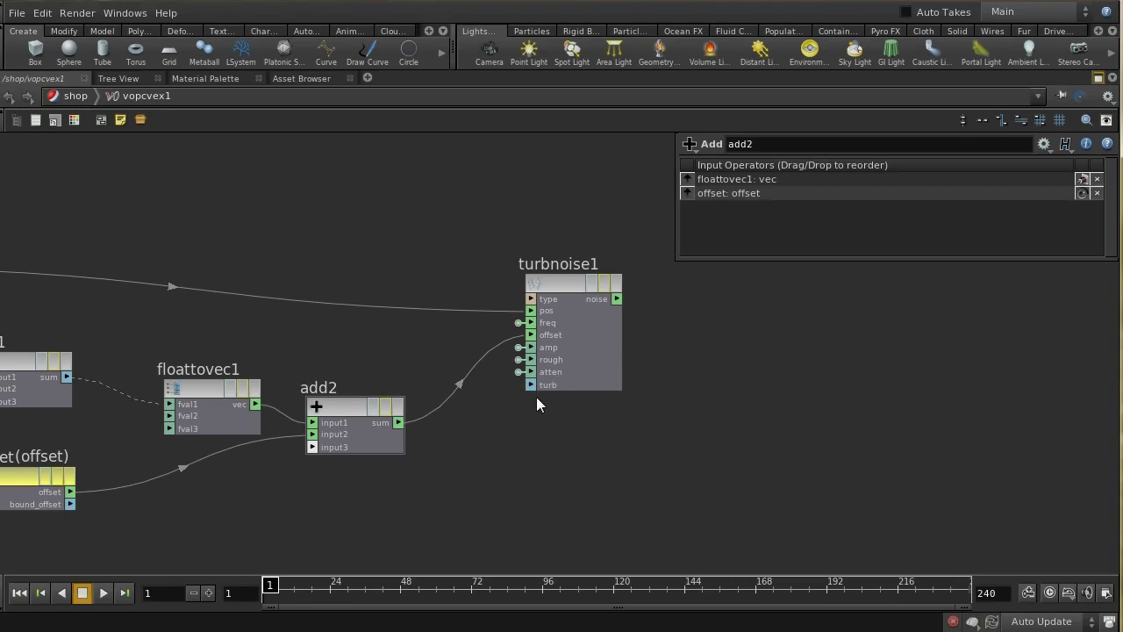
pyautogui.rightClick(532, 384)
pyautogui.click(538, 397)
# - Shift turbnoise1 slightly left, place an Add node after it, and connect the noise output to the new node's input1
pyautogui.moveTo(621, 431); pyautogui.dragTo(697, 479, button='middle')
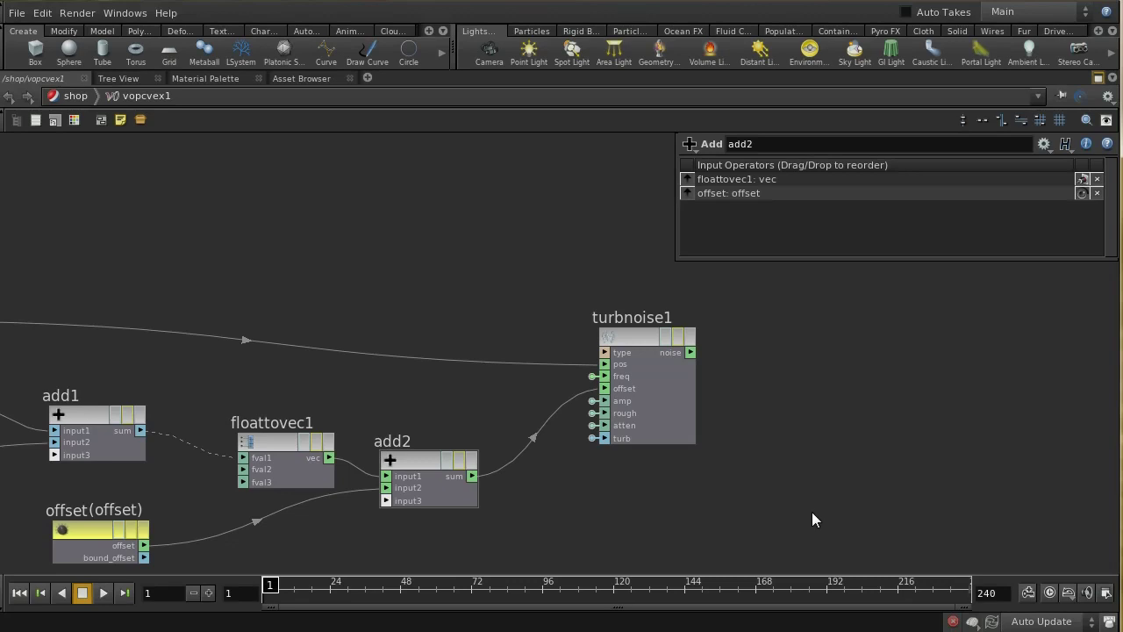
pyautogui.moveTo(812, 511); pyautogui.dragTo(754, 457, button='middle')
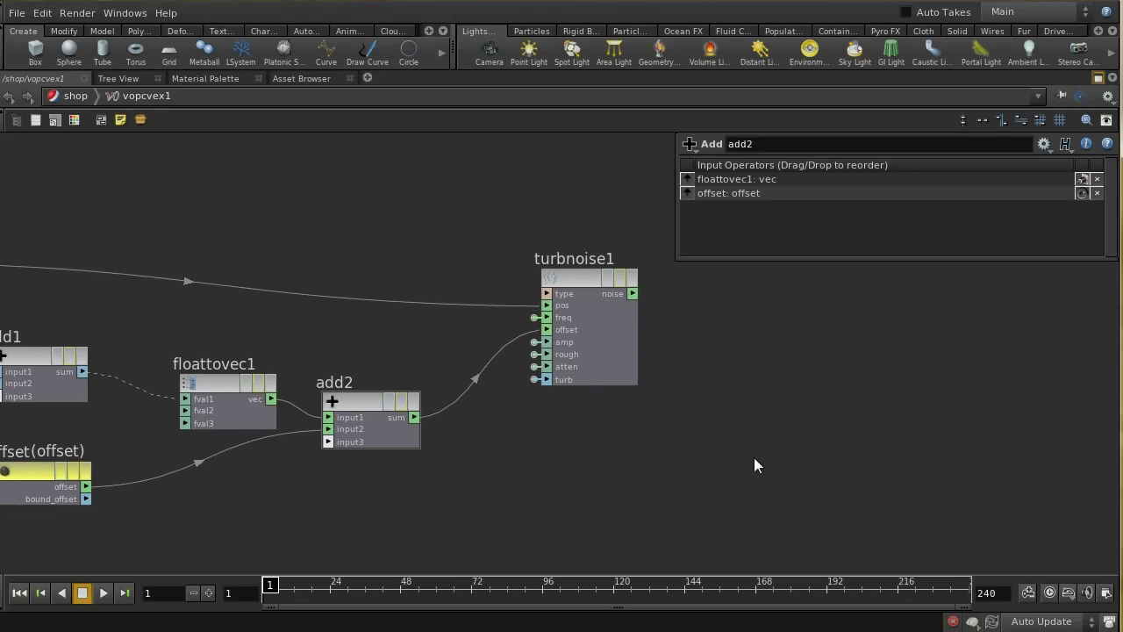
pyautogui.moveTo(697, 431); pyautogui.dragTo(615, 473, button='middle')
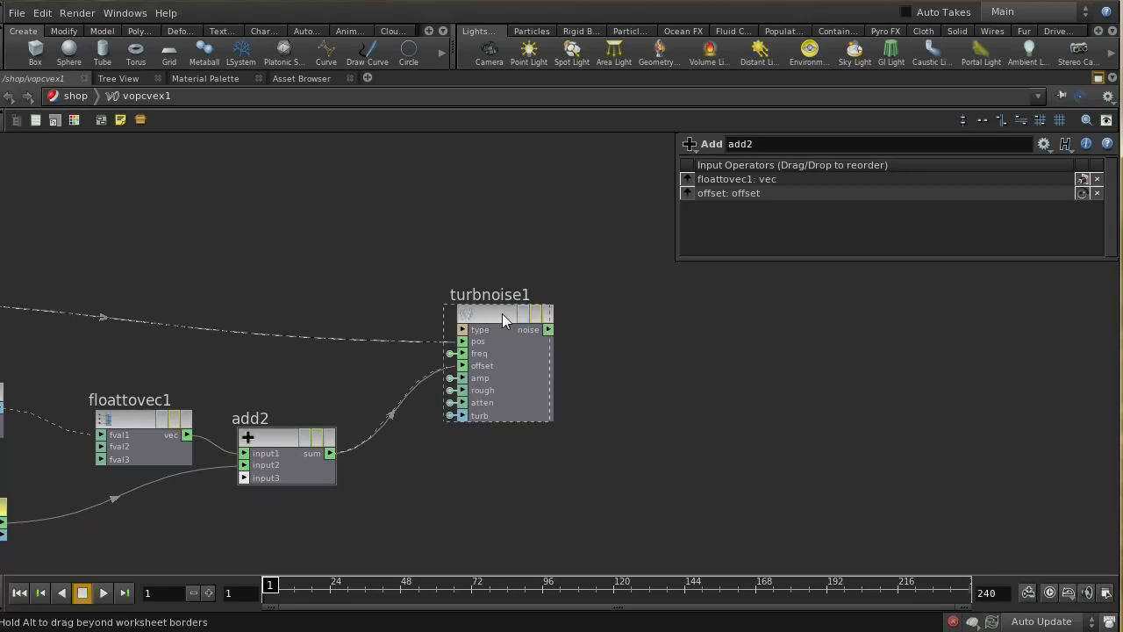
pyautogui.moveTo(502, 314); pyautogui.dragTo(472, 312)
pyautogui.press('Tab')
pyautogui.write('Add')
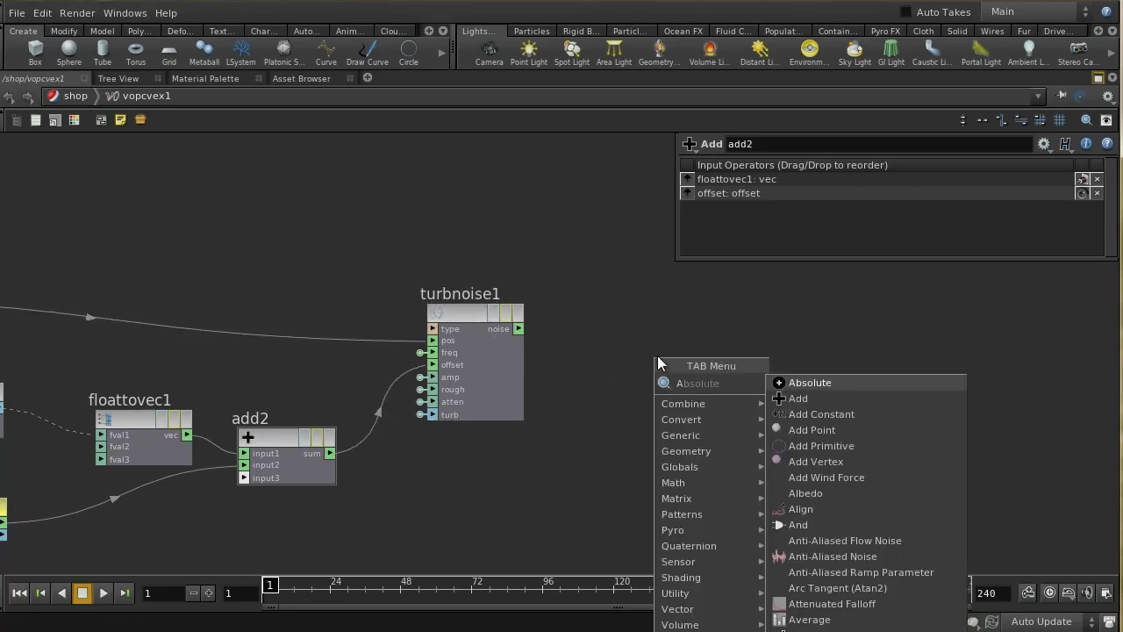
pyautogui.press('Return')
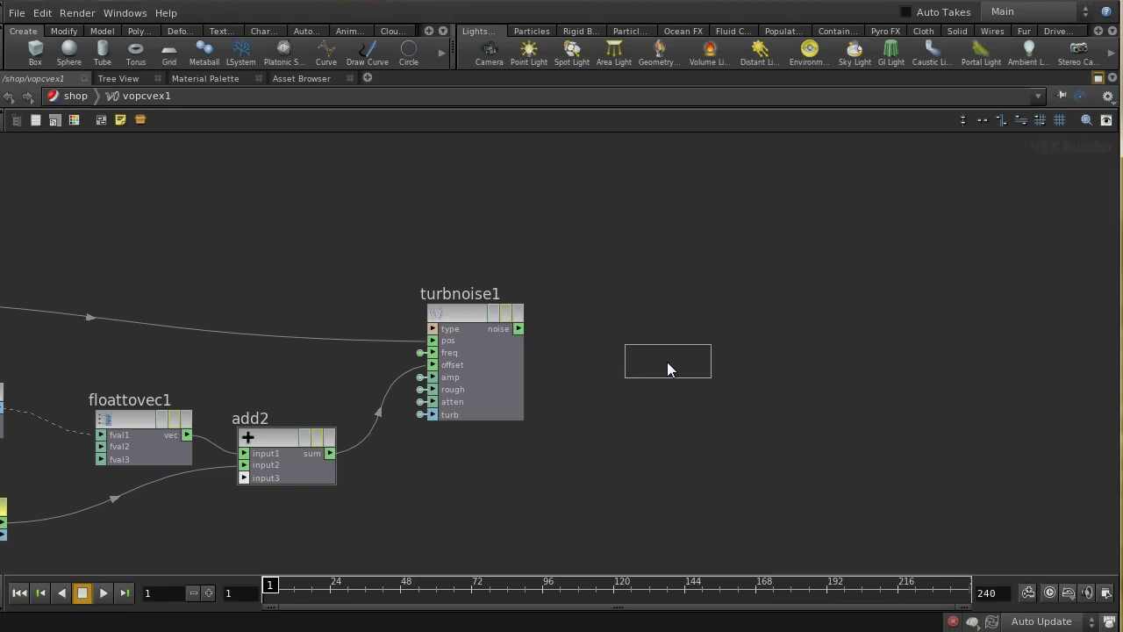
pyautogui.click(667, 362)
pyautogui.moveTo(521, 330); pyautogui.dragTo(632, 370)
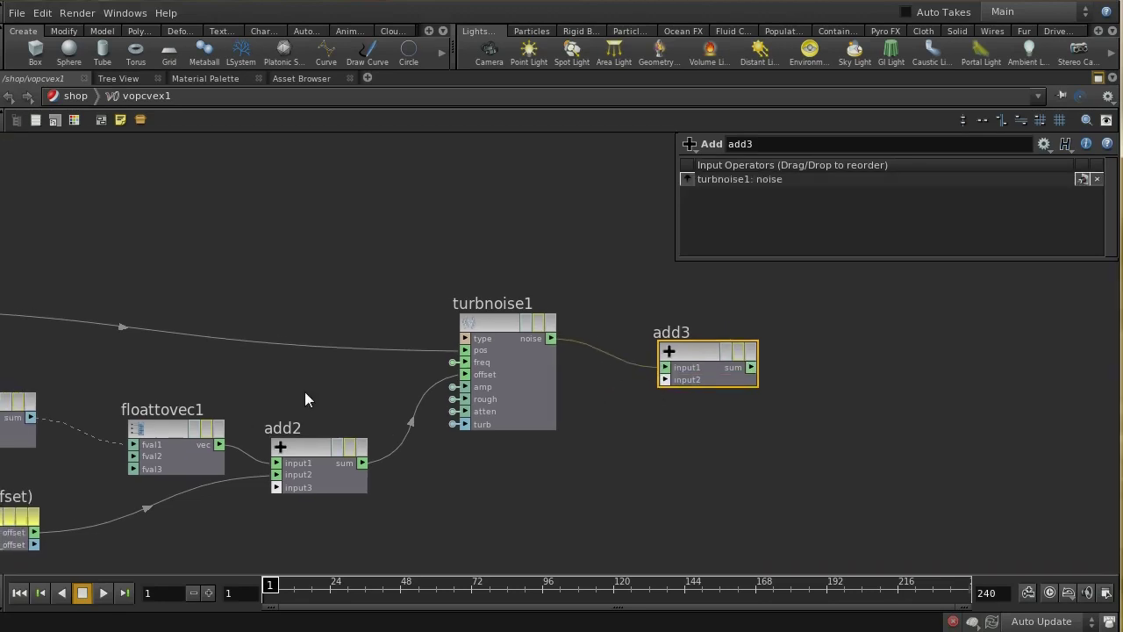
# - Connect the Pin parameter's P output to add3's input2
pyautogui.moveTo(304, 391); pyautogui.dragTo(401, 421, button='middle')
pyautogui.moveTo(176, 401); pyautogui.dragTo(389, 371, button='middle')
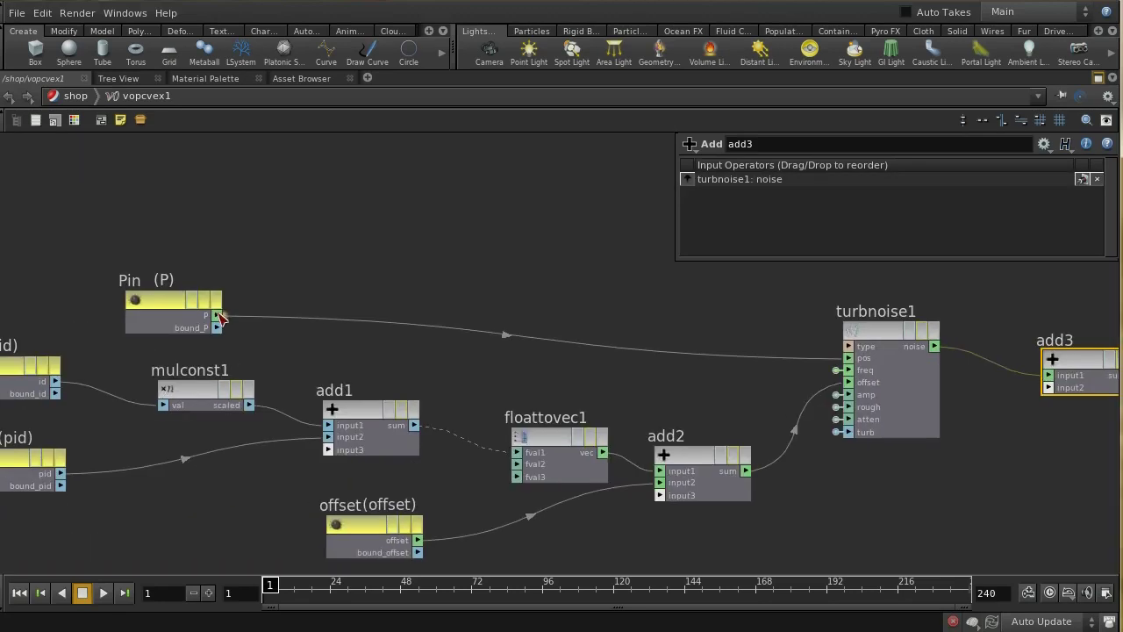
pyautogui.moveTo(219, 318); pyautogui.dragTo(600, 322)
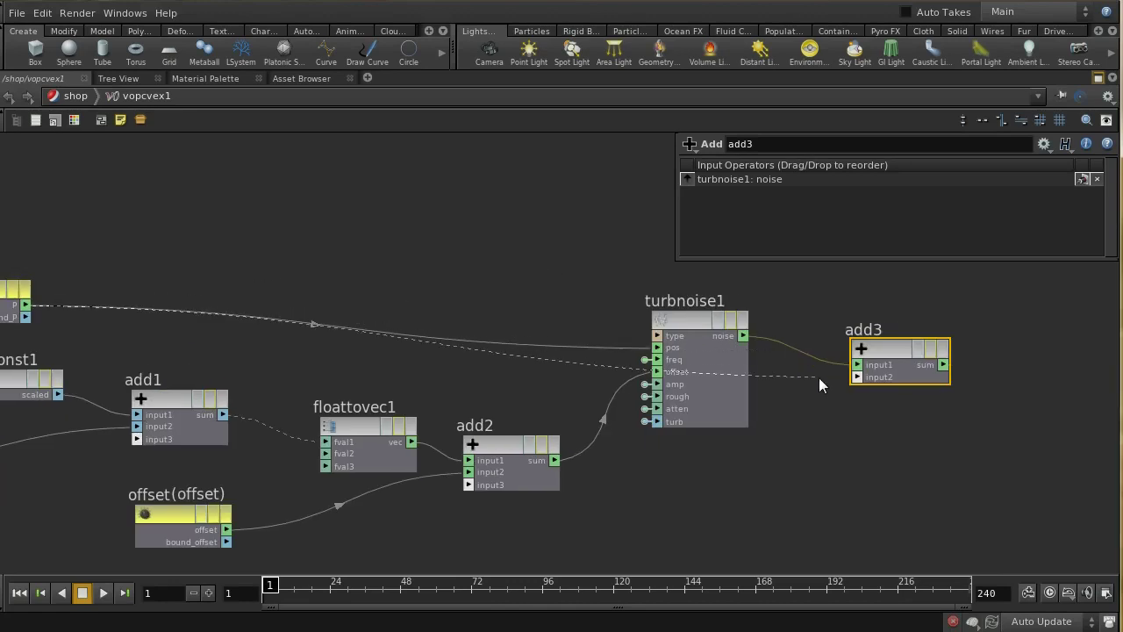
pyautogui.moveTo(820, 379); pyautogui.dragTo(856, 377)
pyautogui.moveTo(886, 427); pyautogui.dragTo(524, 447, button='middle')
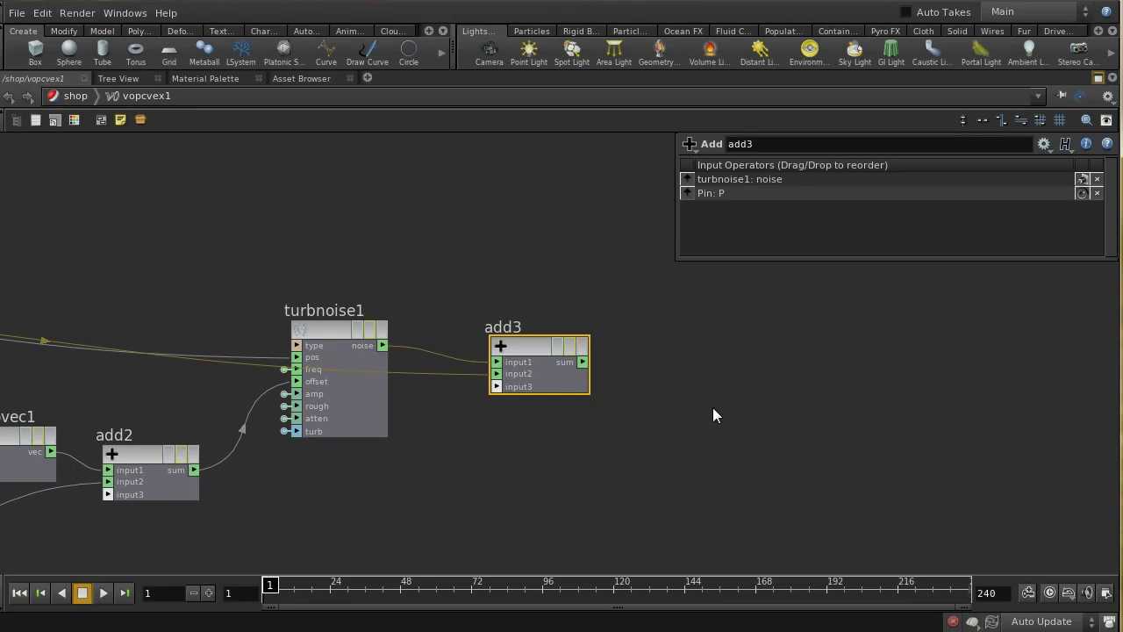
pyautogui.press('Tab')
pyautogui.write('p')
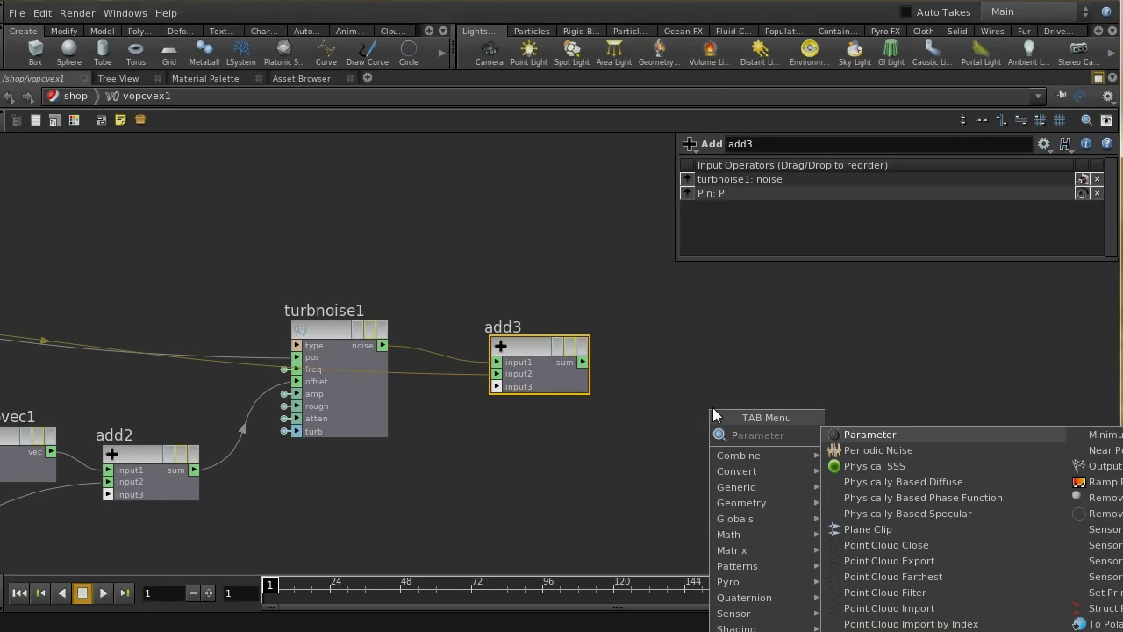
pyautogui.press('Escape')
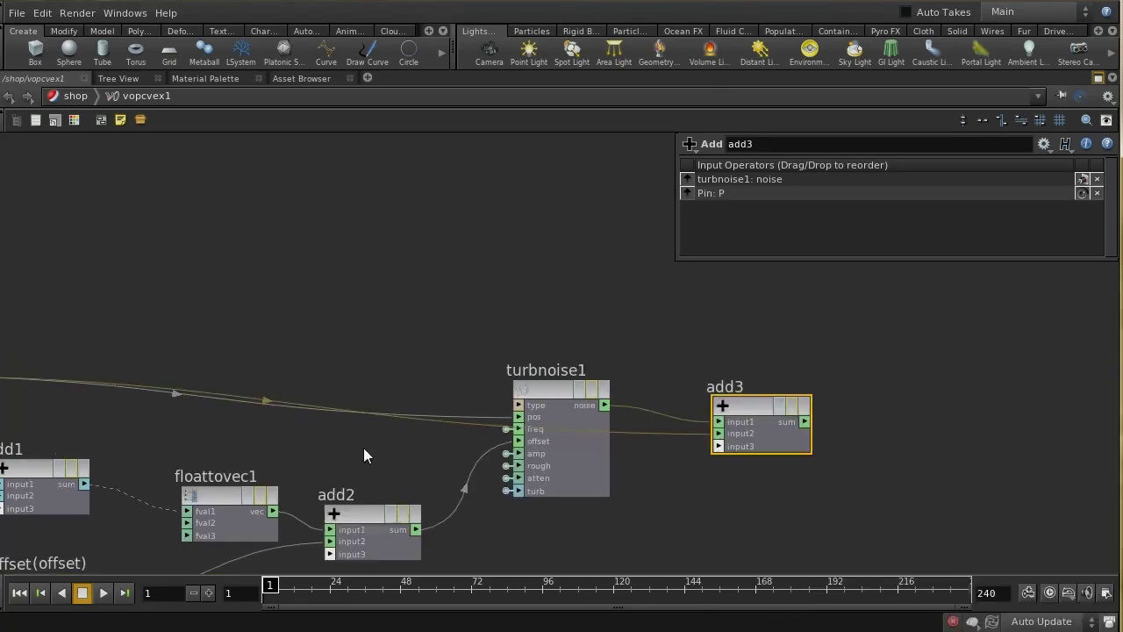
# - Set the Pin parameter's export to When Input is Connected
pyautogui.moveTo(299, 454); pyautogui.dragTo(605, 446, button='middle')
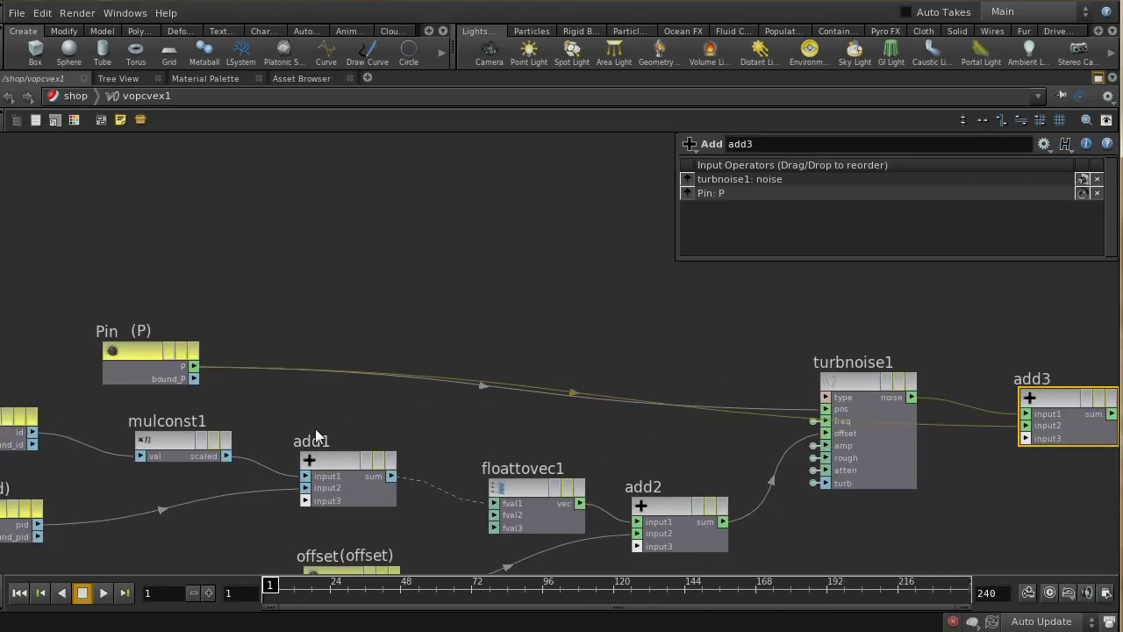
pyautogui.click(156, 351)
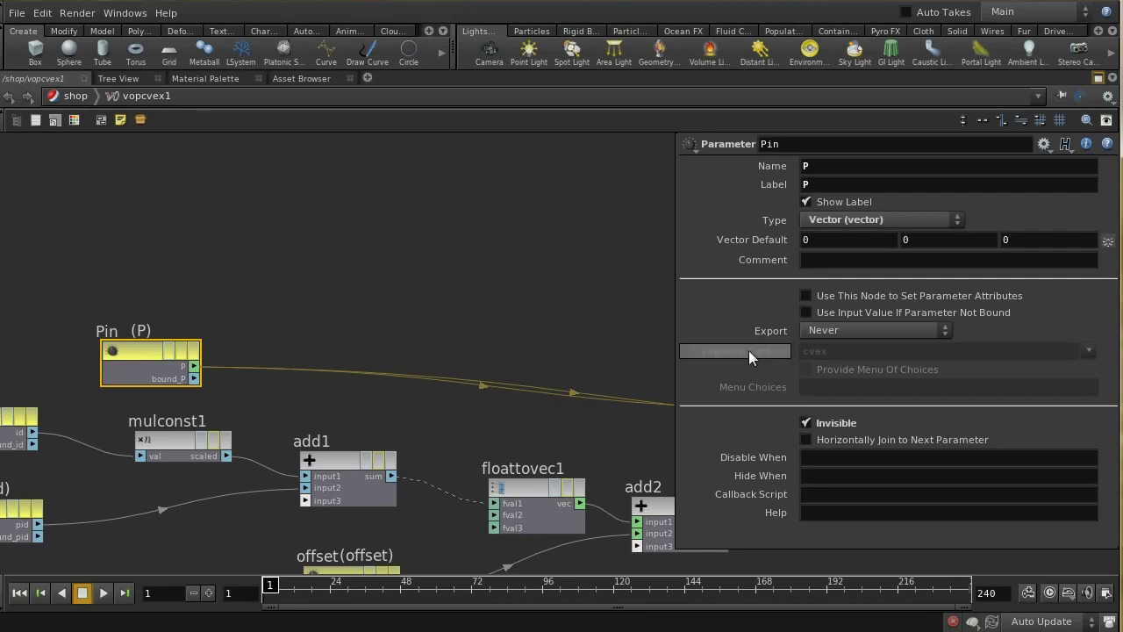
pyautogui.click(874, 332)
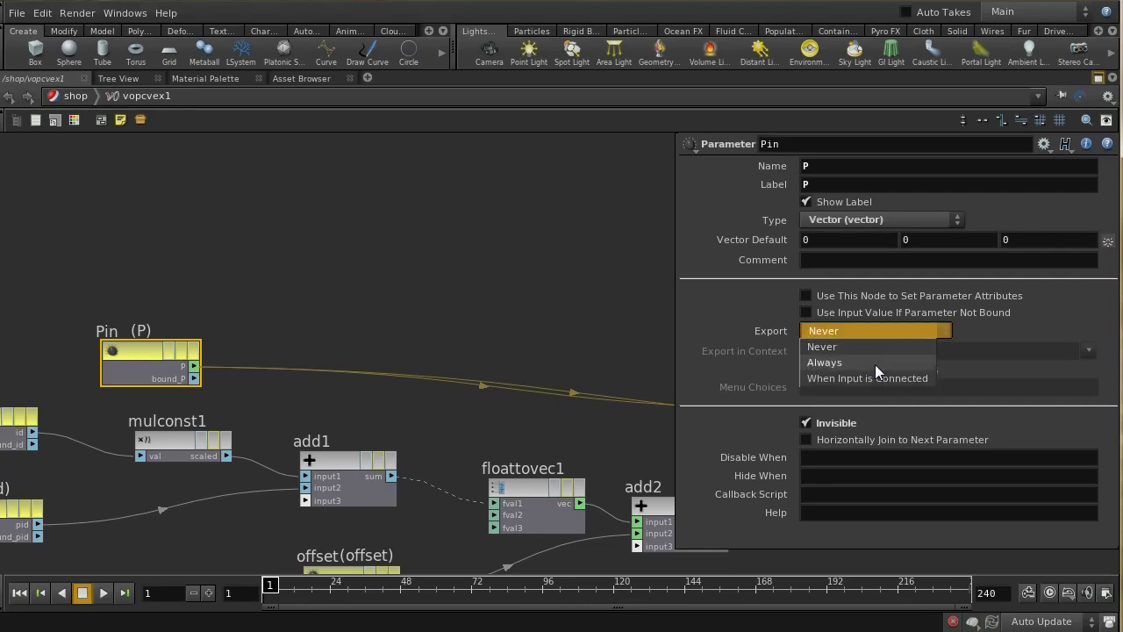
pyautogui.click(876, 375)
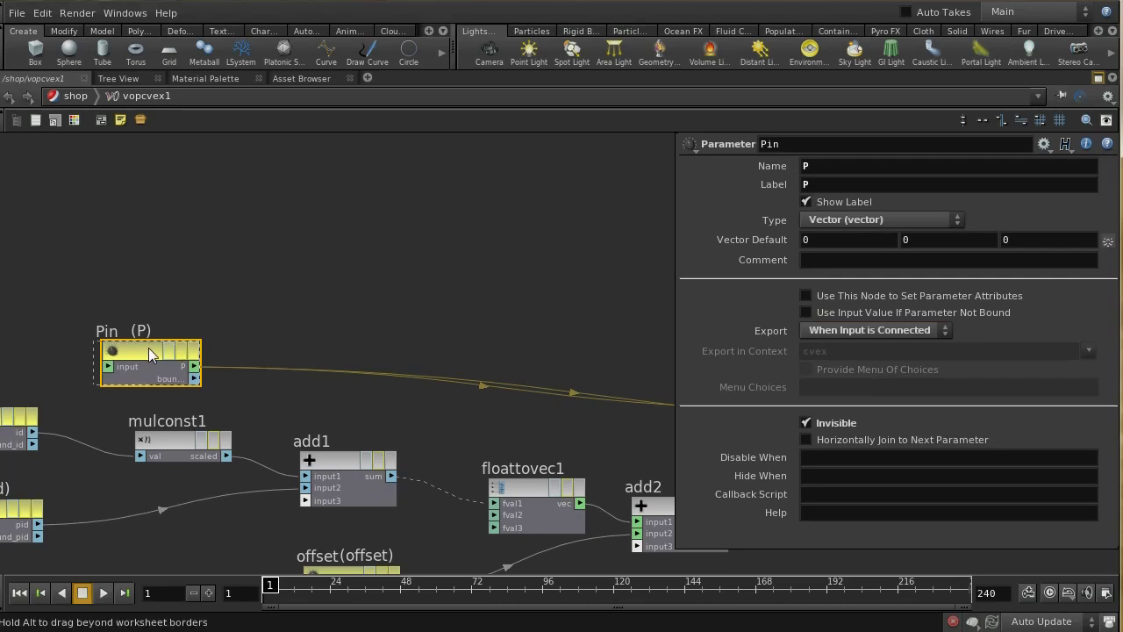
# - Duplicate the Pin parameter node and place the copy to the right of add3
pyautogui.hotkey('ctrl', 'v')
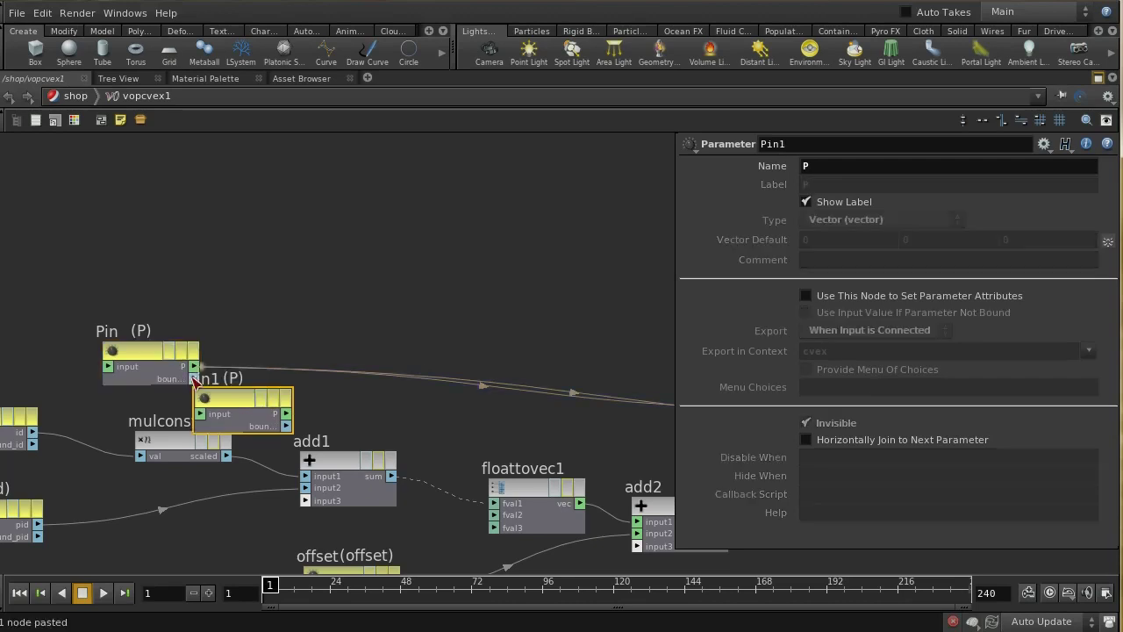
pyautogui.click(353, 301)
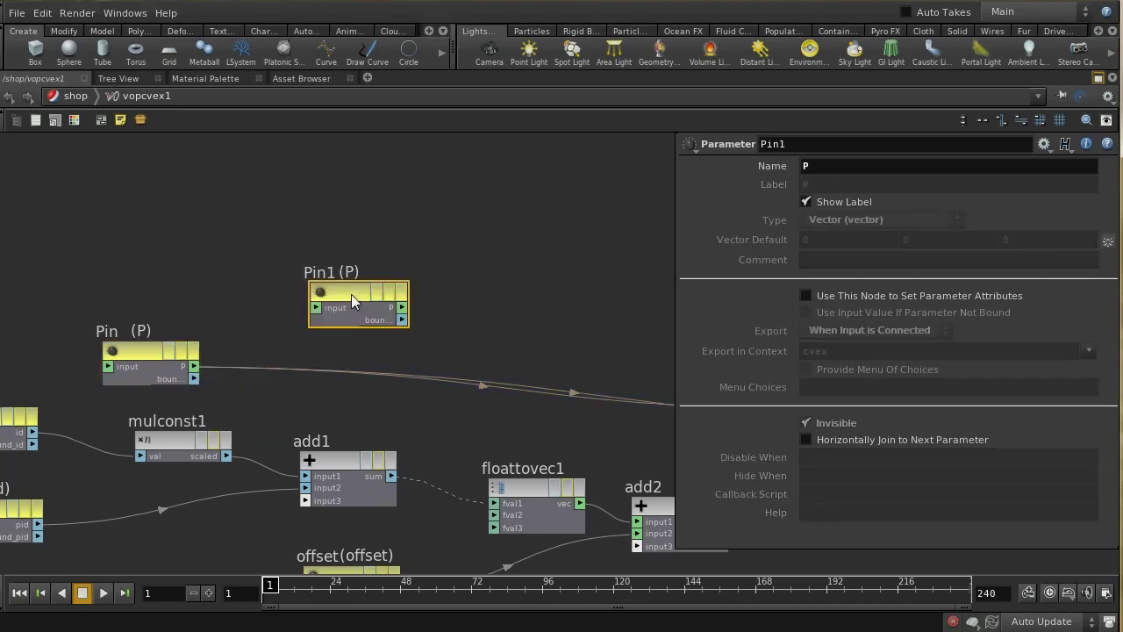
pyautogui.click(147, 351)
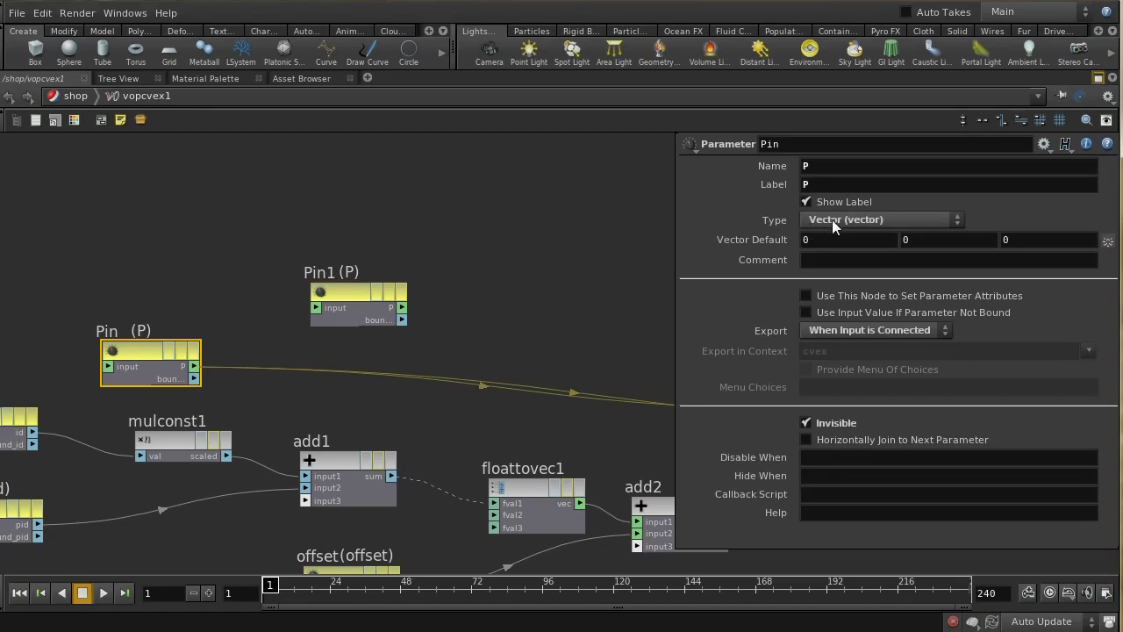
pyautogui.click(864, 220)
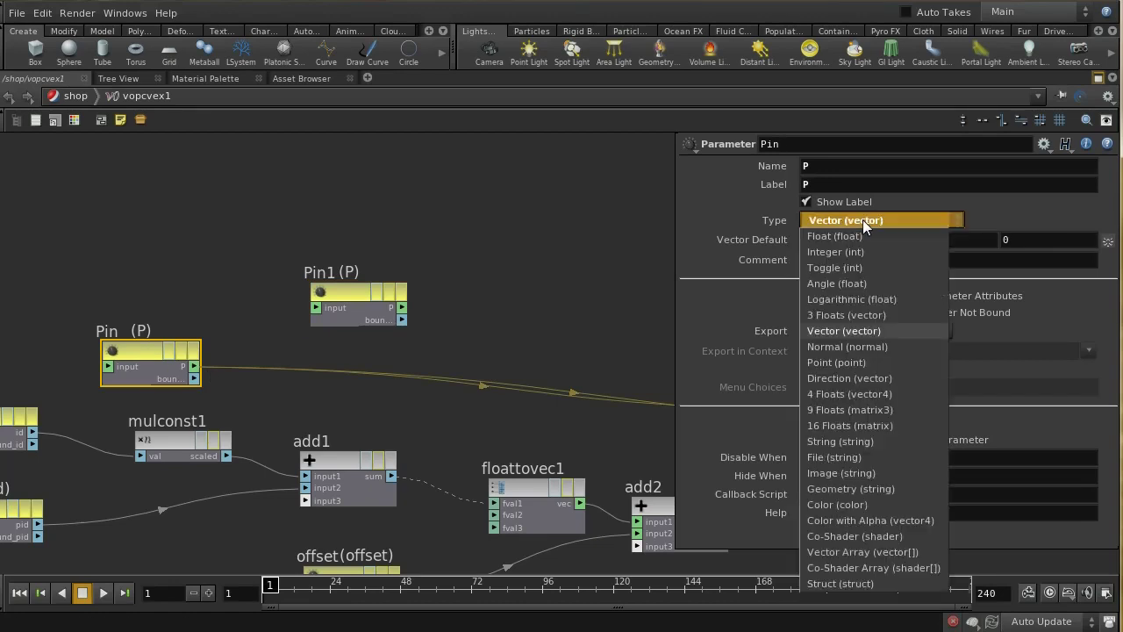
pyautogui.click(869, 330)
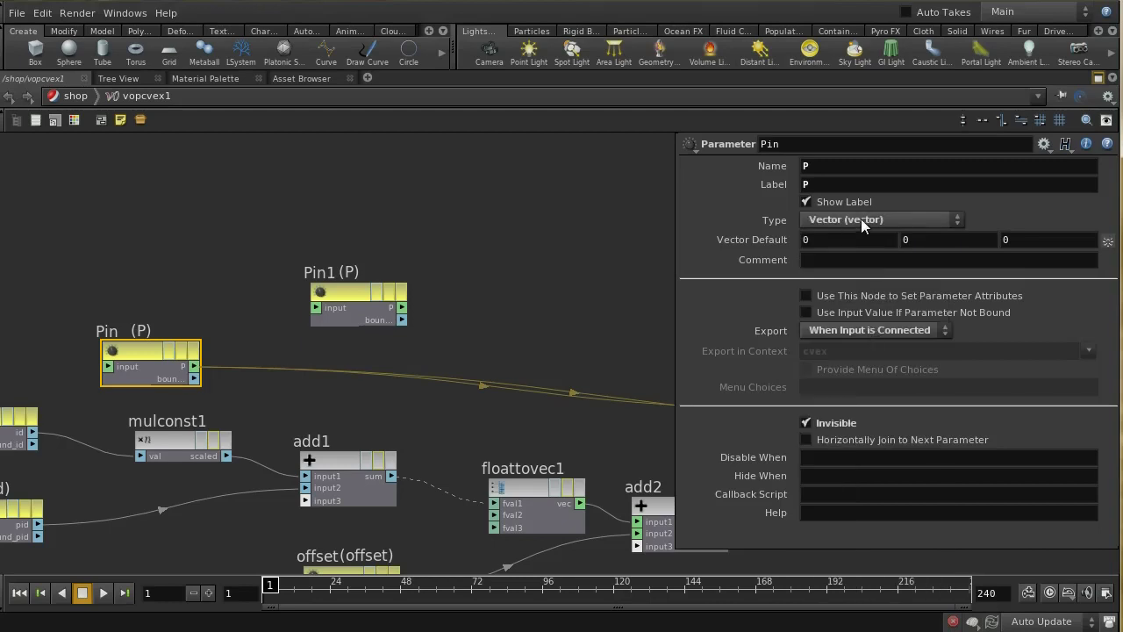
pyautogui.moveTo(568, 321); pyautogui.dragTo(414, 321, button='middle')
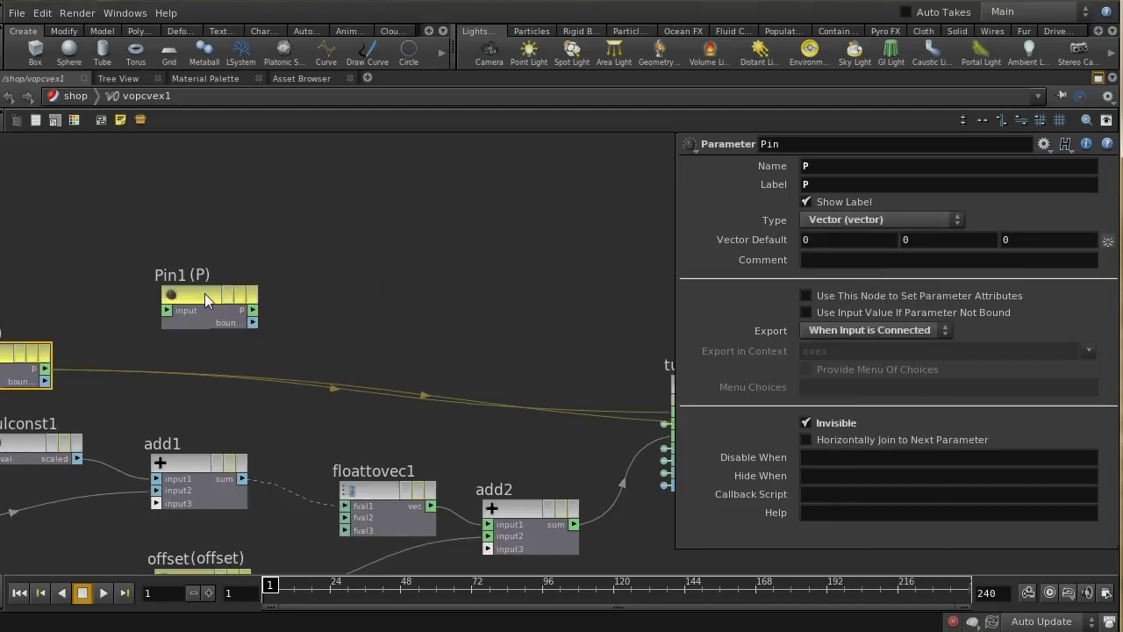
pyautogui.moveTo(205, 293); pyautogui.dragTo(614, 263)
pyautogui.moveTo(585, 284); pyautogui.dragTo(218, 281, button='middle')
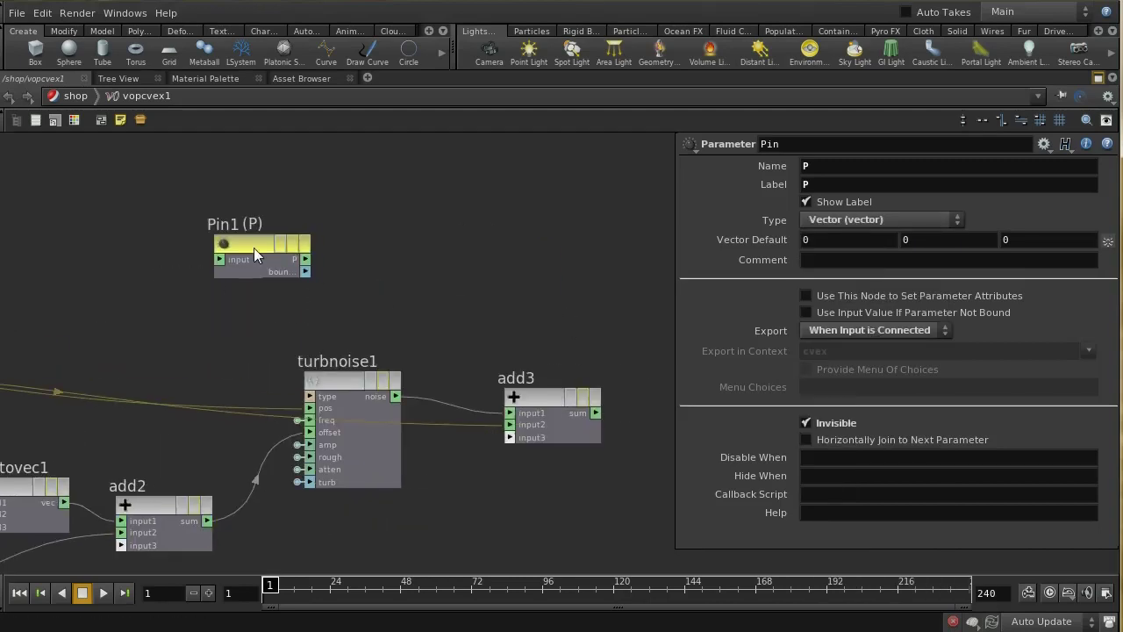
pyautogui.moveTo(254, 247); pyautogui.dragTo(584, 305)
pyautogui.moveTo(585, 305); pyautogui.dragTo(313, 227, button='middle')
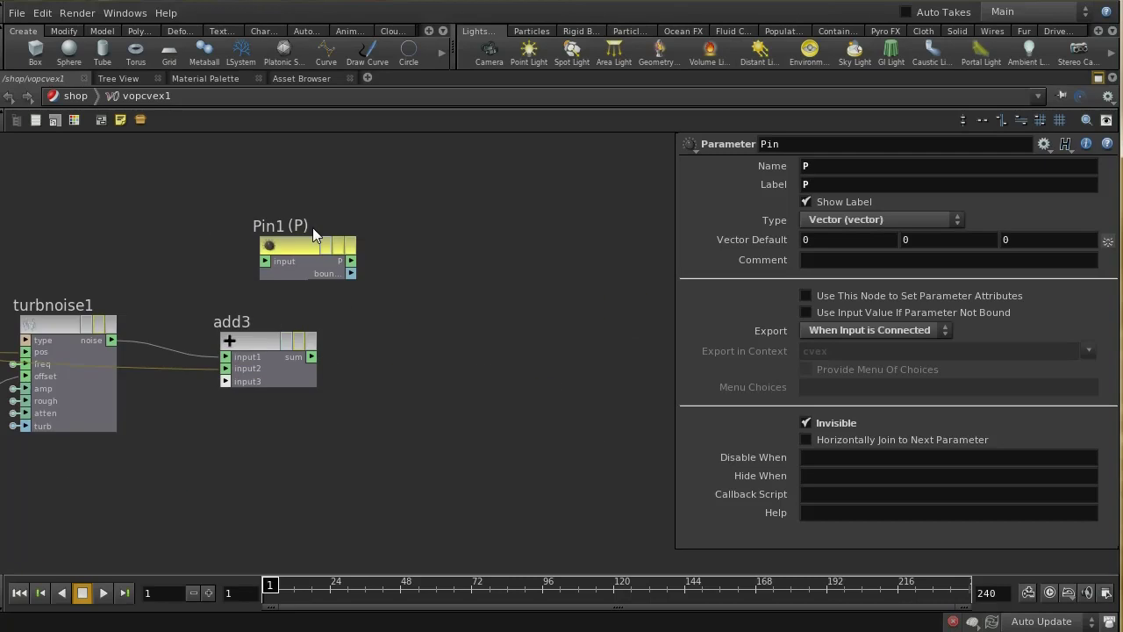
pyautogui.moveTo(338, 264); pyautogui.dragTo(493, 353)
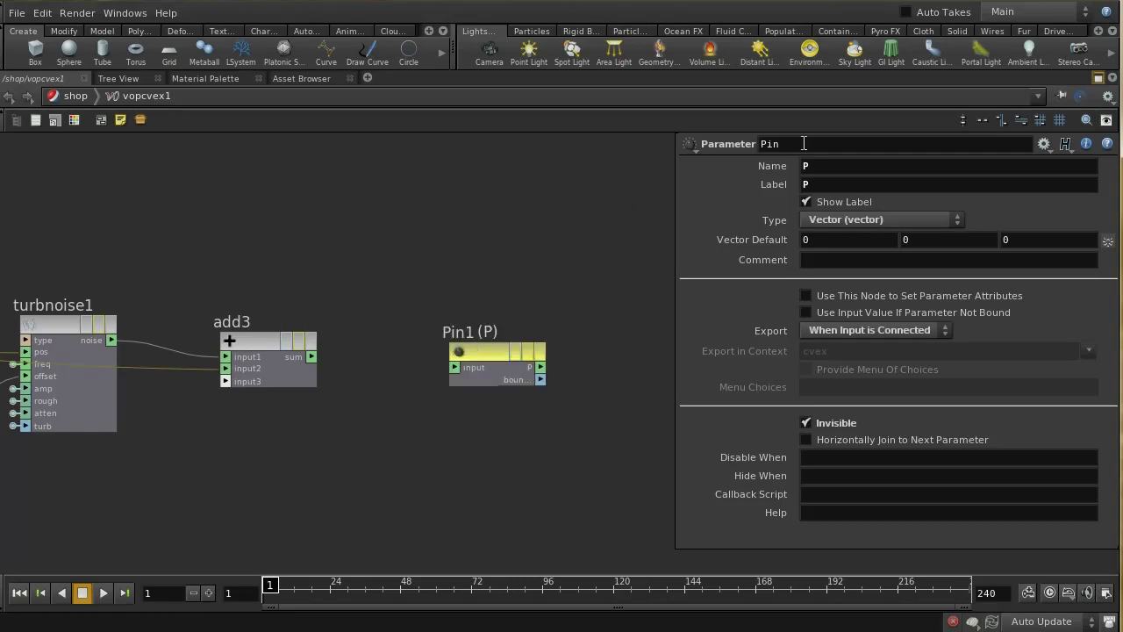
# - Rename the original Pin node to Pout and connect add3's sum to the duplicated parameter's input
pyautogui.write('Pout')
pyautogui.click(311, 356)
pyautogui.click(474, 362)
pyautogui.moveTo(241, 457); pyautogui.dragTo(447, 427, button='middle')
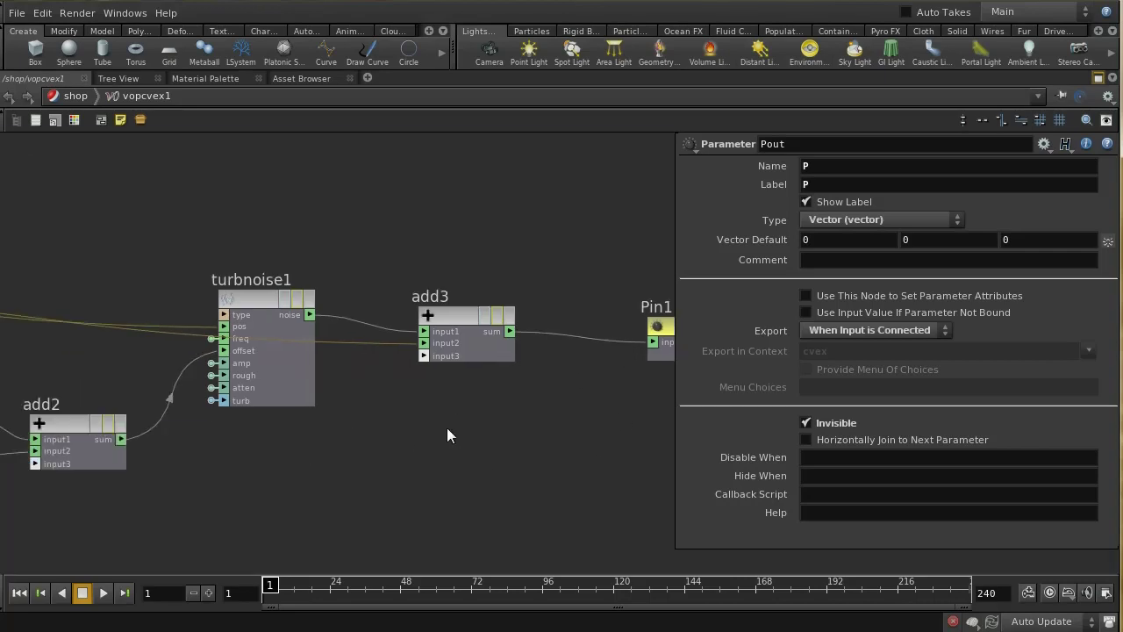
pyautogui.scroll(-5, 446, 427)
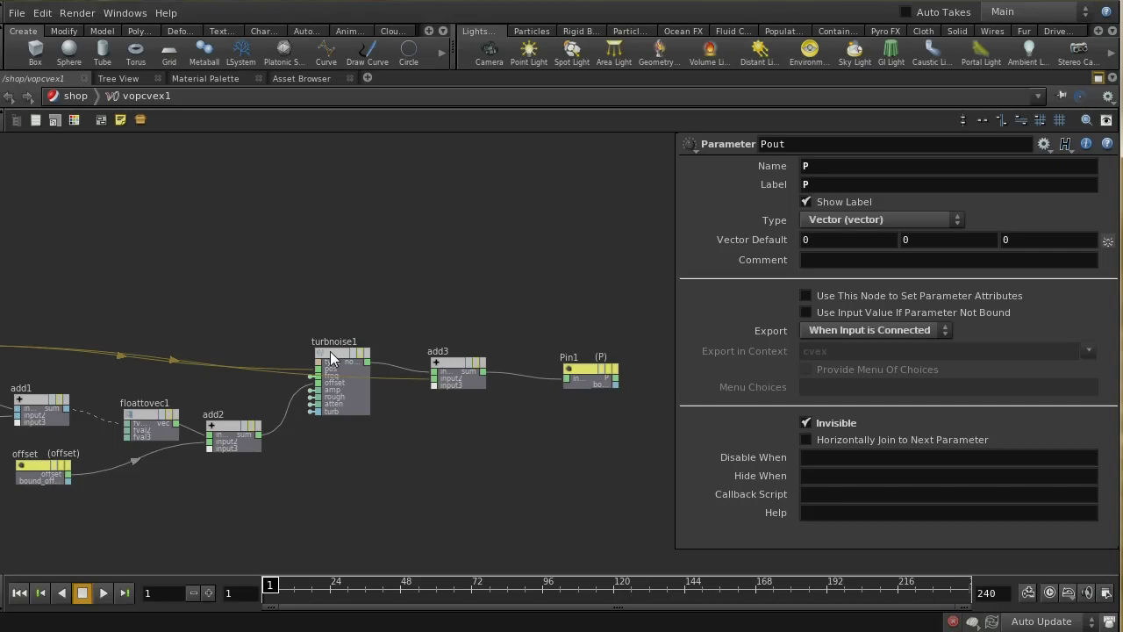
pyautogui.click(342, 388)
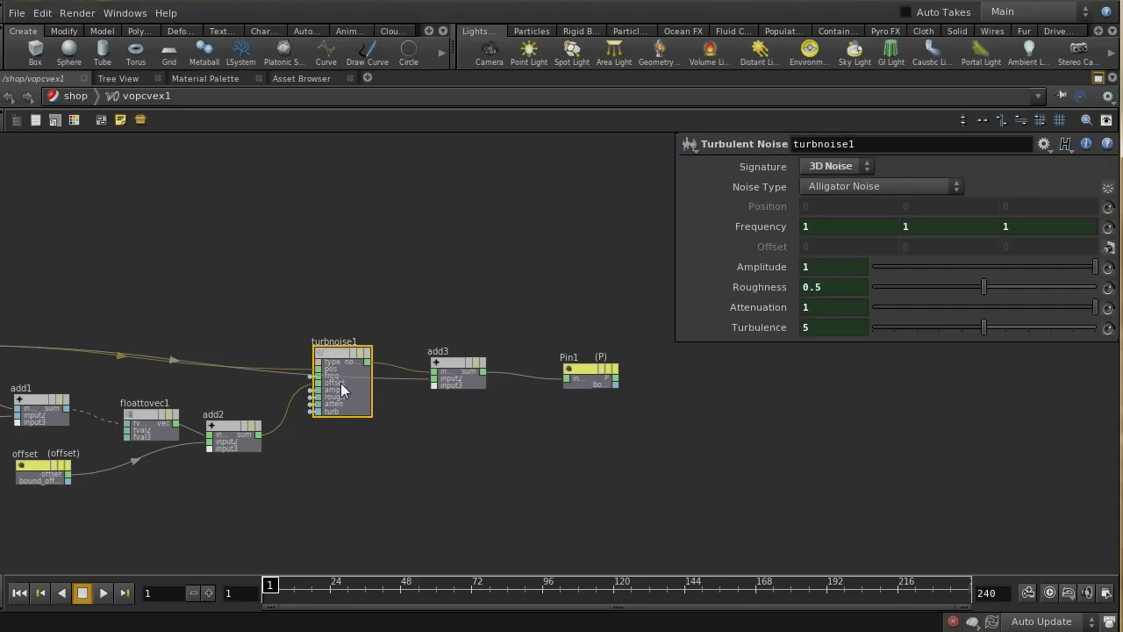
pyautogui.click(456, 367)
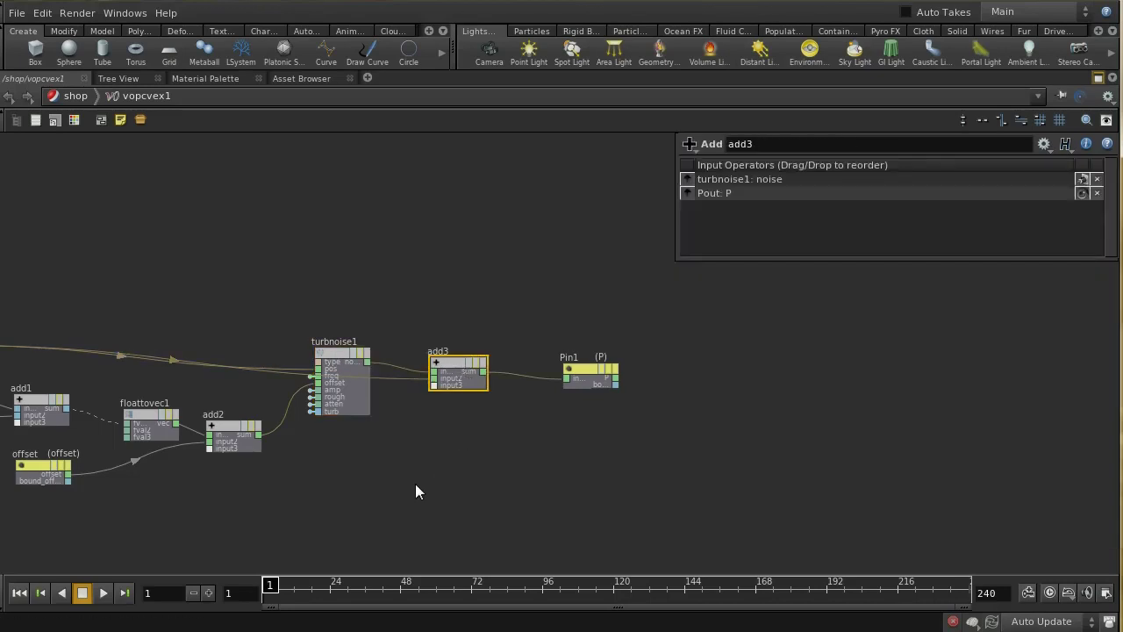
# - Rename the duplicated P parameter node after add3 to Pout1
pyautogui.moveTo(415, 489); pyautogui.dragTo(348, 476, button='middle')
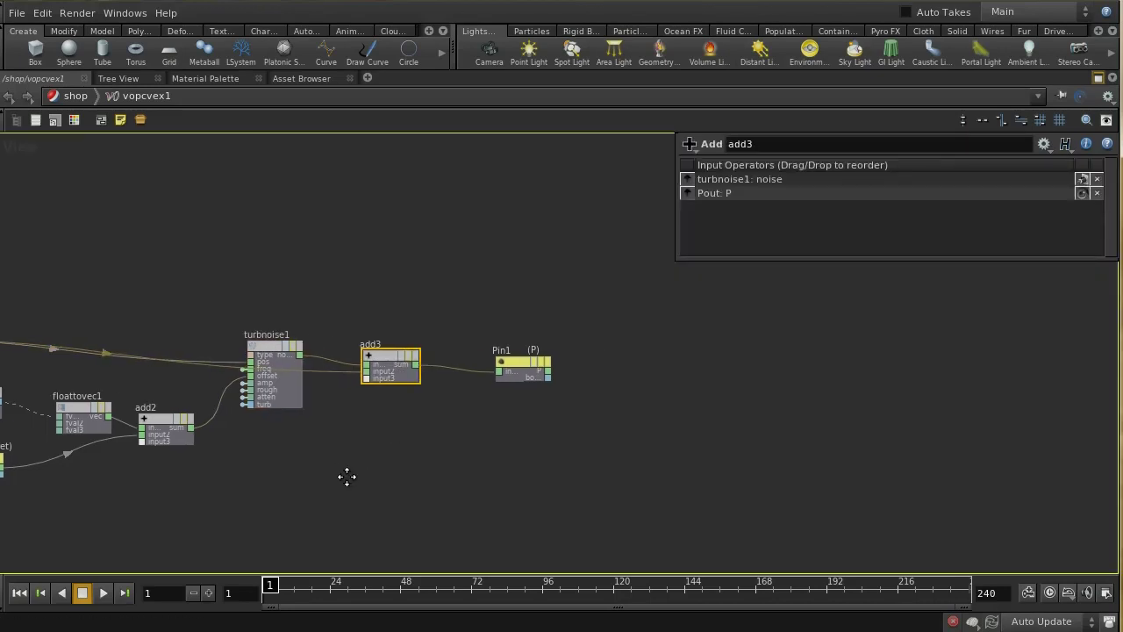
pyautogui.click(515, 362)
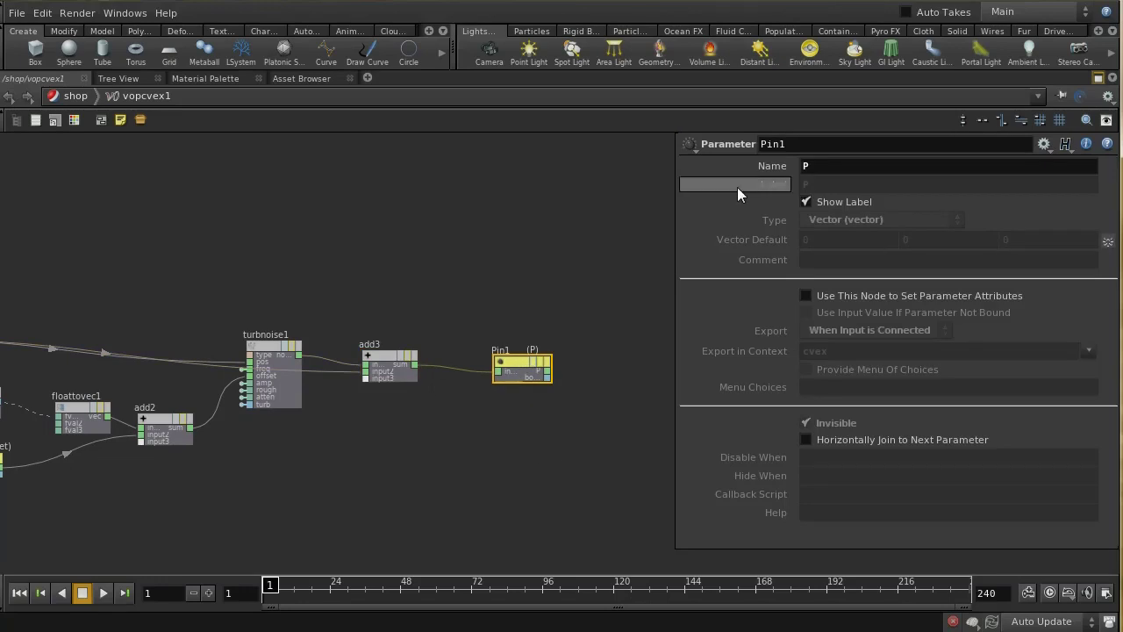
pyautogui.click(796, 144)
pyautogui.press('BackSpace')
pyautogui.press('BackSpace')
pyautogui.press('BackSpace')
pyautogui.press('BackSpace')
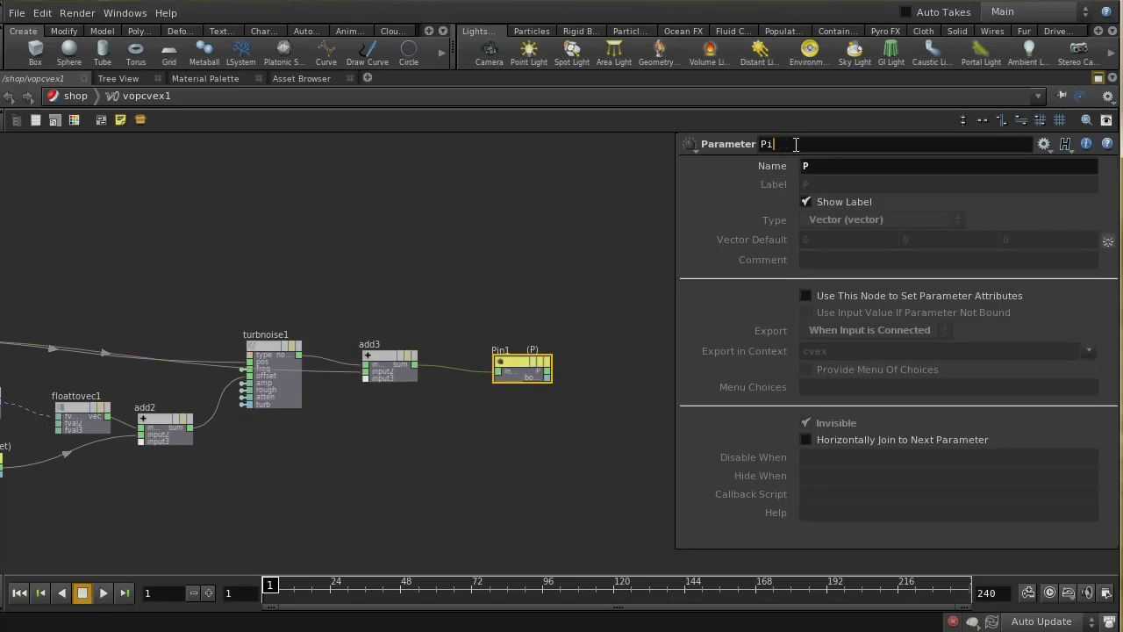
pyautogui.write('Pout1')
pyautogui.press('Return')
# - Hide the parameter overlay in the network editor and restore the maximized pane to its normal size
pyautogui.moveTo(167, 512); pyautogui.dragTo(528, 538, button='middle')
pyautogui.press('p')
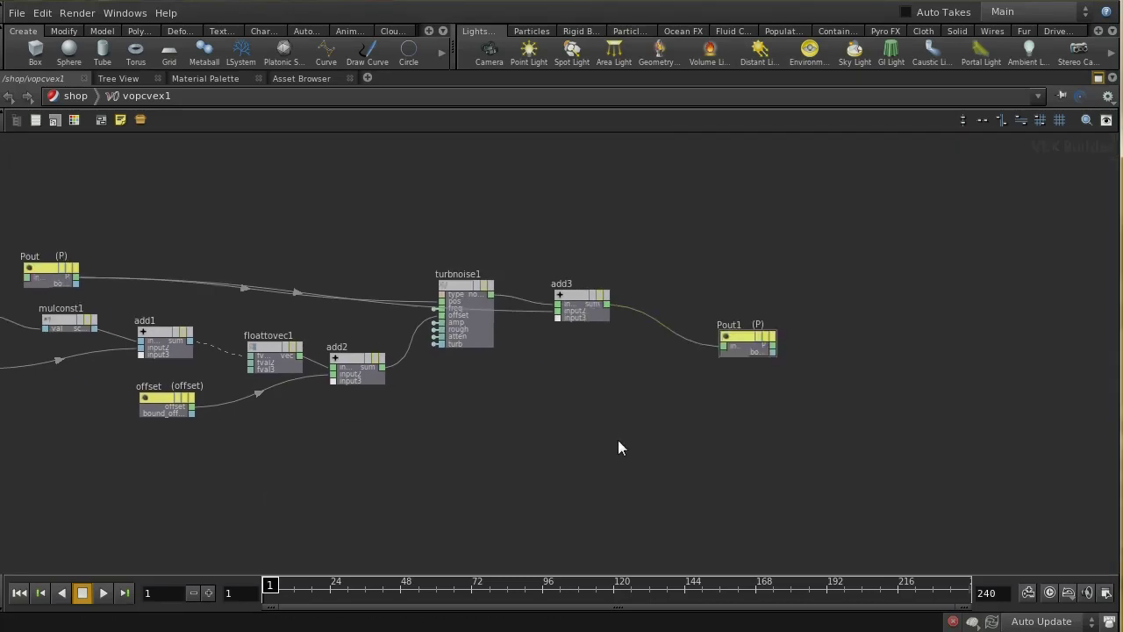
pyautogui.click(1098, 78)
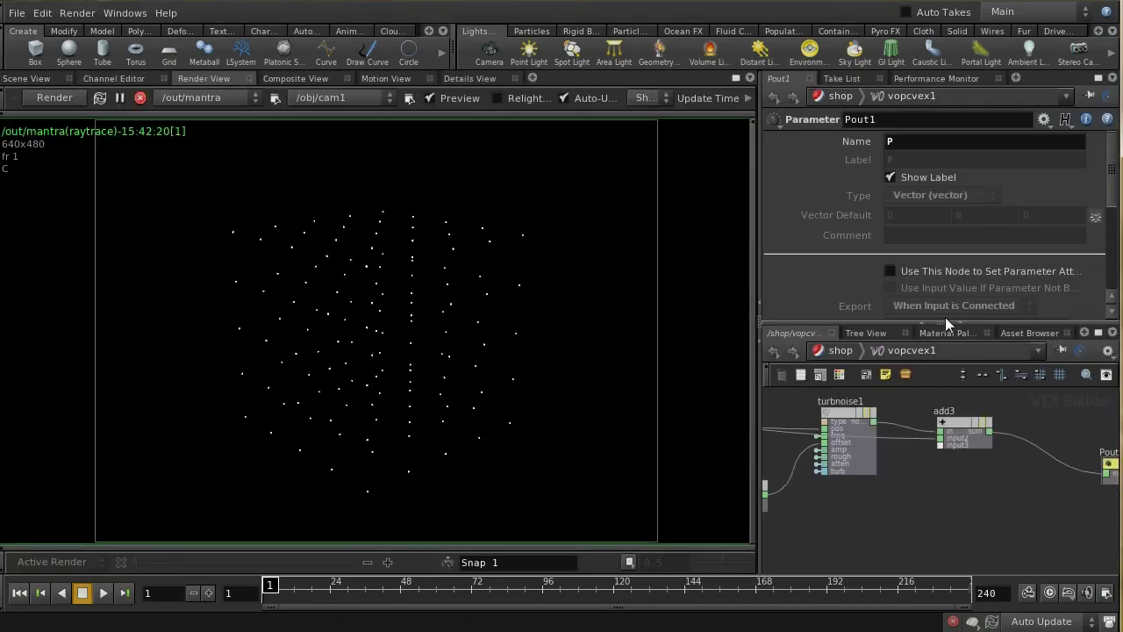
# - Return to the shop level and rename the vopcvex1 shader to point_noise
pyautogui.click(853, 352)
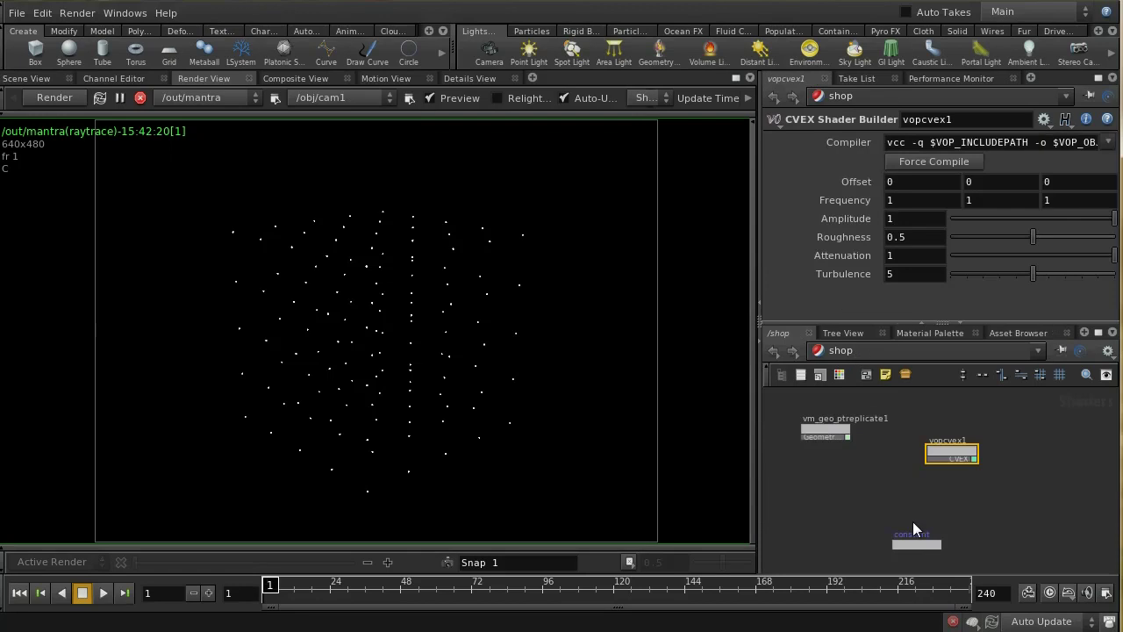
pyautogui.doubleClick(970, 120)
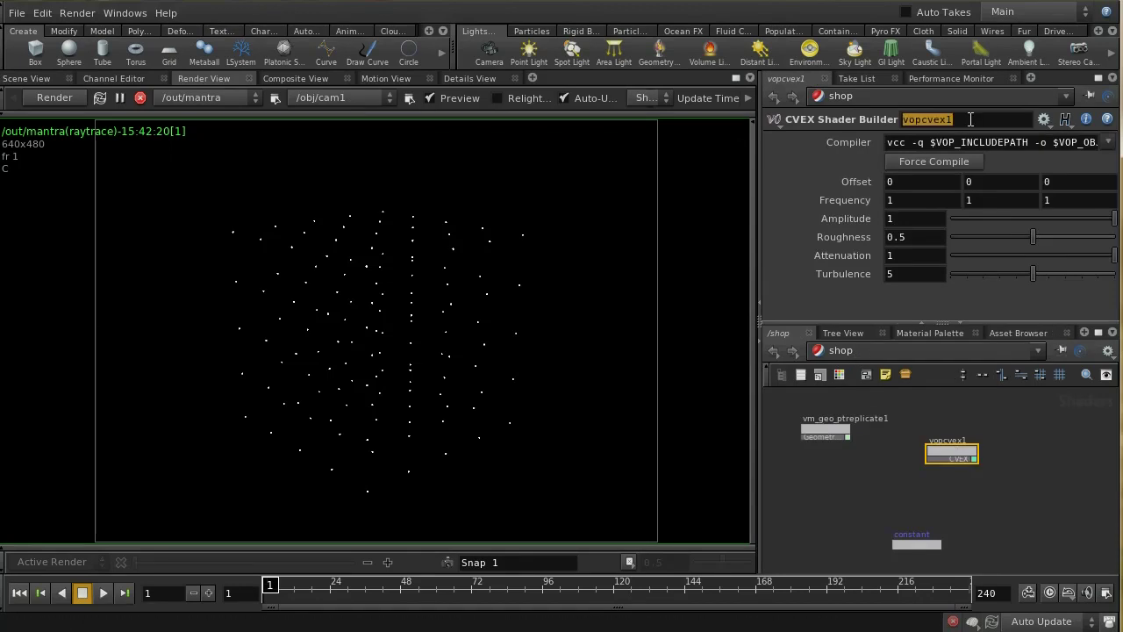
pyautogui.write('point_noise')
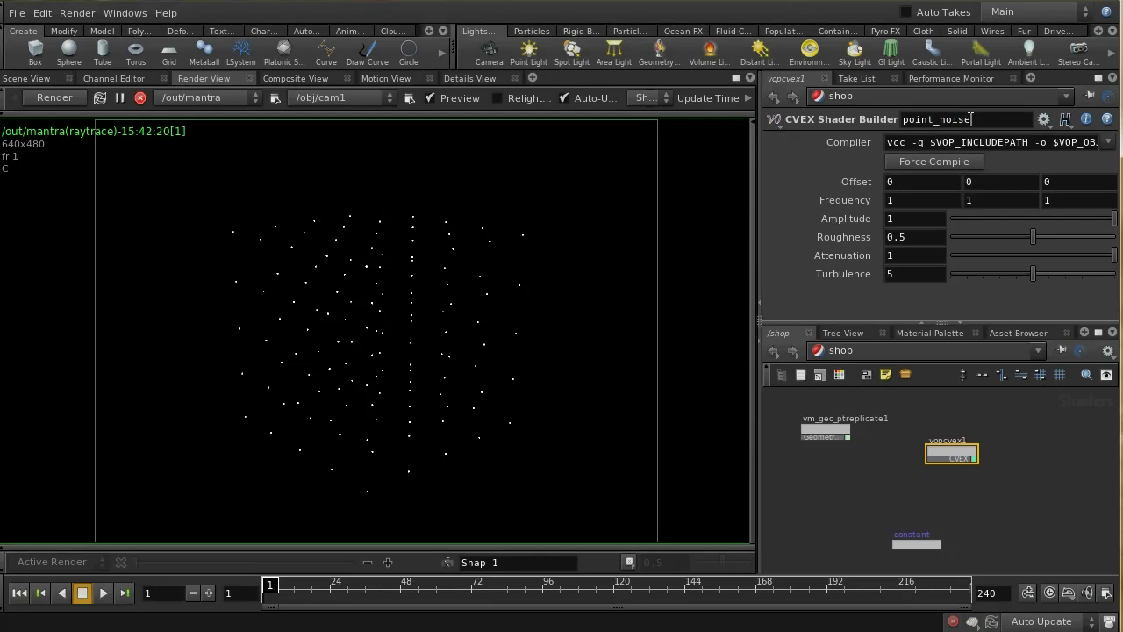
pyautogui.press('Return')
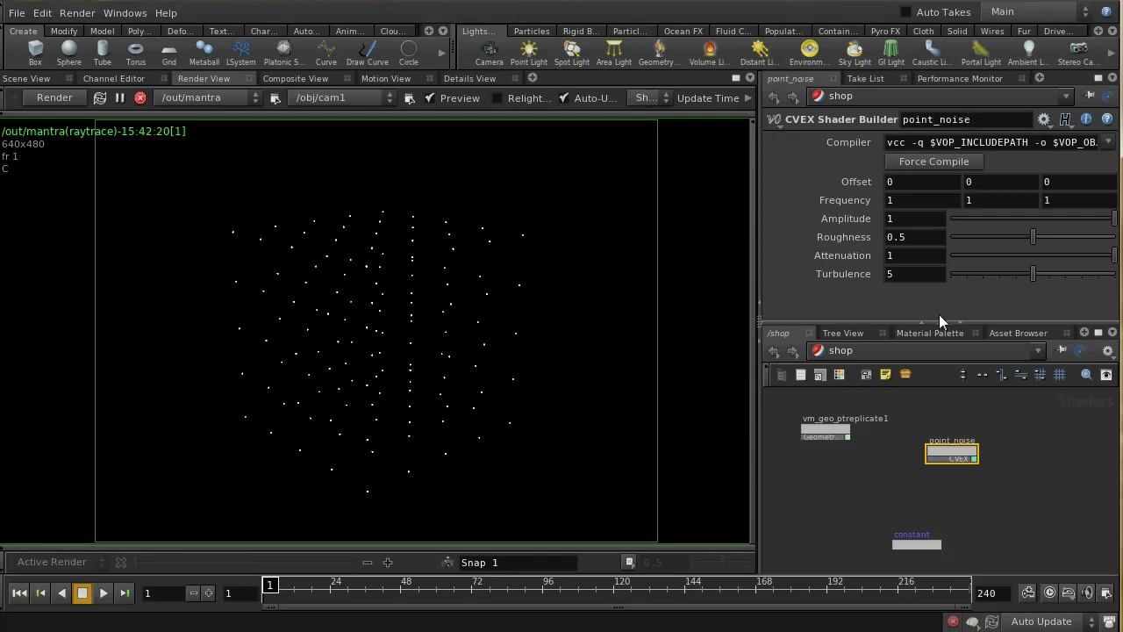
# - Assign /shop/point_noise as the CVEX Operator of vm_geo_ptreplicate1 and move the console window aside
pyautogui.click(820, 431)
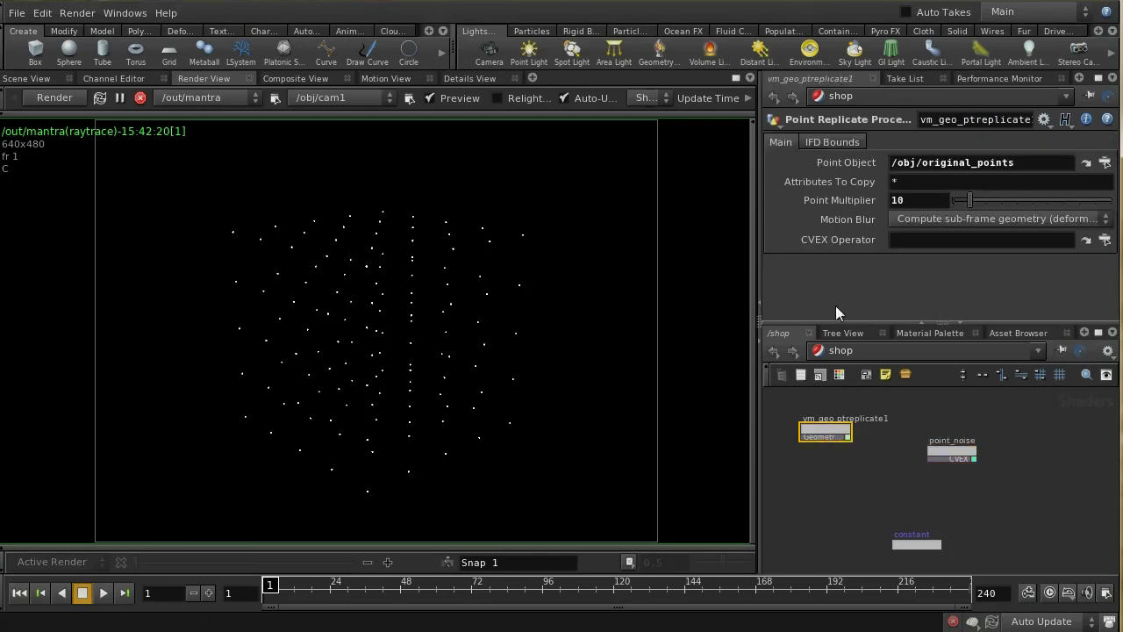
pyautogui.click(1103, 240)
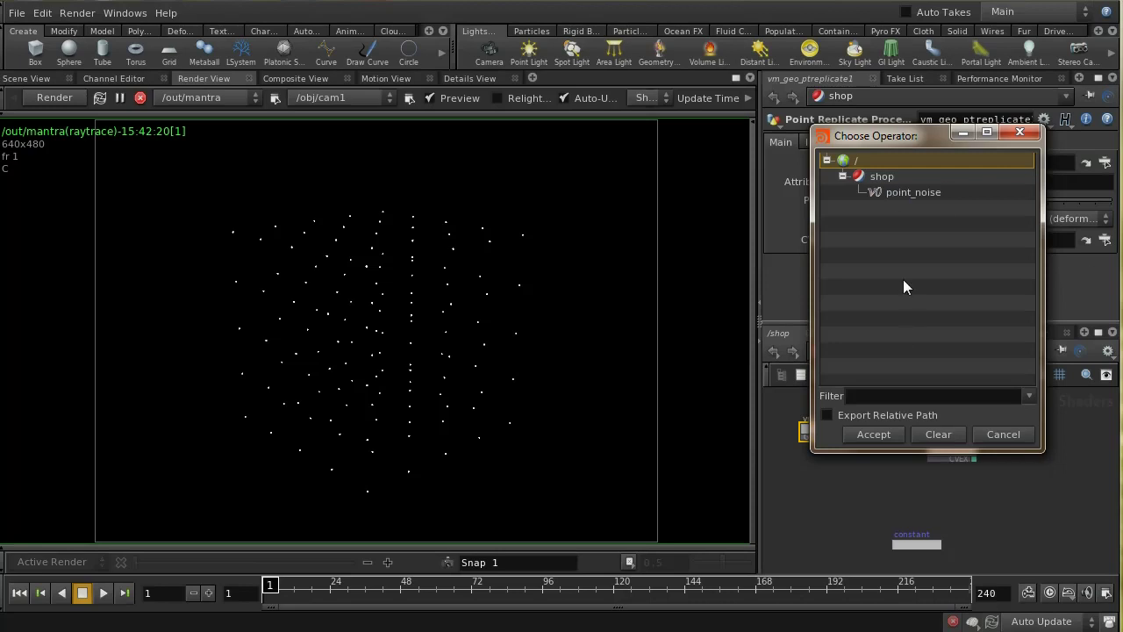
pyautogui.doubleClick(913, 192)
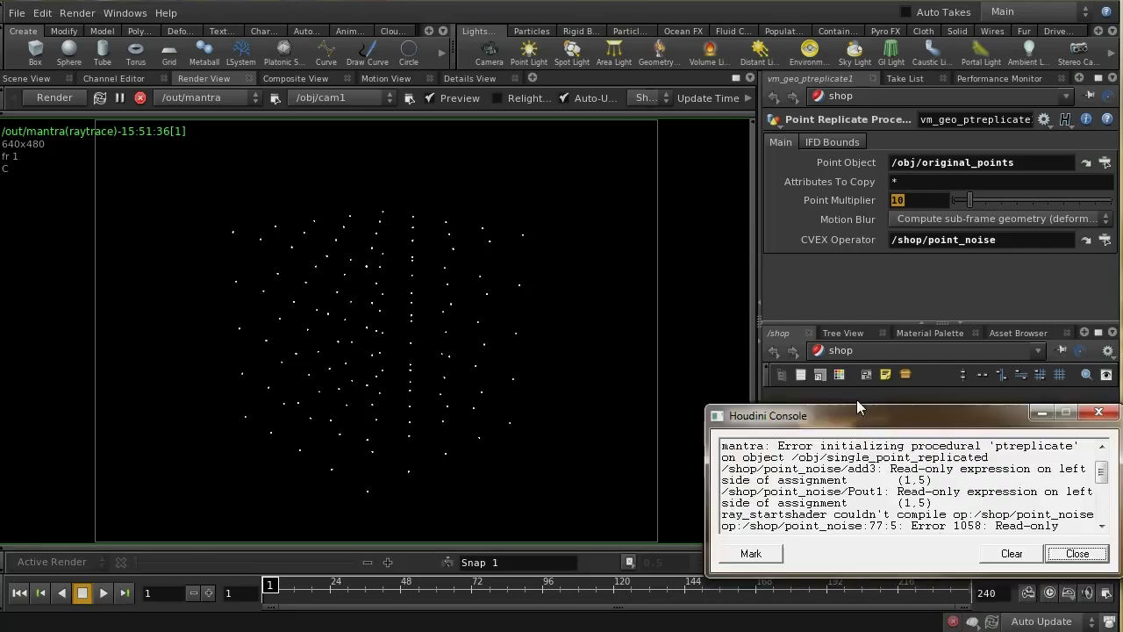
pyautogui.moveTo(900, 342); pyautogui.dragTo(760, 344)
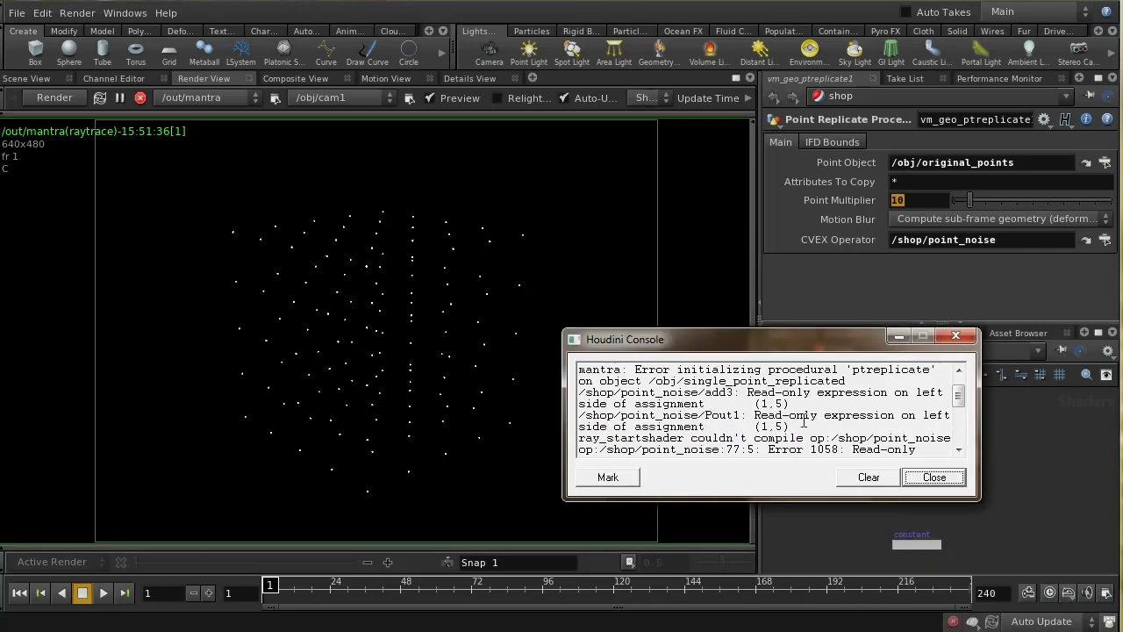
# - Dismiss the console and examine the end of the point_noise shader's generated VEX code, where P is assigned
pyautogui.click(956, 336)
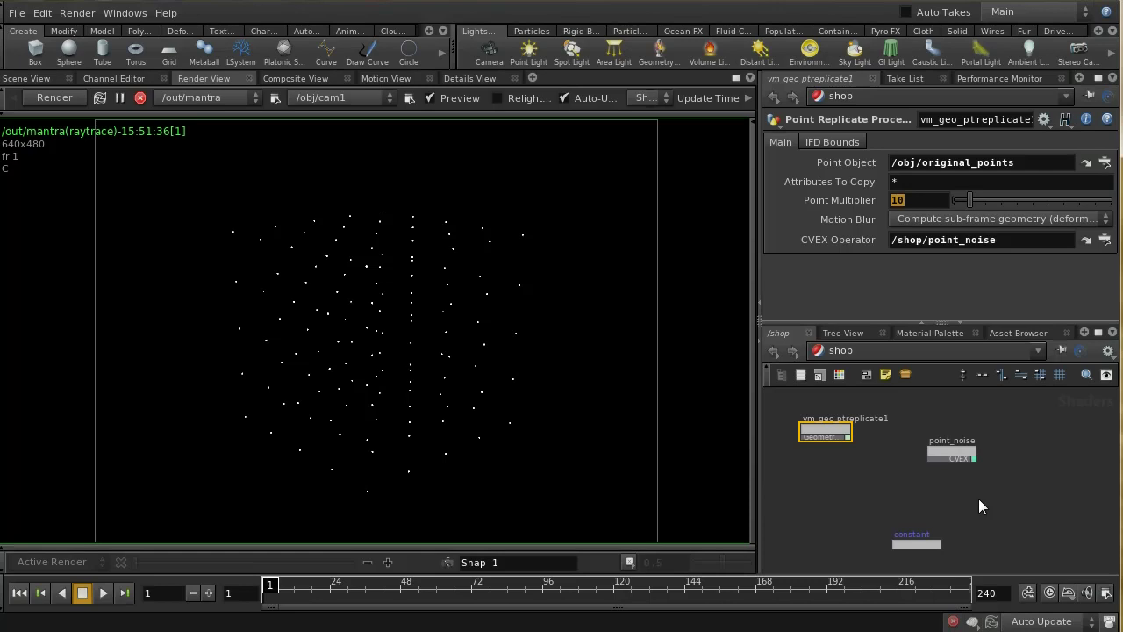
pyautogui.click(958, 455)
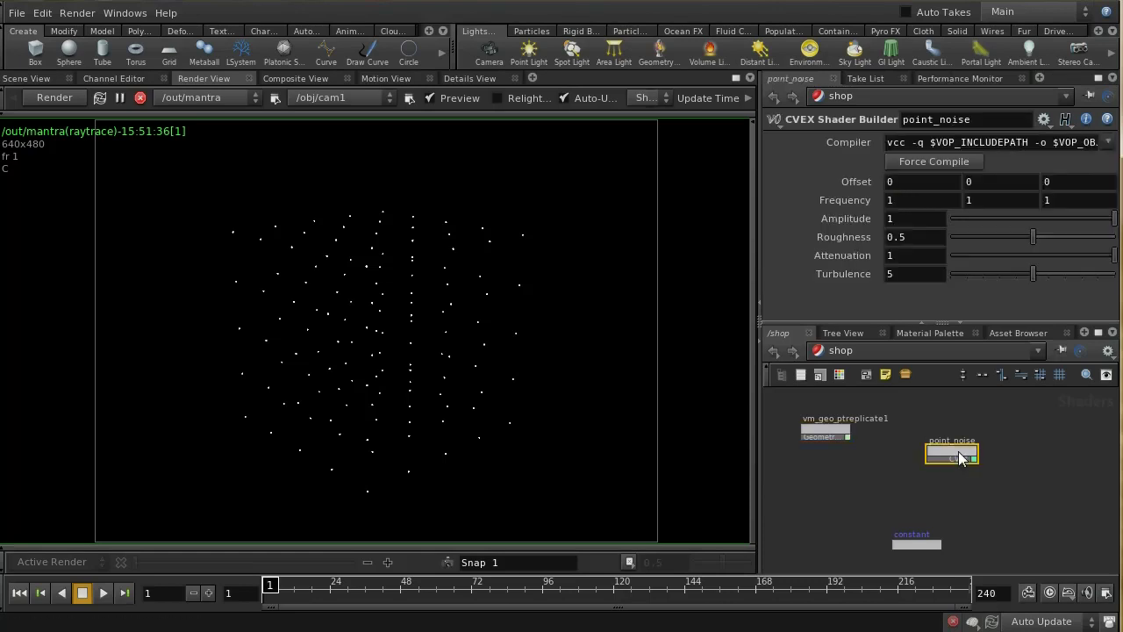
pyautogui.rightClick(959, 455)
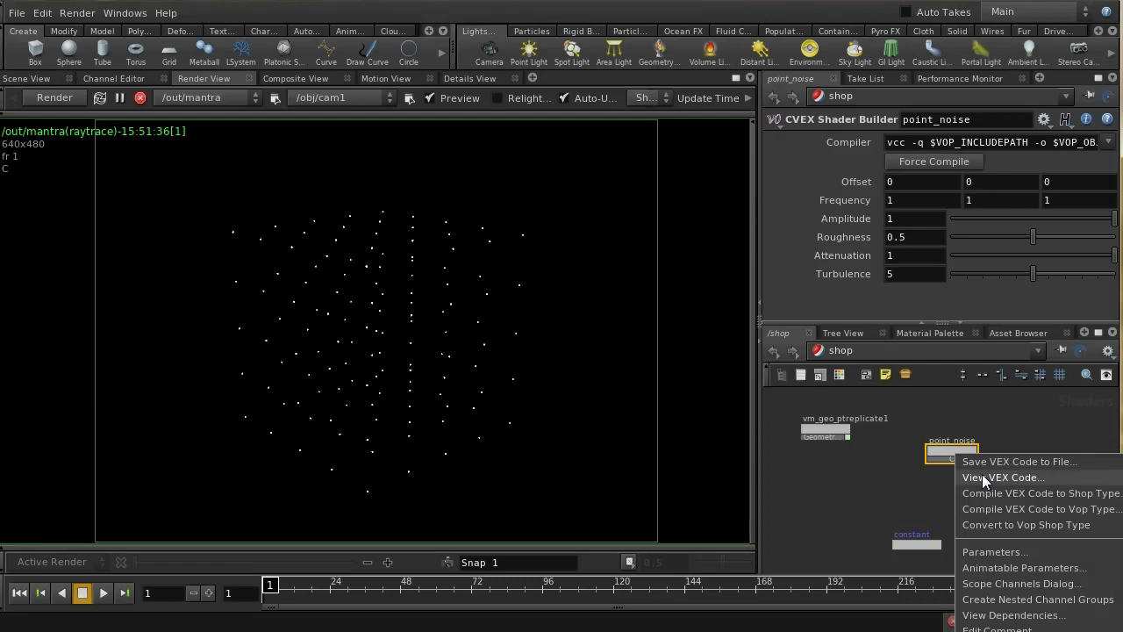
pyautogui.click(982, 474)
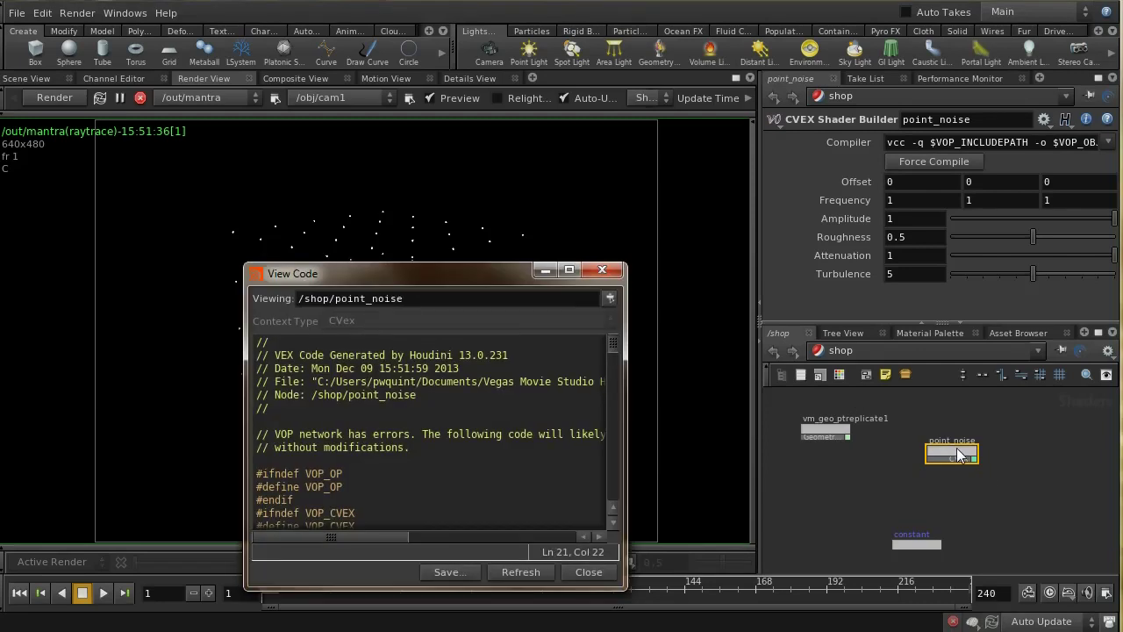
pyautogui.moveTo(413, 276); pyautogui.dragTo(357, 142)
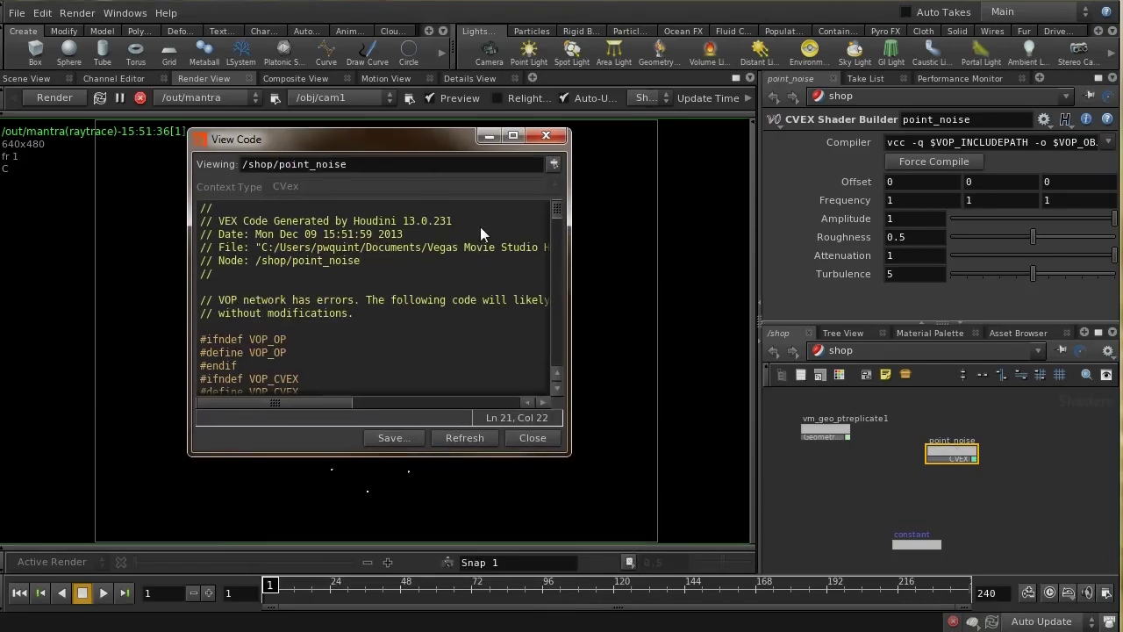
pyautogui.moveTo(553, 210); pyautogui.dragTo(569, 357)
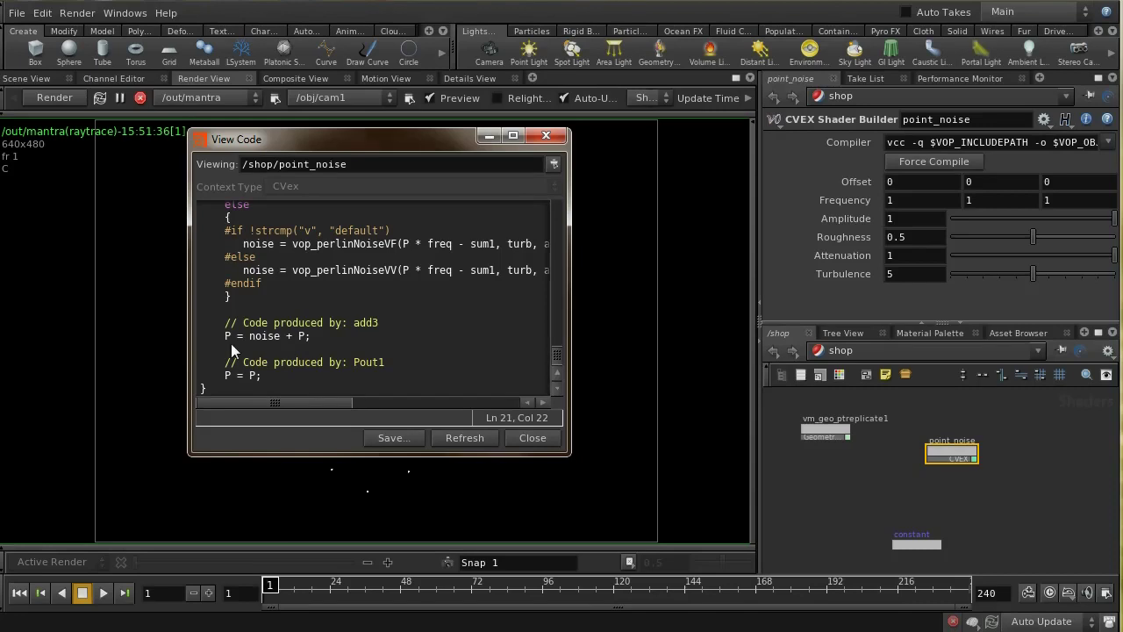
pyautogui.click(546, 135)
# - Inside the point_noise network, move the Pout parameter node away and add a Null node between Pout and turbnoise1
pyautogui.doubleClick(963, 453)
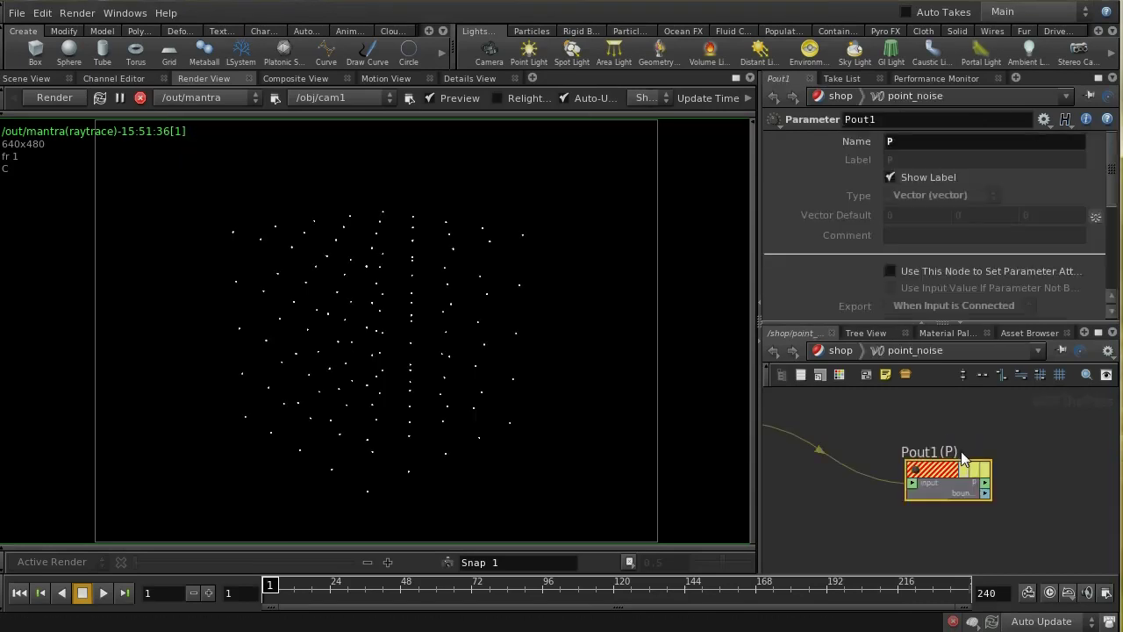
pyautogui.click(1096, 334)
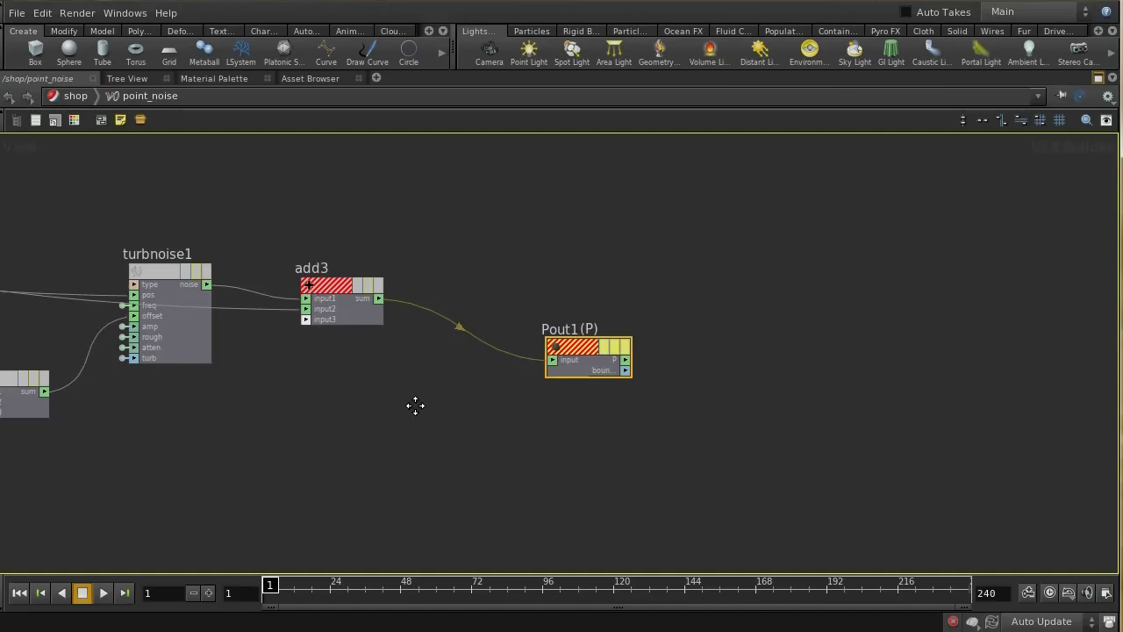
pyautogui.moveTo(339, 319); pyautogui.dragTo(295, 351, button='middle')
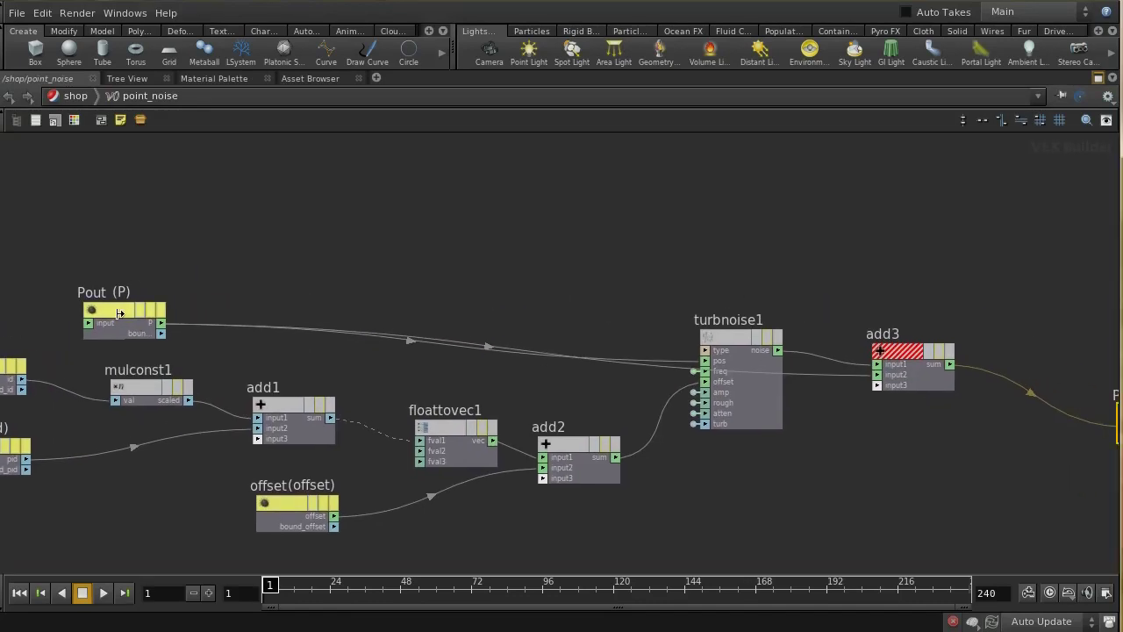
pyautogui.moveTo(121, 314); pyautogui.dragTo(79, 229)
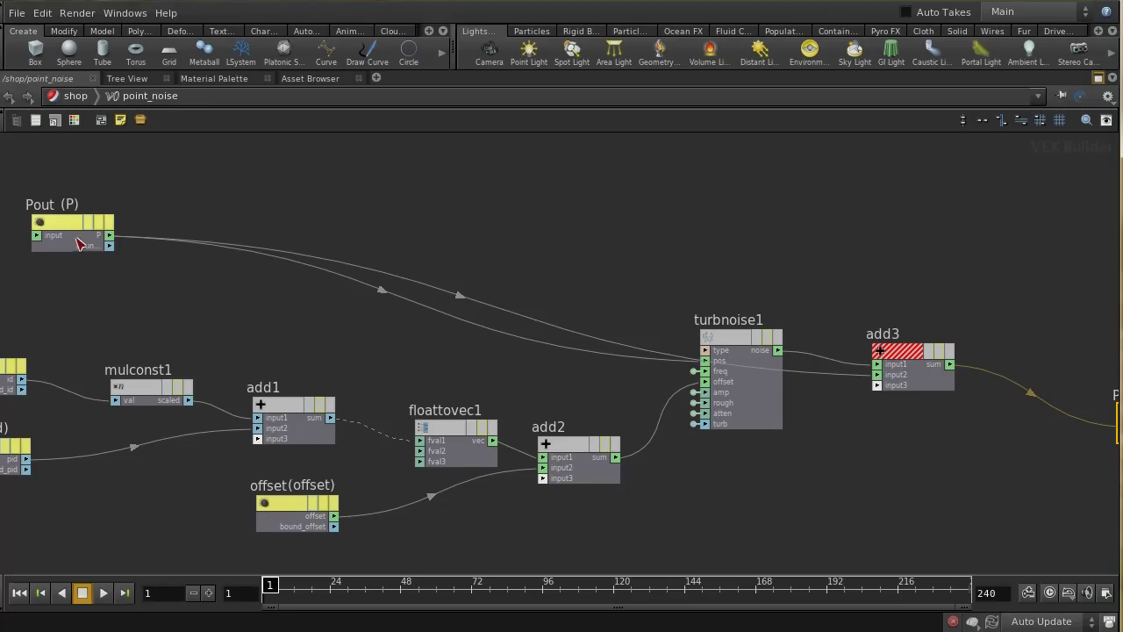
pyautogui.press('Tab')
pyautogui.write('null')
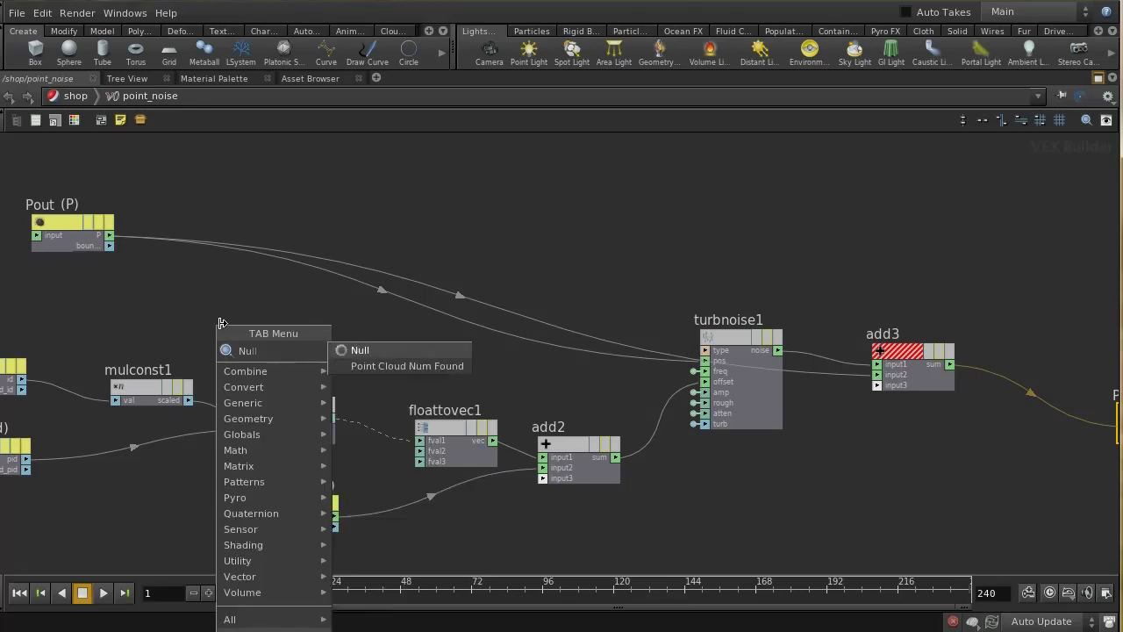
pyautogui.click(360, 353)
pyautogui.click(241, 294)
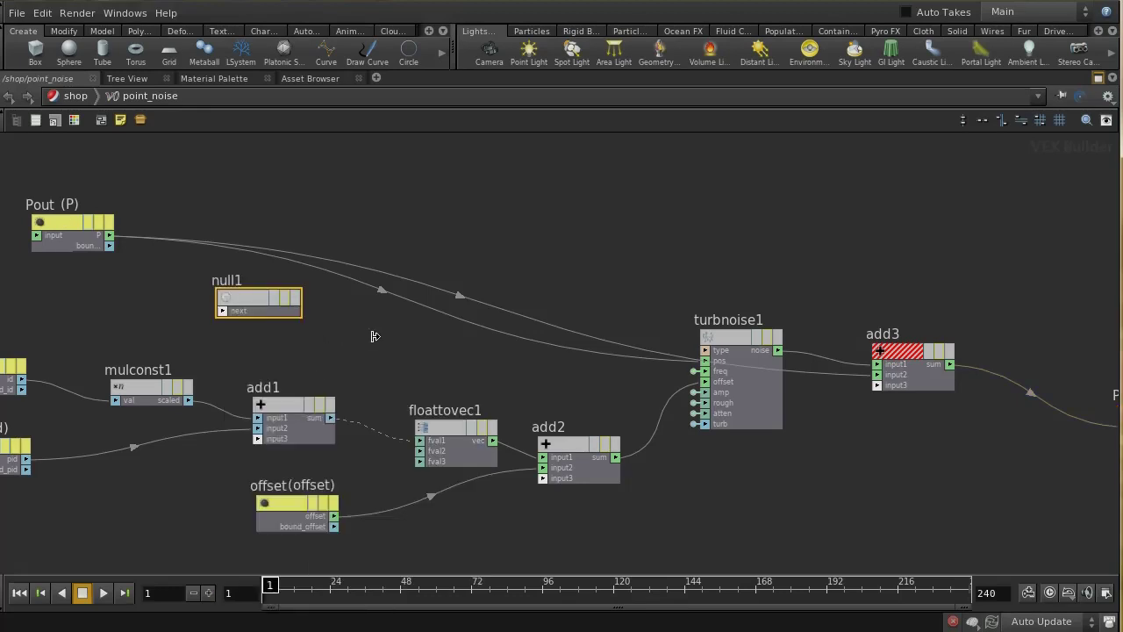
# - Connect Pout's P output to null1 and wire null1's P output into the pos input of turbnoise1
pyautogui.click(108, 236)
pyautogui.moveTo(228, 316); pyautogui.dragTo(112, 242)
pyautogui.click(110, 235)
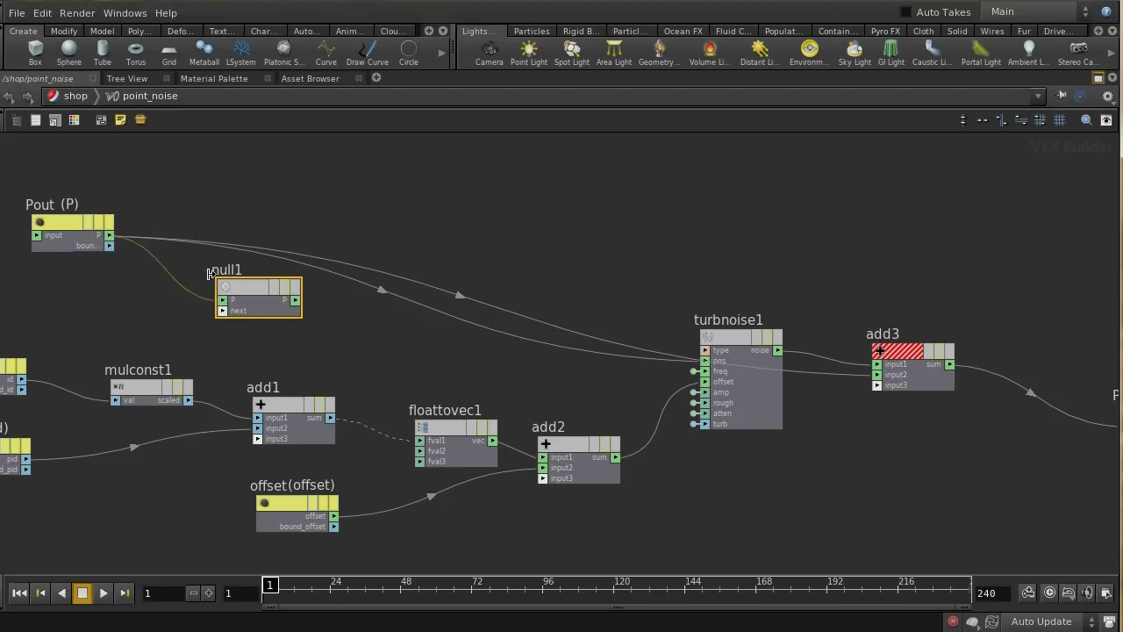
pyautogui.click(297, 303)
pyautogui.click(704, 360)
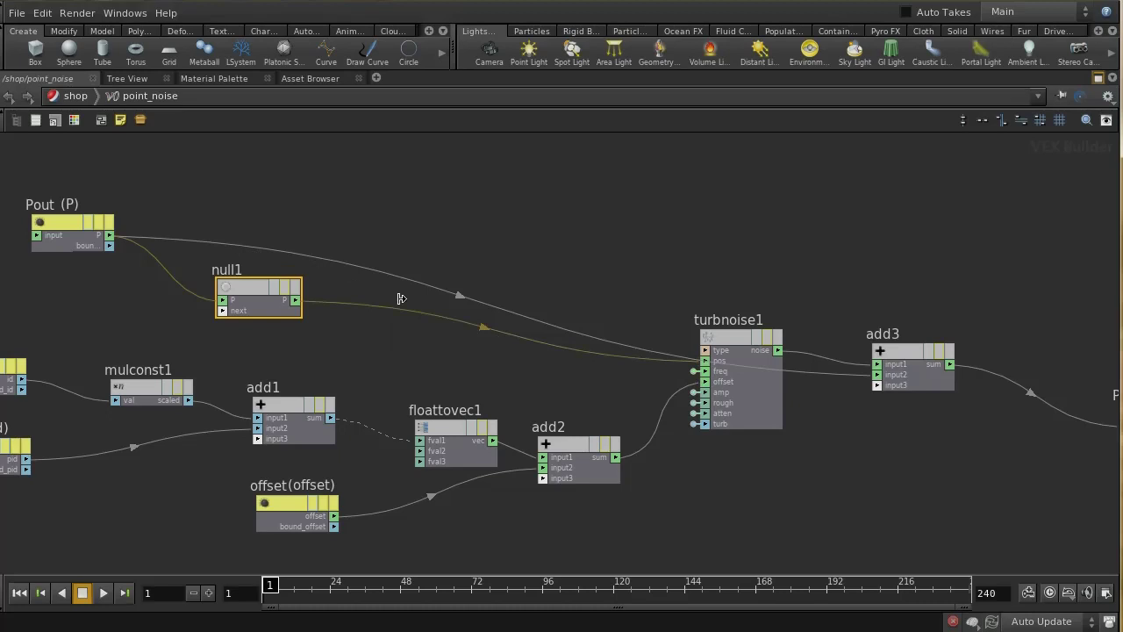
# - Wire null1's output into add3's input1, move add3 above turbnoise1, and connect the noise output to add3's input2
pyautogui.click(296, 301)
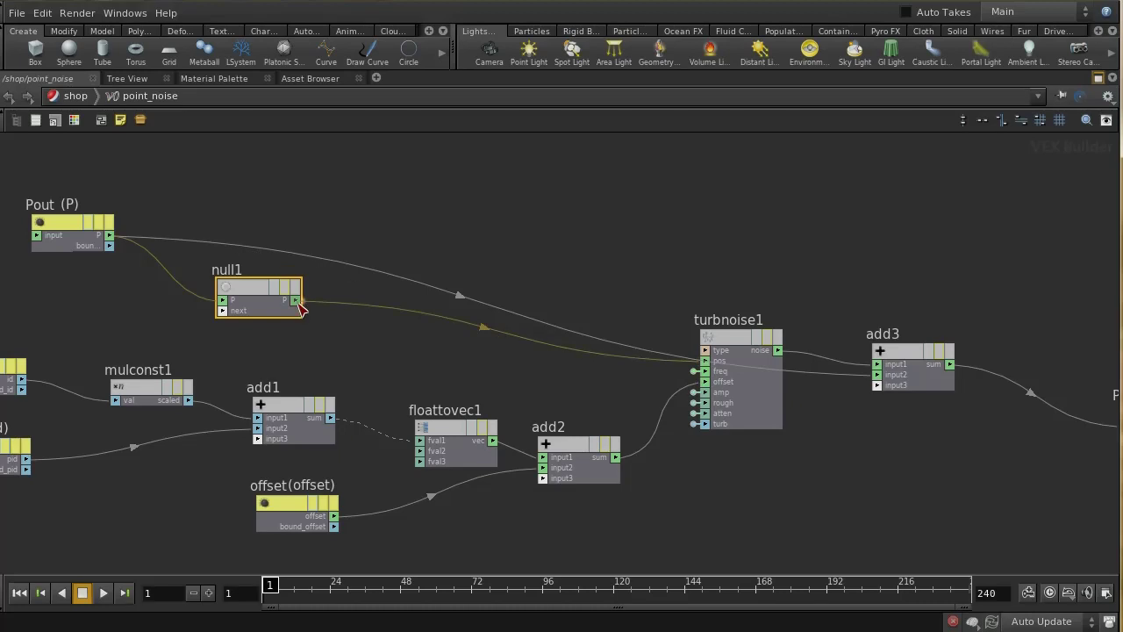
pyautogui.click(880, 364)
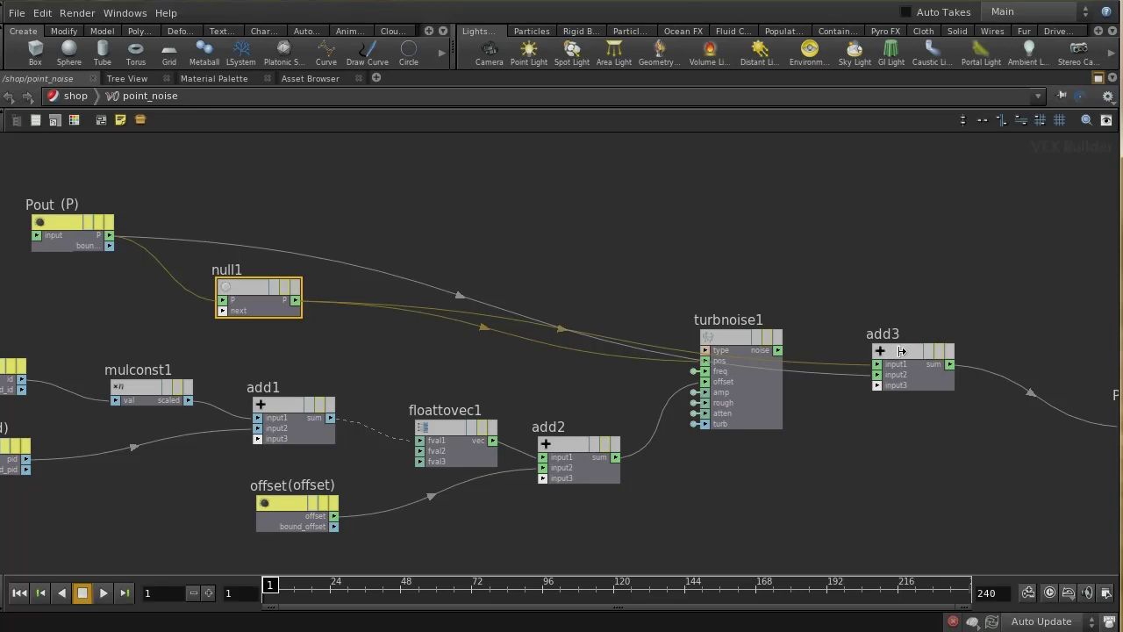
pyautogui.moveTo(901, 351); pyautogui.dragTo(911, 421)
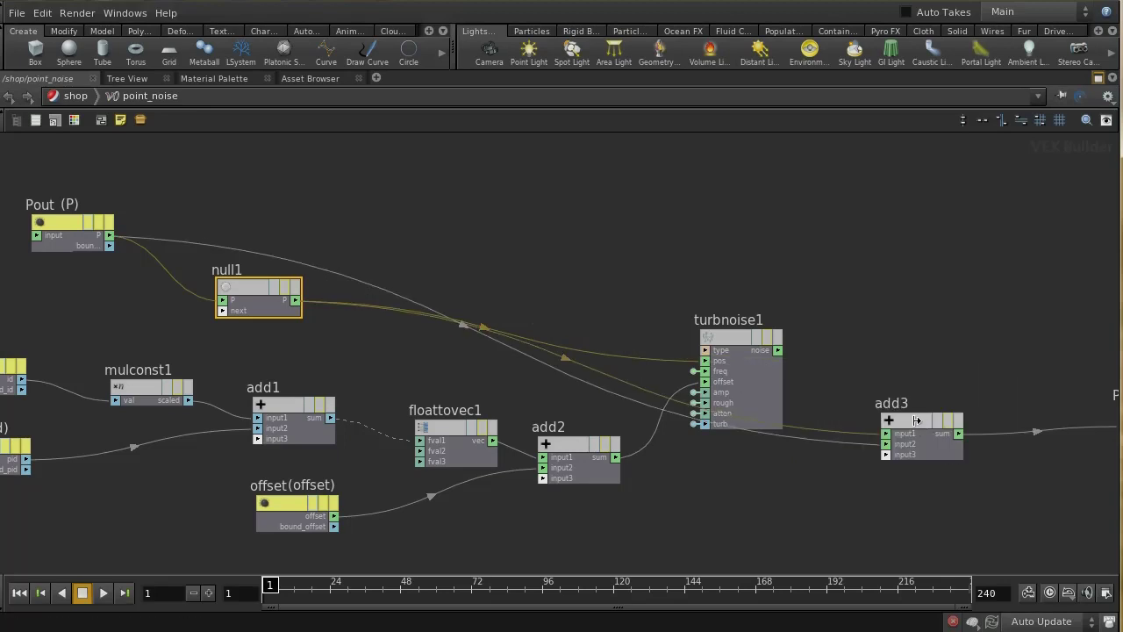
pyautogui.moveTo(904, 426); pyautogui.dragTo(930, 257)
pyautogui.moveTo(778, 350); pyautogui.dragTo(924, 273)
pyautogui.moveTo(930, 402); pyautogui.dragTo(930, 430, button='middle')
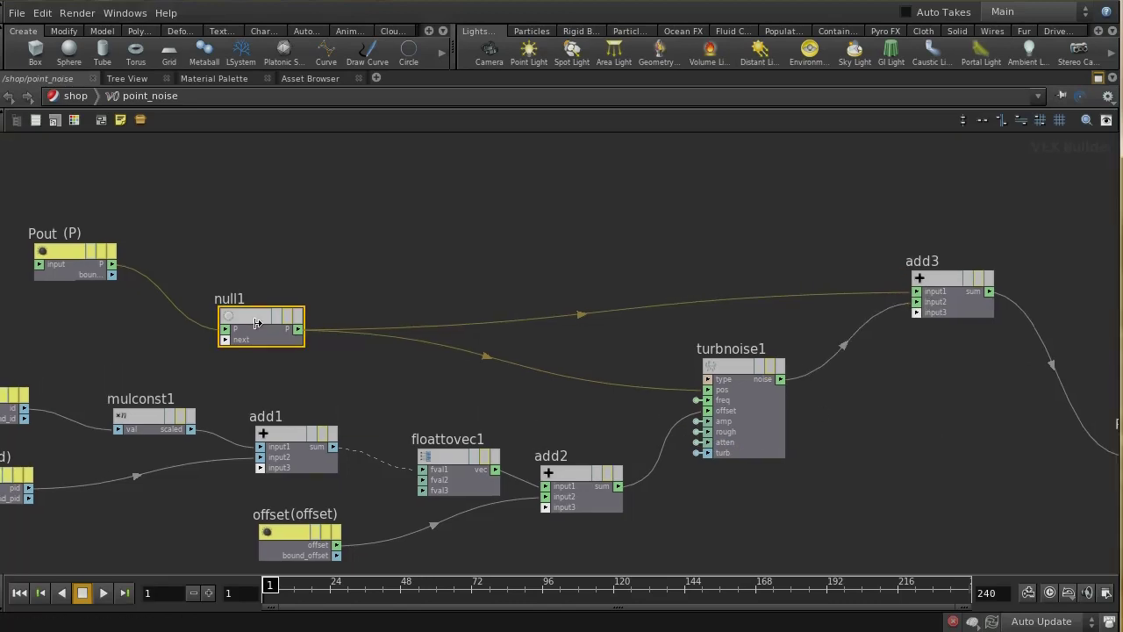
# - Set the Output 1 Name of null1 to Ptemp
pyautogui.press('p')
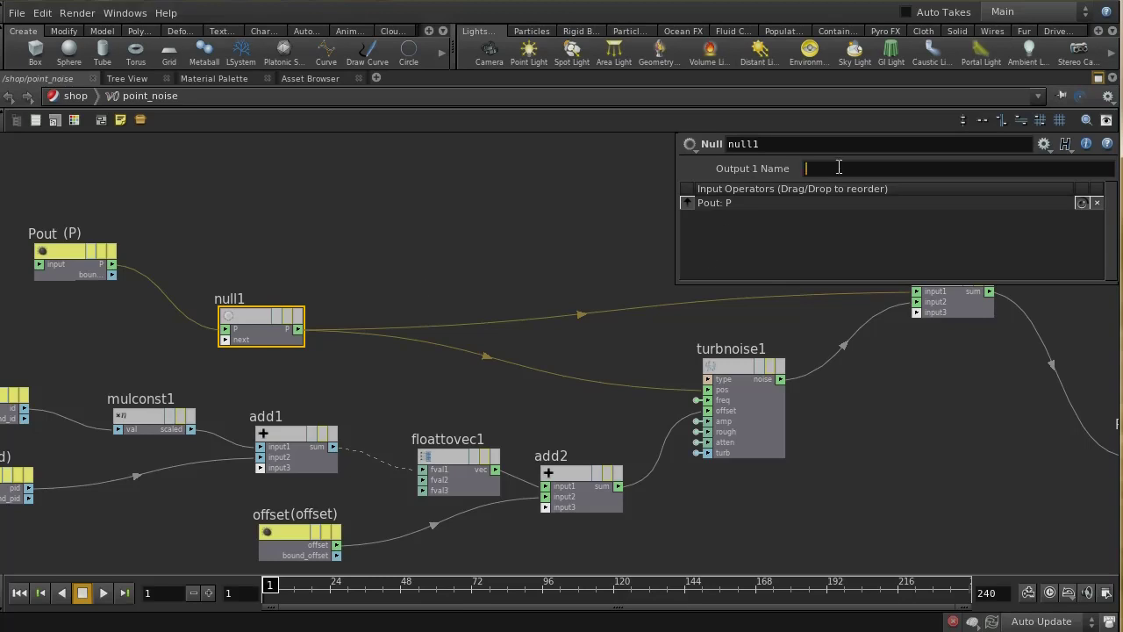
pyautogui.write('Ptemp')
pyautogui.press('Return')
pyautogui.press('p')
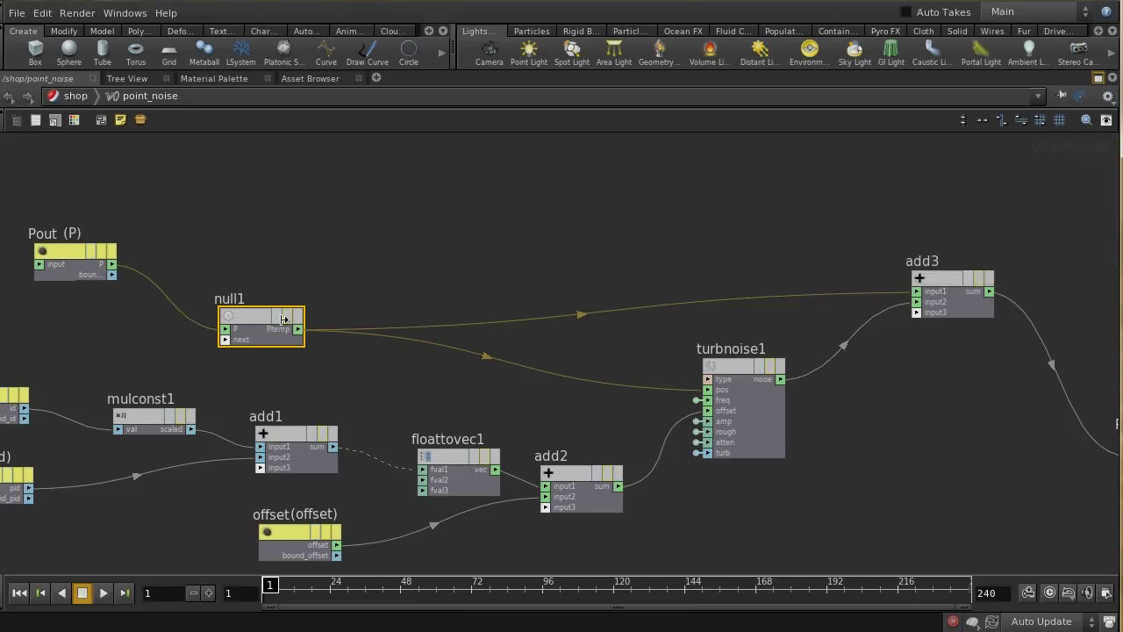
# - View the VEX code again and check how the add3 and Pout1 lines use Ptemp
pyautogui.rightClick(258, 314)
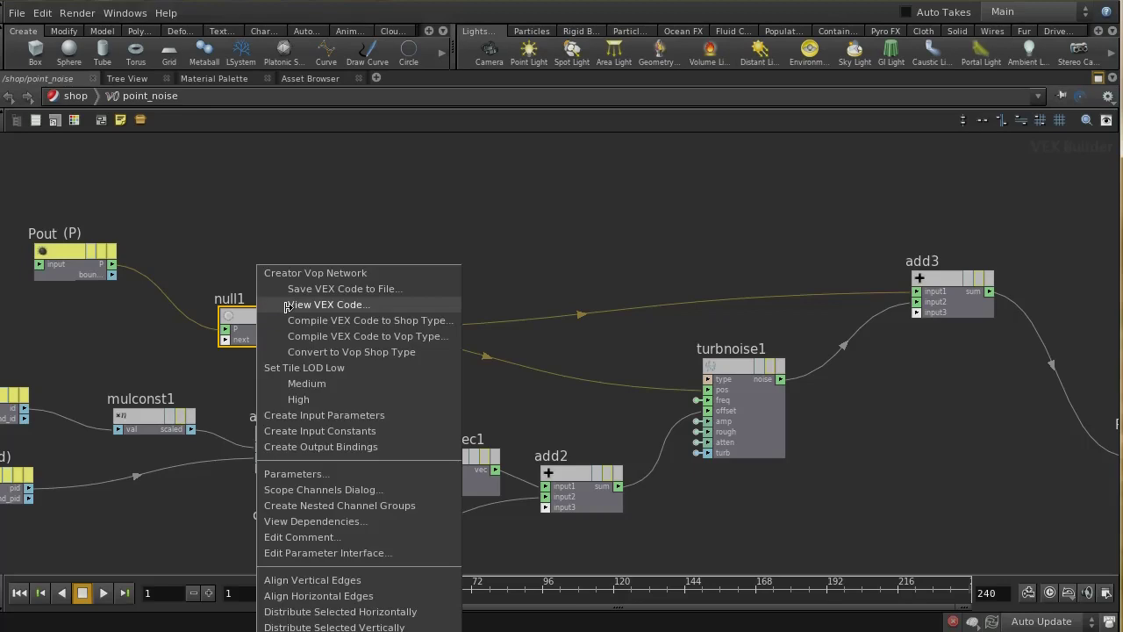
pyautogui.click(290, 303)
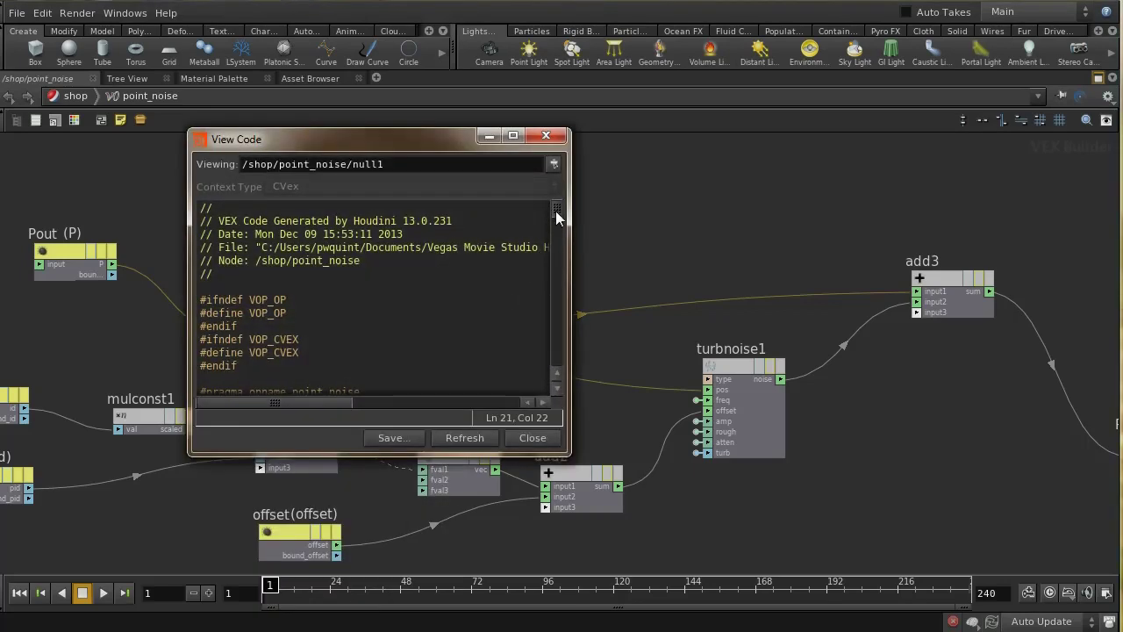
pyautogui.moveTo(555, 210); pyautogui.dragTo(579, 364)
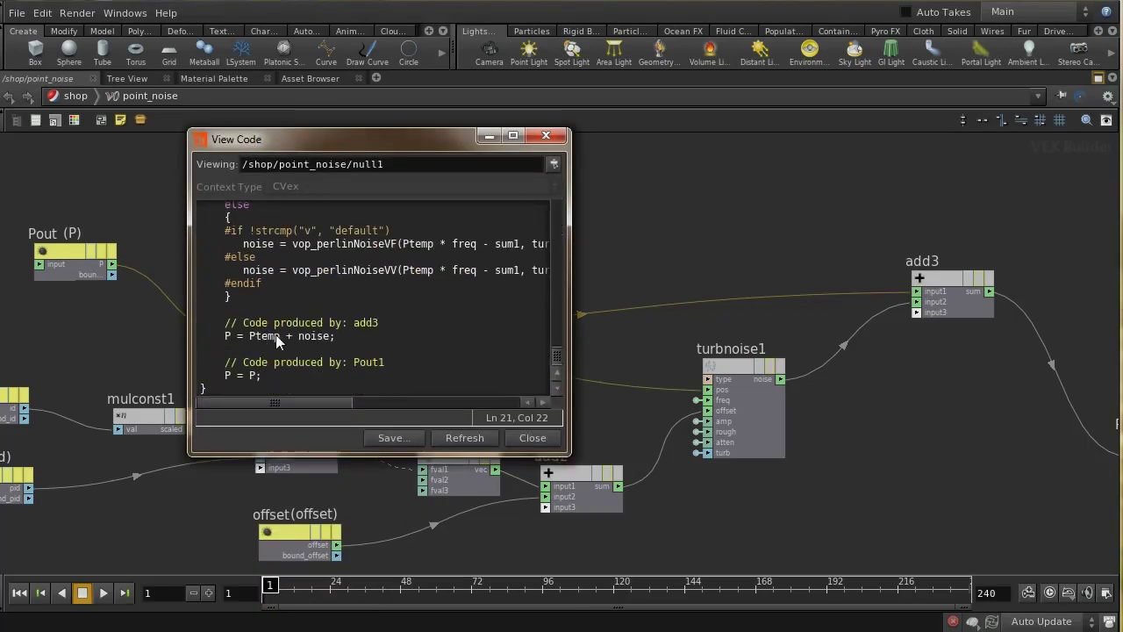
pyautogui.click(546, 135)
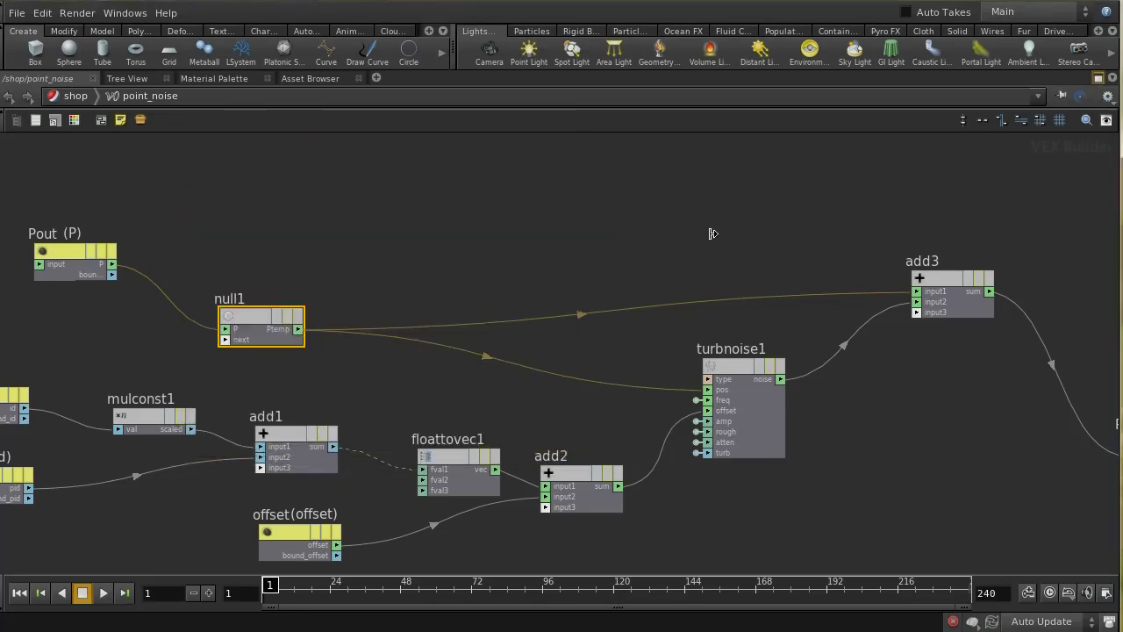
# - Return to the shop level in the normal pane layout, clear the console messages, and re-render the Mantra view
pyautogui.click(1099, 79)
pyautogui.click(856, 350)
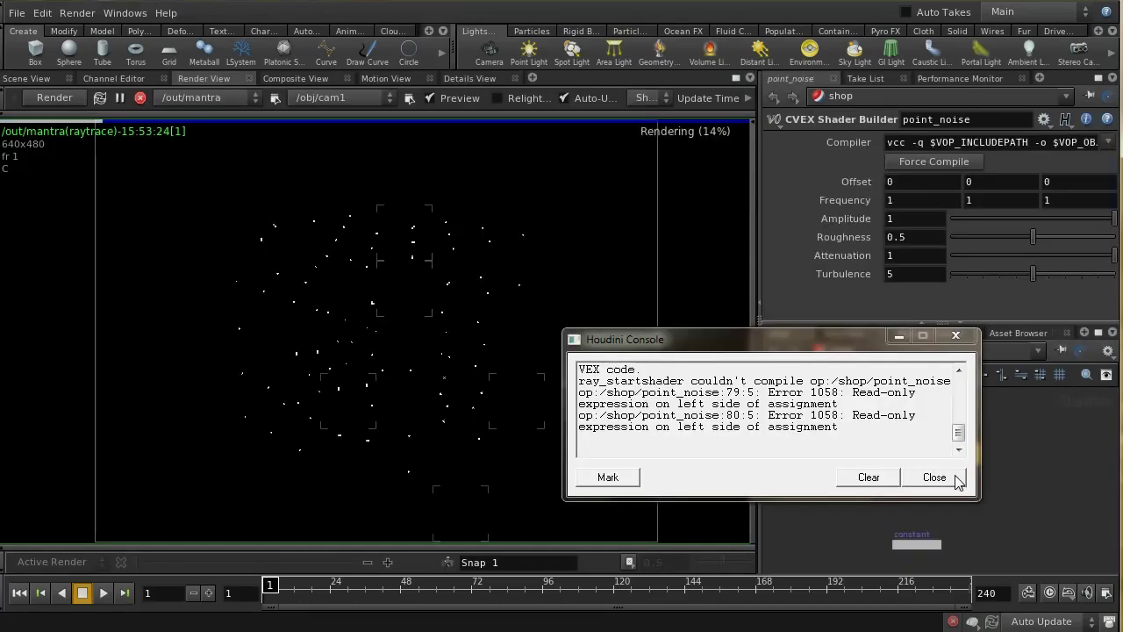
pyautogui.click(868, 476)
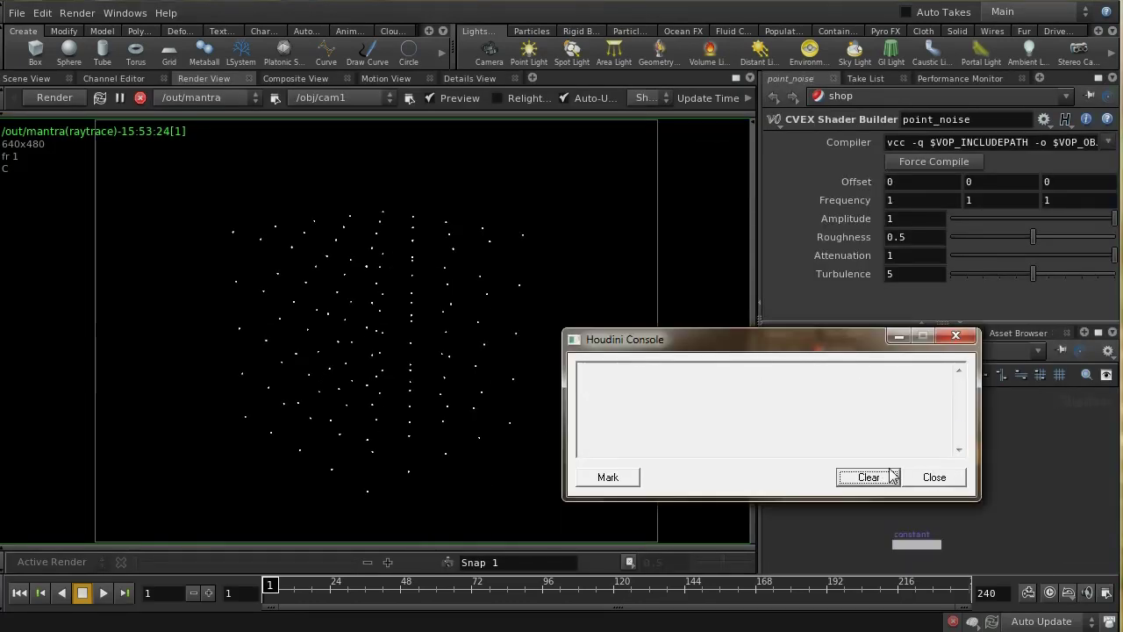
pyautogui.click(69, 93)
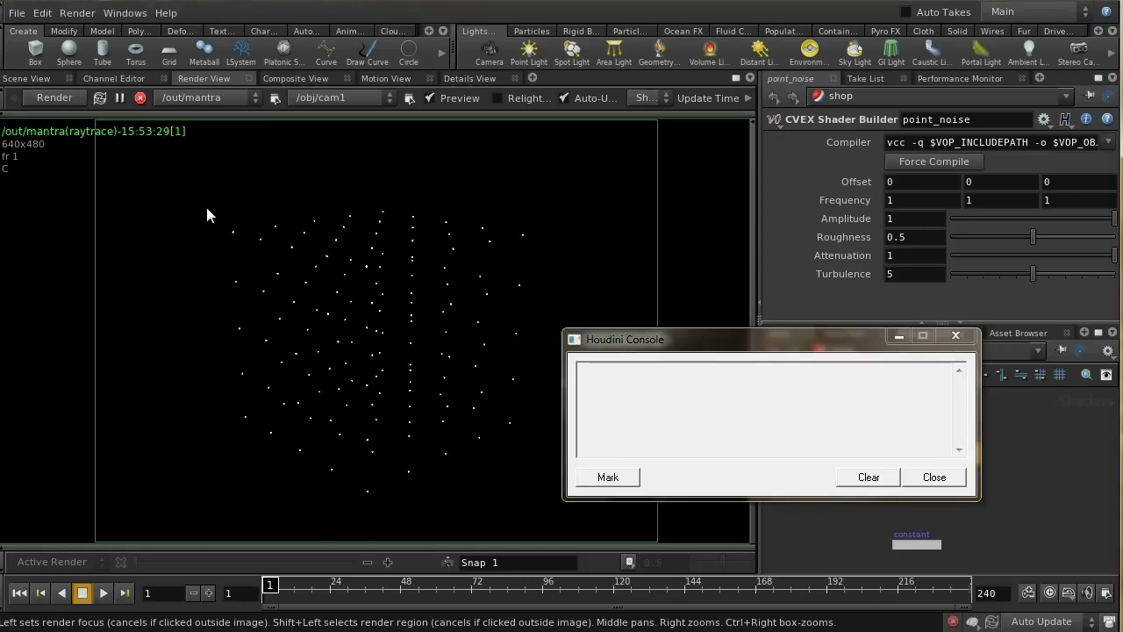
pyautogui.click(936, 477)
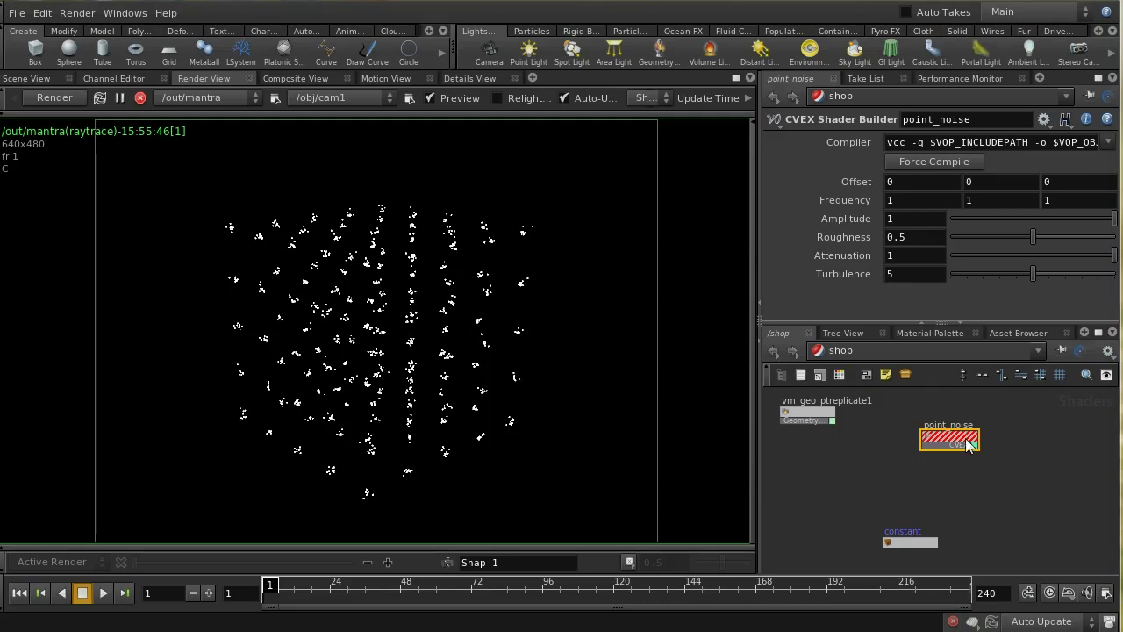
# - Force-compile the point_noise shader and inspect the add3 to Pout1 connection inside its network
pyautogui.moveTo(969, 445); pyautogui.dragTo(939, 474)
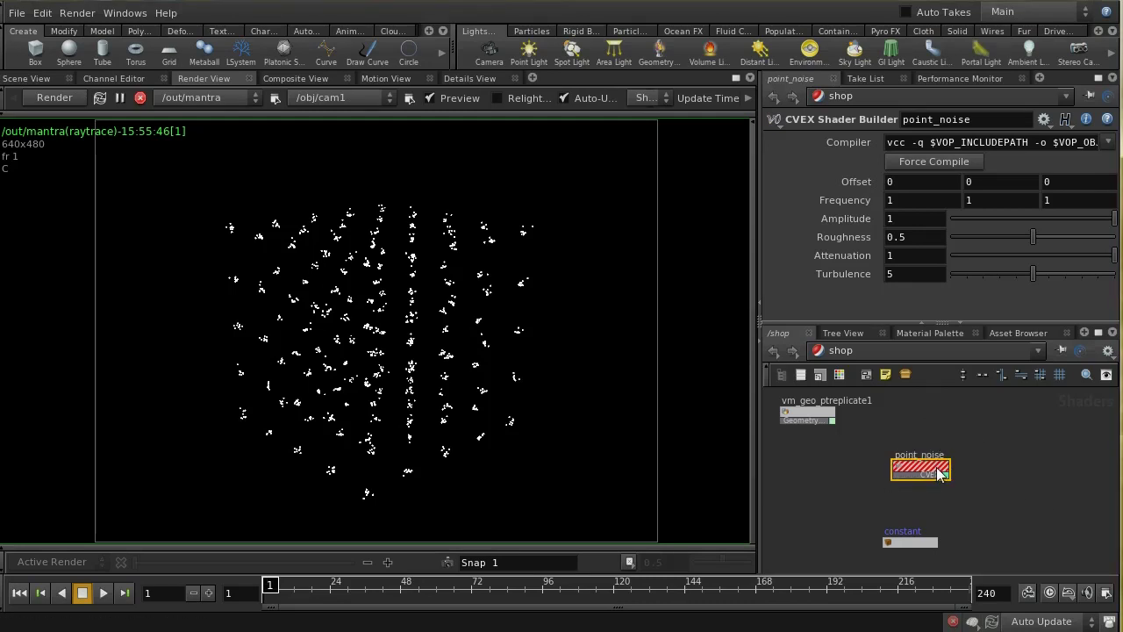
pyautogui.click(925, 159)
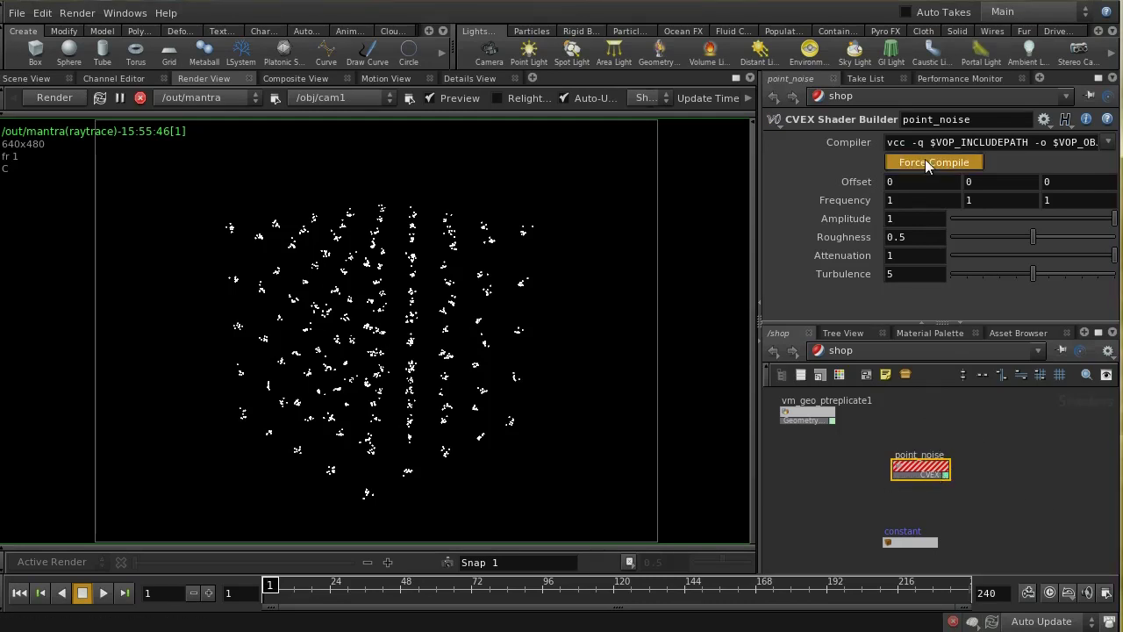
pyautogui.doubleClick(919, 469)
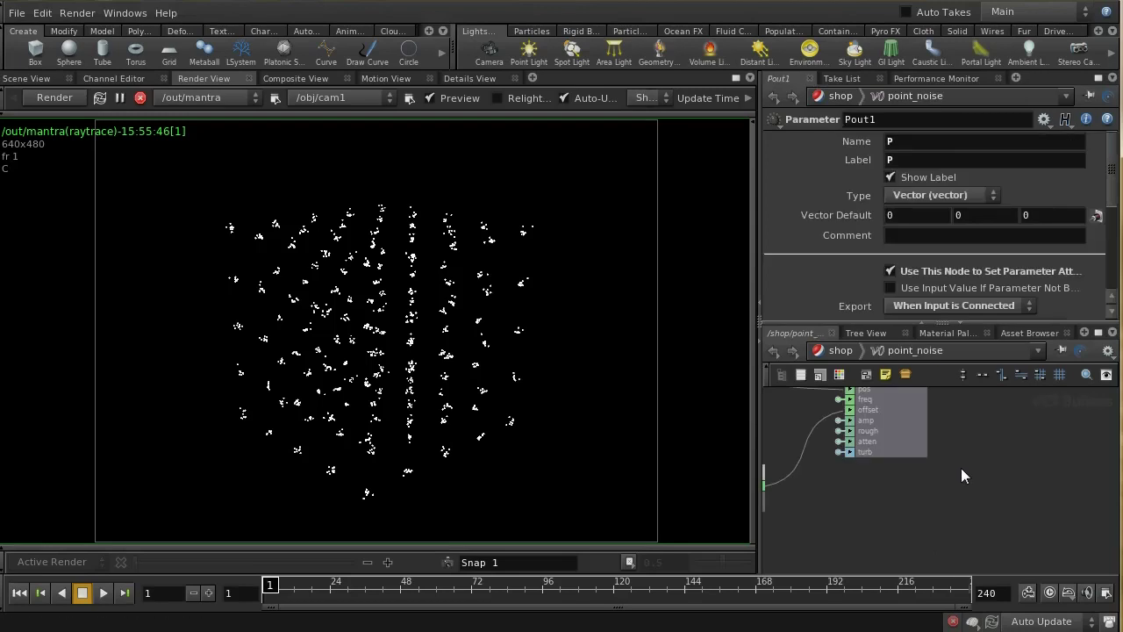
pyautogui.moveTo(960, 467); pyautogui.dragTo(1004, 522, button='middle')
pyautogui.moveTo(837, 444); pyautogui.dragTo(842, 493, button='middle')
pyautogui.scroll(-3, 861, 457)
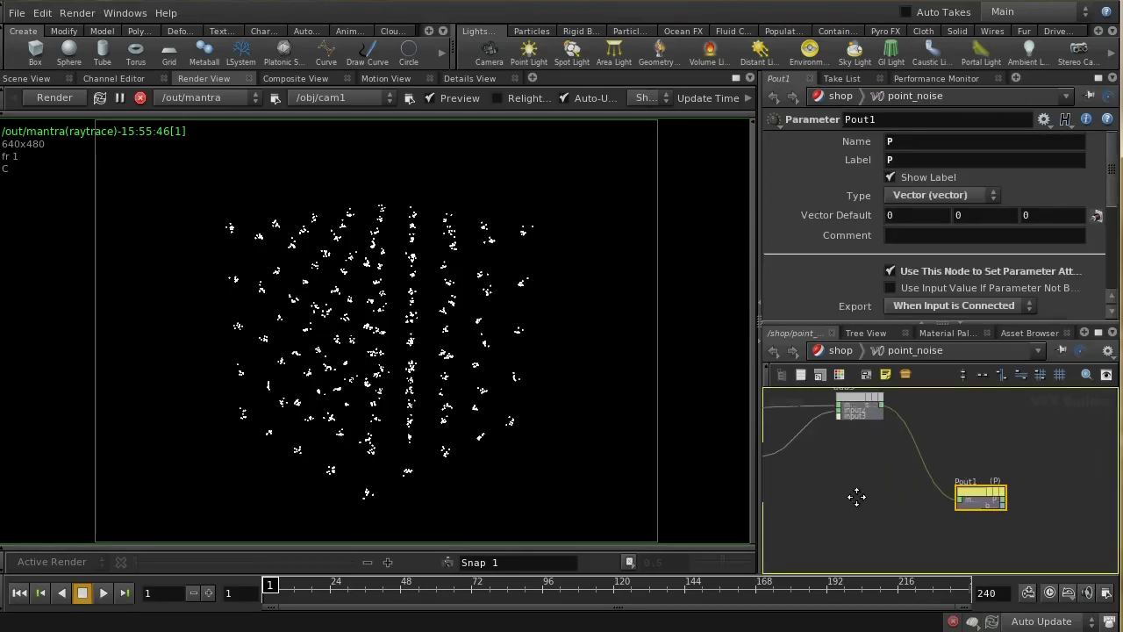
# - Return to the shop level and set the point_noise shader's Amplitude to 9
pyautogui.click(829, 350)
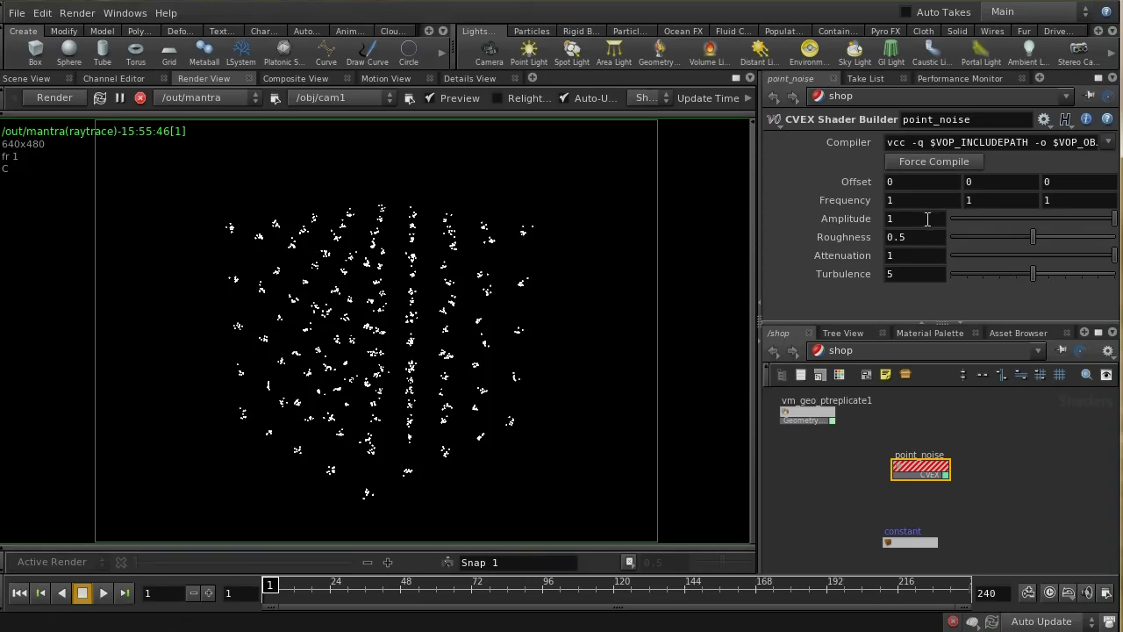
pyautogui.moveTo(923, 218); pyautogui.dragTo(1002, 195, button='middle')
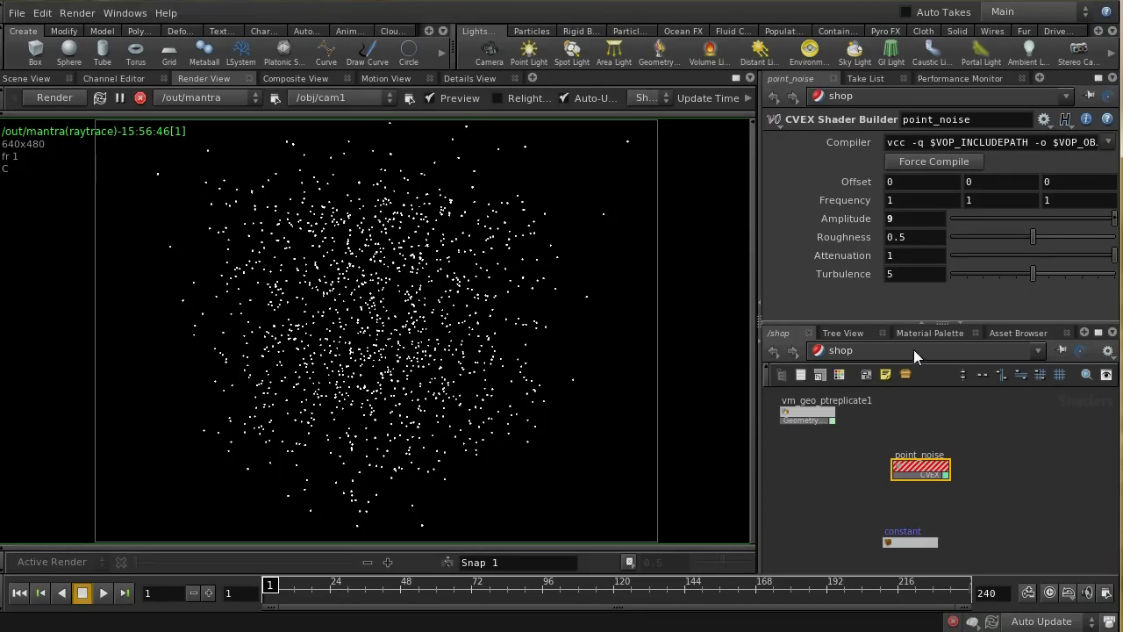
# - Switch the network editor to the out network containing the mantra render node
pyautogui.click(913, 349)
pyautogui.click(953, 423)
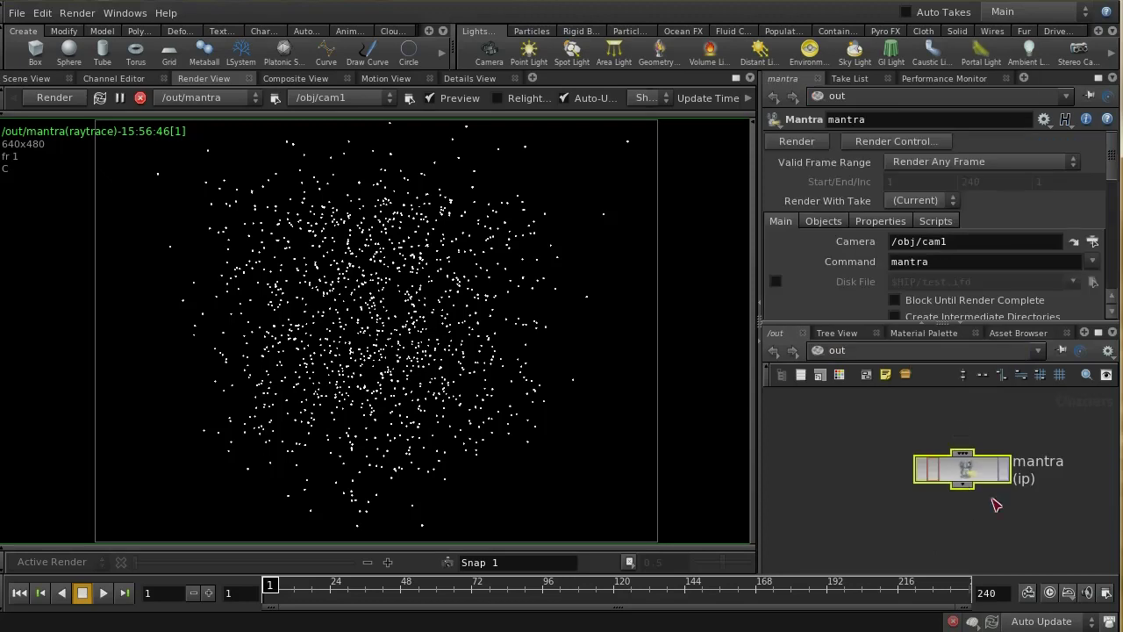
pyautogui.click(1009, 473)
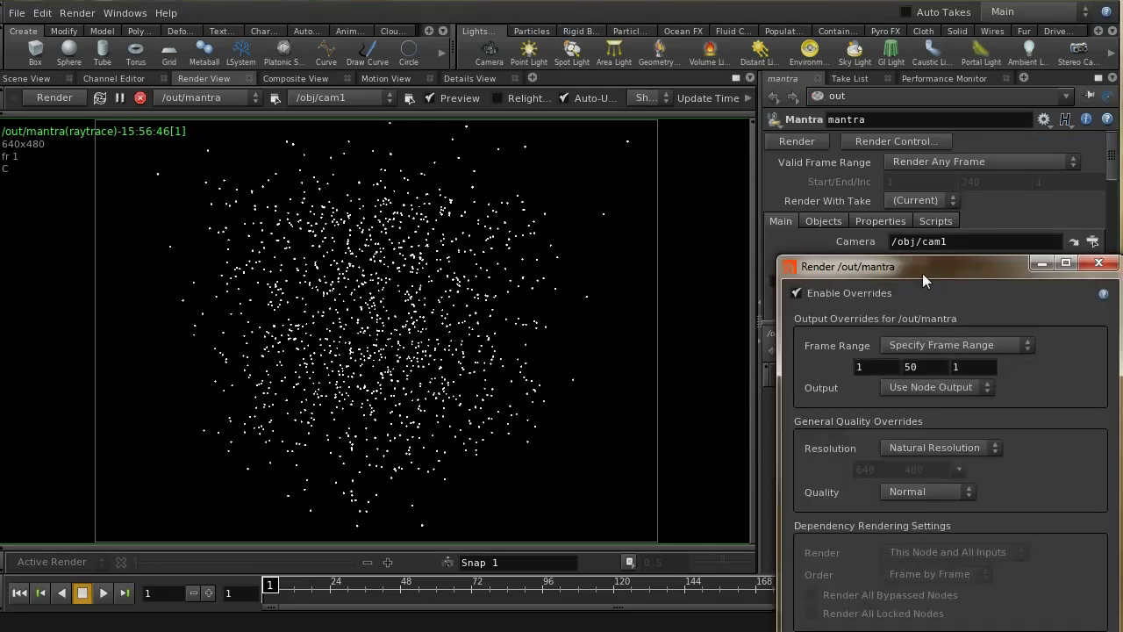
pyautogui.moveTo(922, 273); pyautogui.dragTo(751, 106)
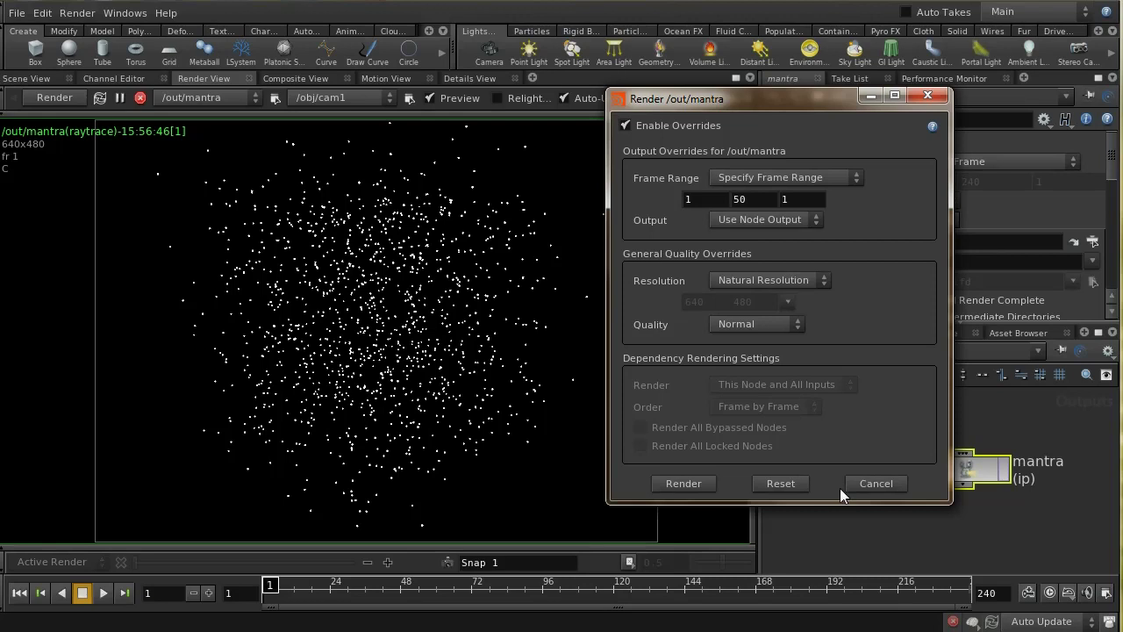
pyautogui.click(877, 485)
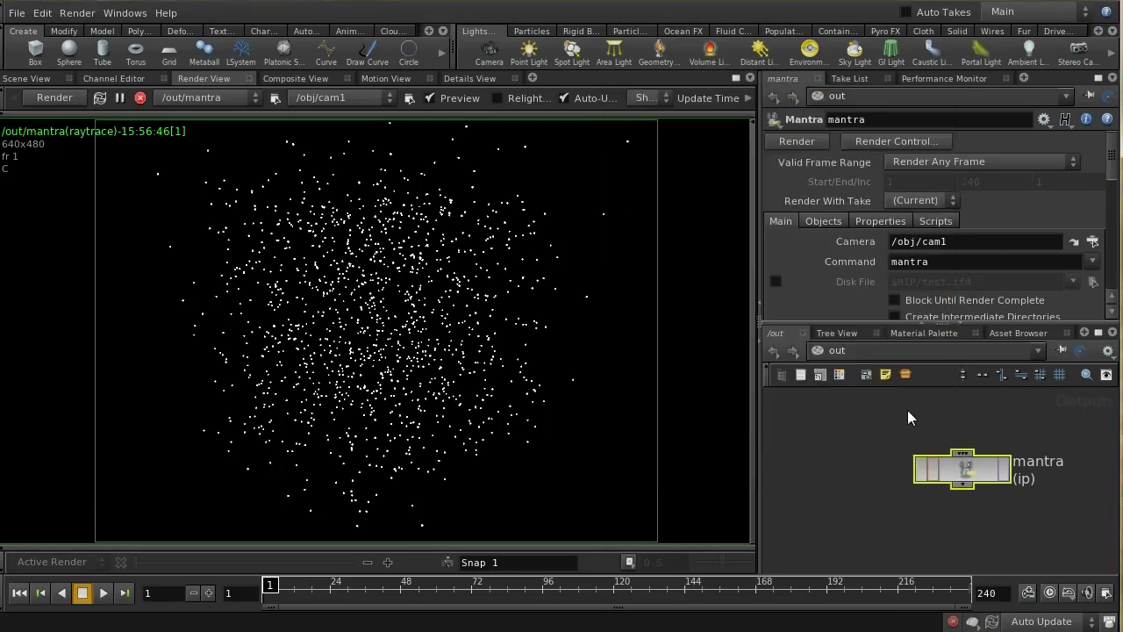
# - Return to the shop network with the point_noise shader and re-render the Mantra view at frame 27
pyautogui.click(886, 350)
pyautogui.click(931, 456)
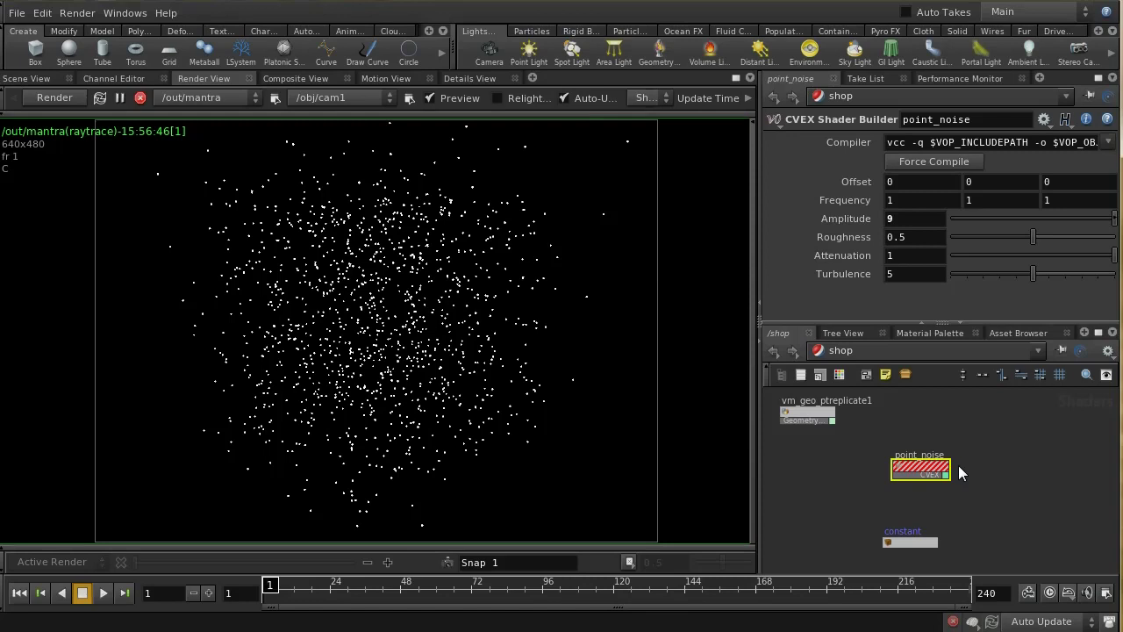
pyautogui.click(339, 586)
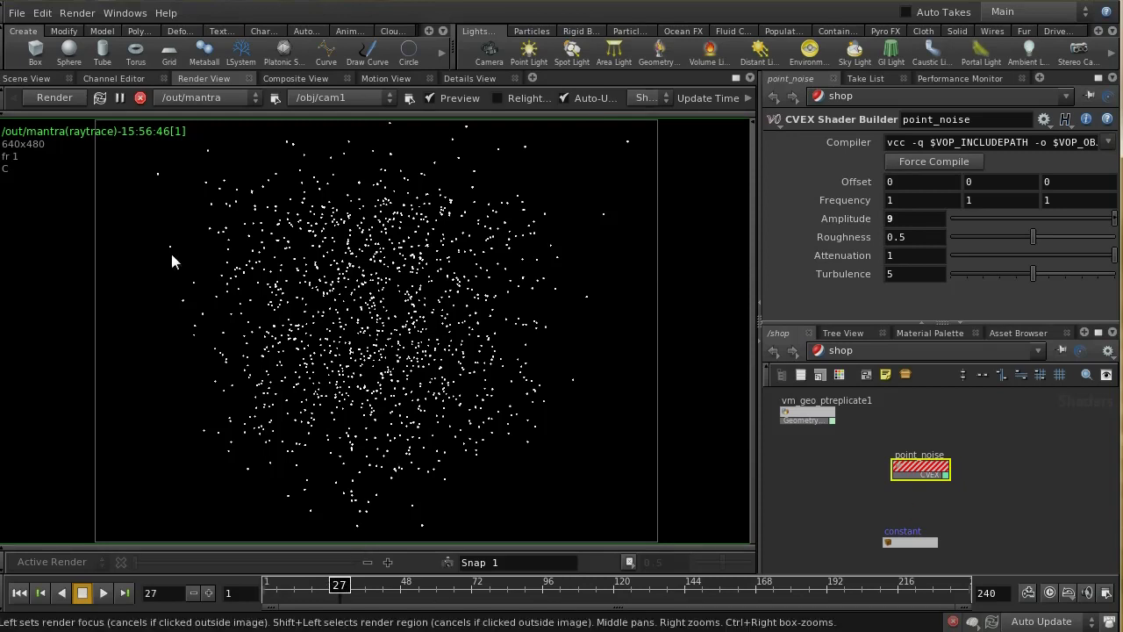
pyautogui.click(55, 97)
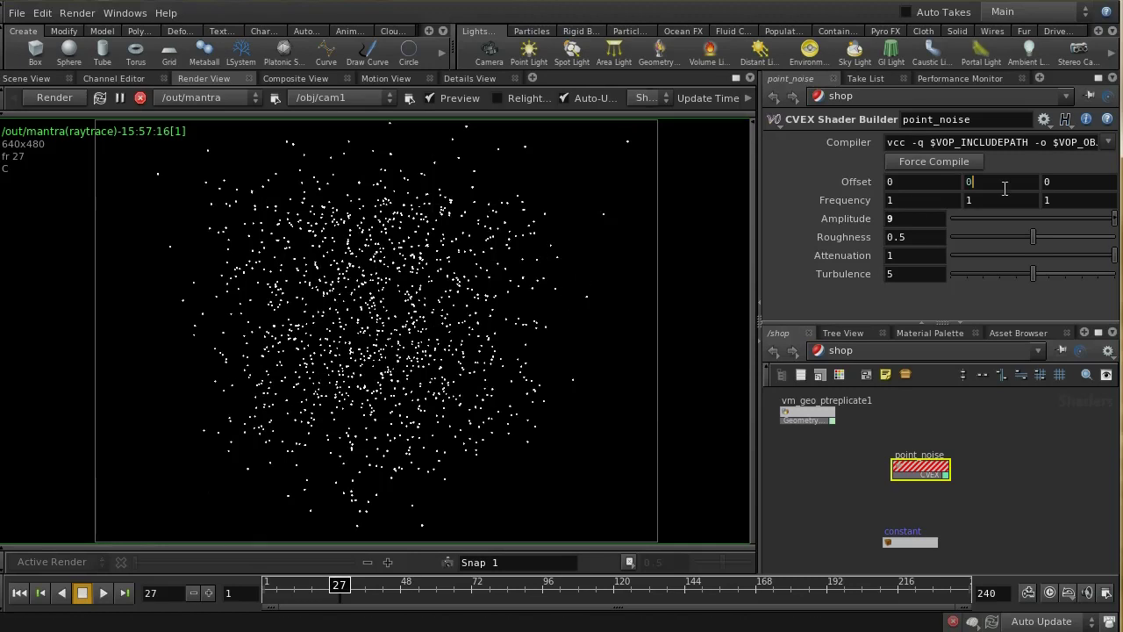
# - Set the second Offset component of the point_noise shader to $T and return the timeline to frame 1
pyautogui.write('$T')
pyautogui.press('Return')
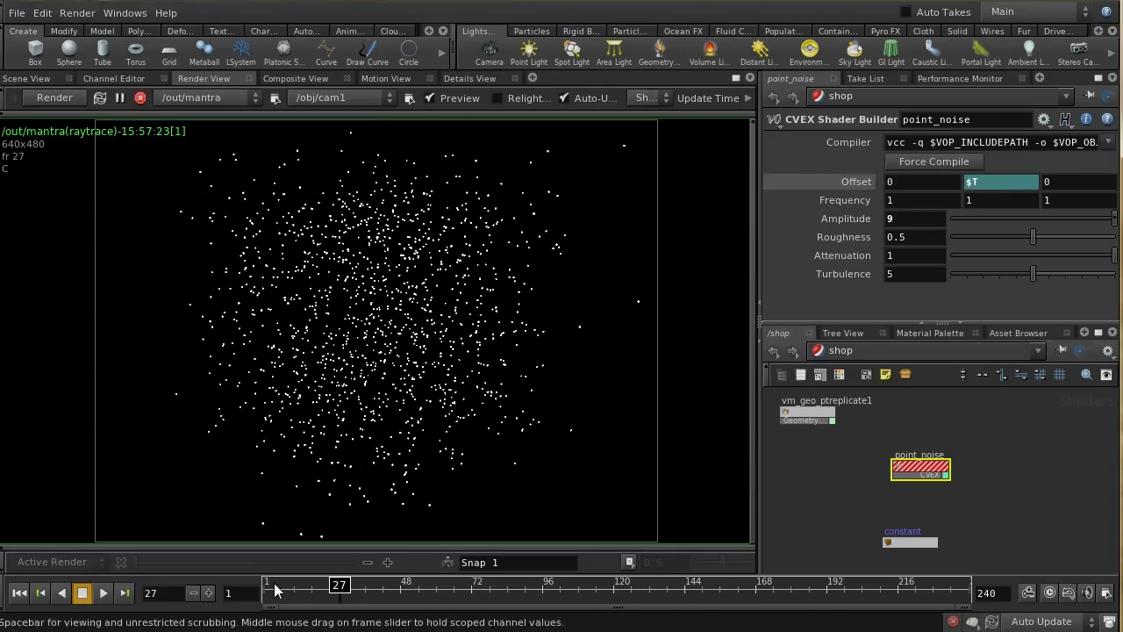
pyautogui.hotkey('ctrl', 'Up')
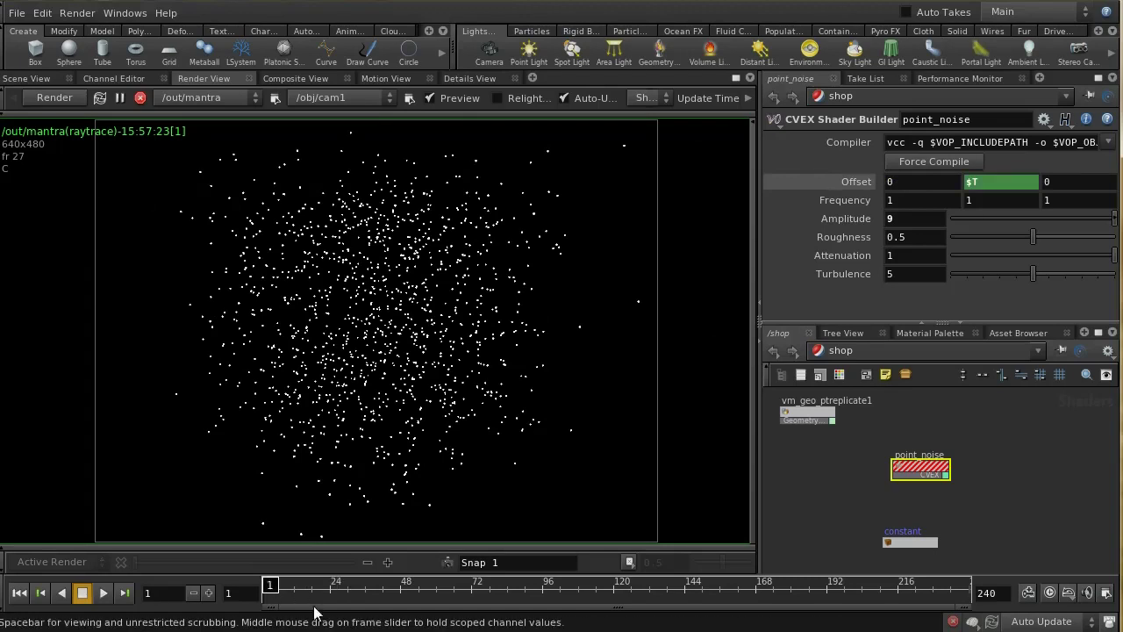
# - Switch to the out network and render the mantra node over frames 1 to 10 by setting the range's end to 10
pyautogui.click(877, 351)
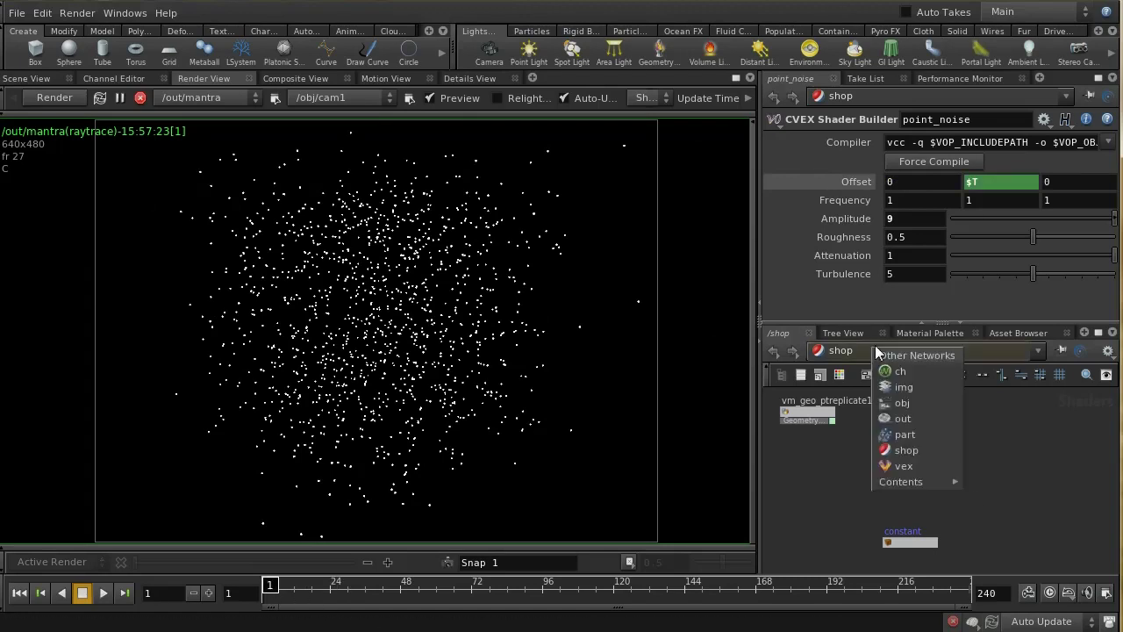
pyautogui.click(923, 418)
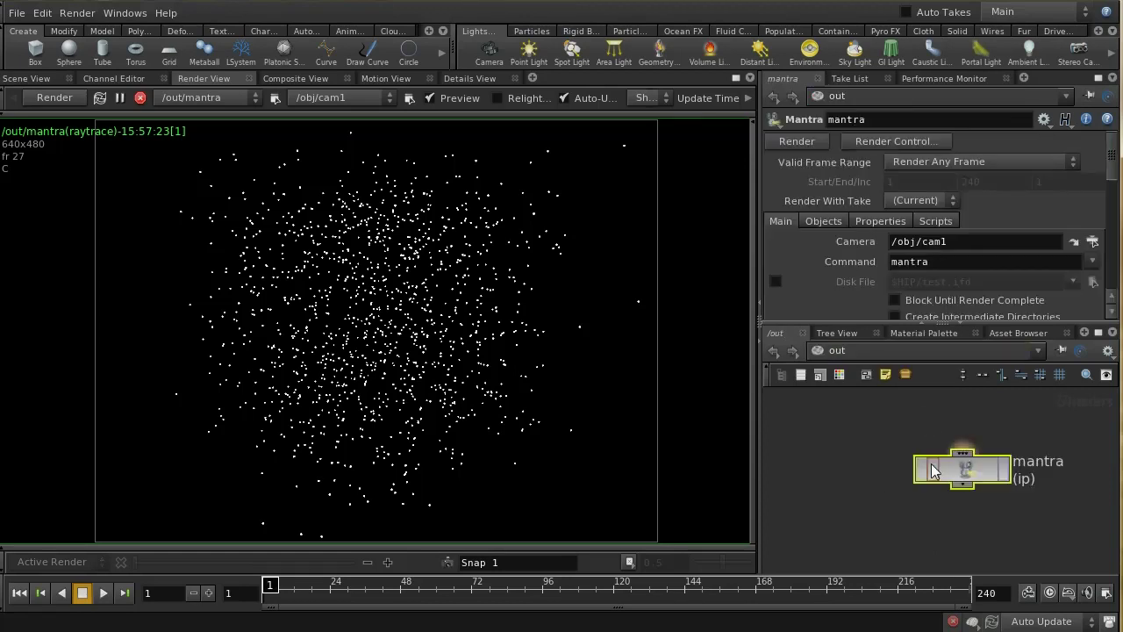
pyautogui.click(1003, 479)
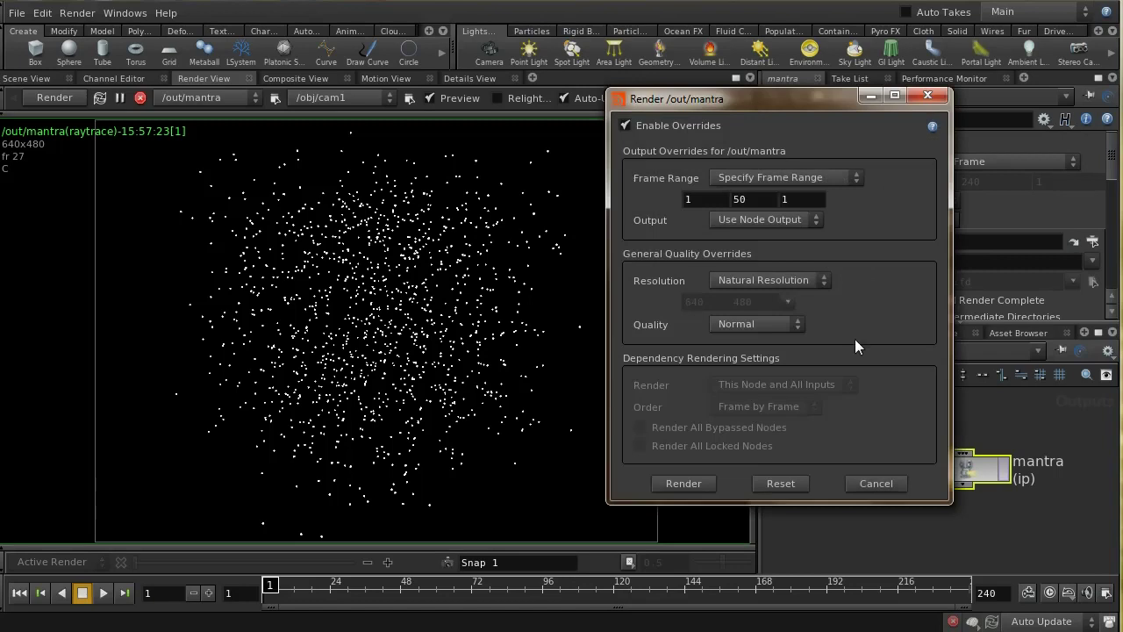
pyautogui.moveTo(755, 196); pyautogui.dragTo(699, 196)
pyautogui.write('10')
pyautogui.click(681, 483)
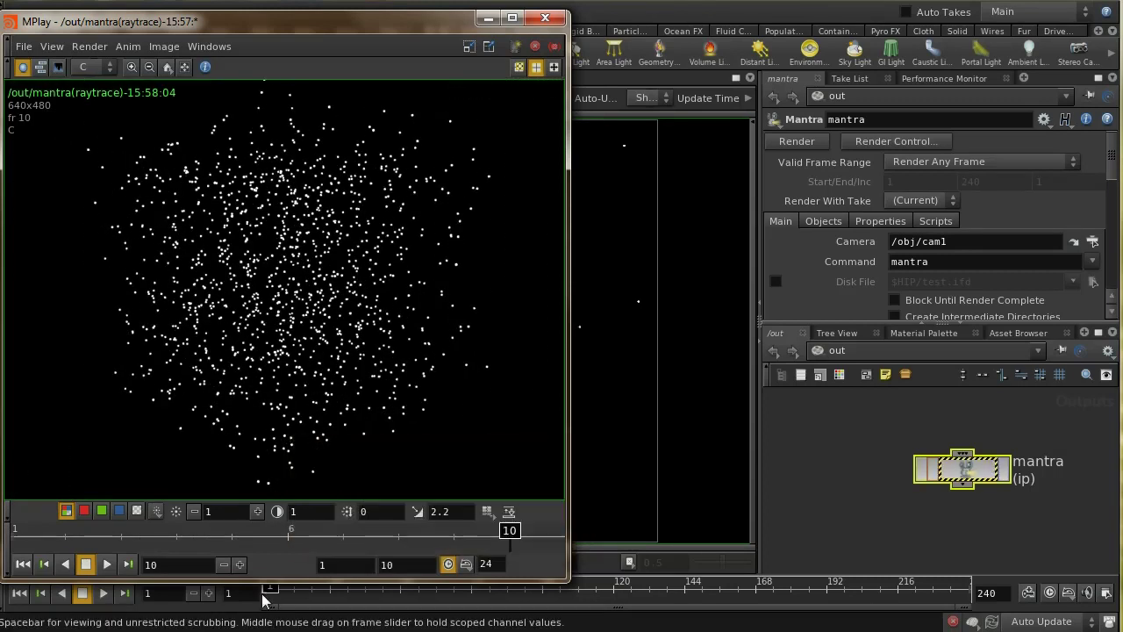
# - Play and stop the rendered 10-frame sequence several times in MPlay to examine the animated point noise
pyautogui.click(107, 563)
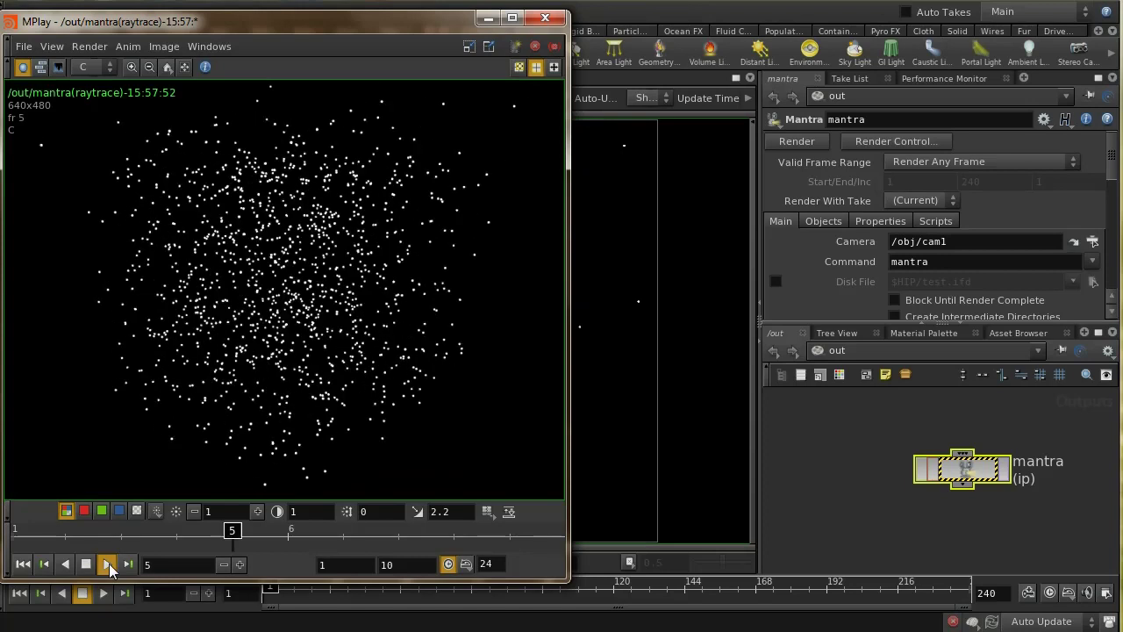
pyautogui.click(88, 564)
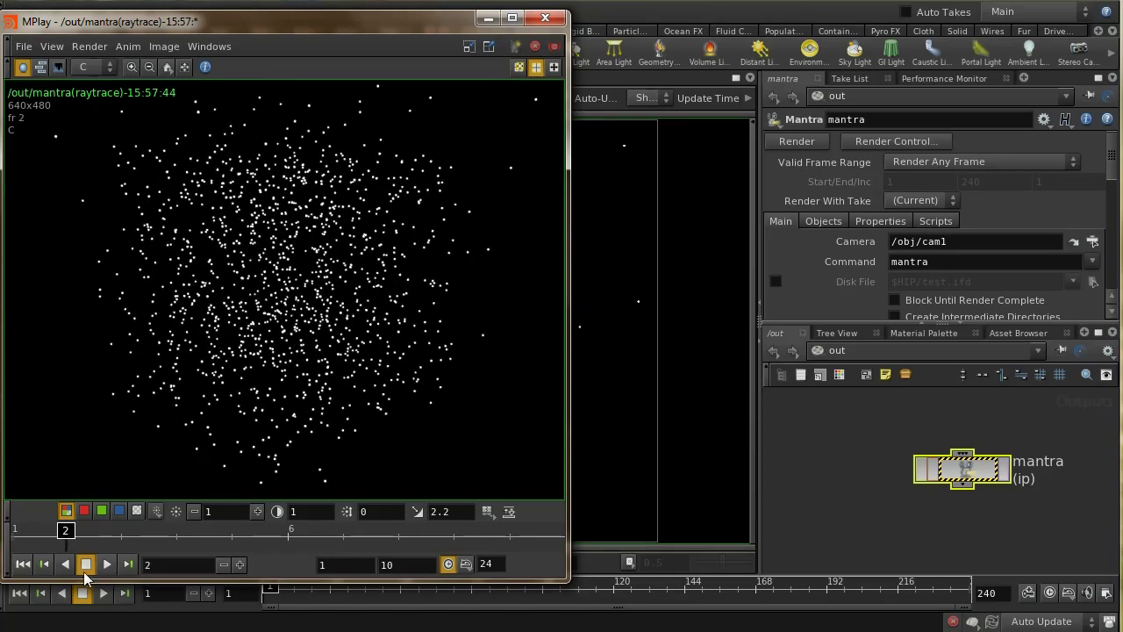
pyautogui.click(107, 564)
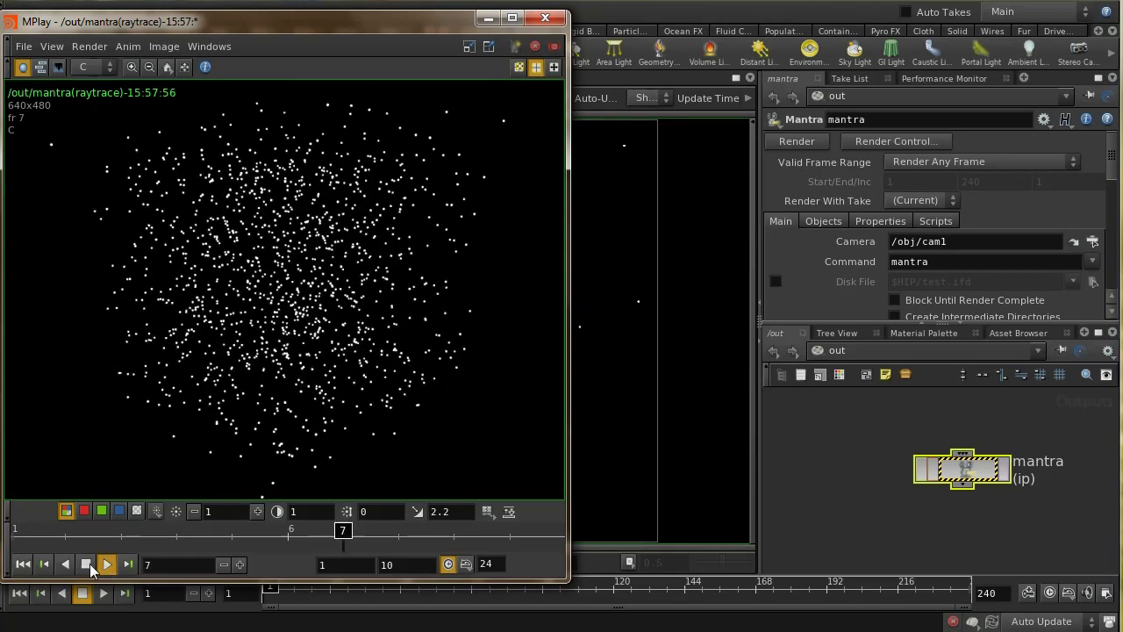
pyautogui.click(87, 564)
pyautogui.click(105, 567)
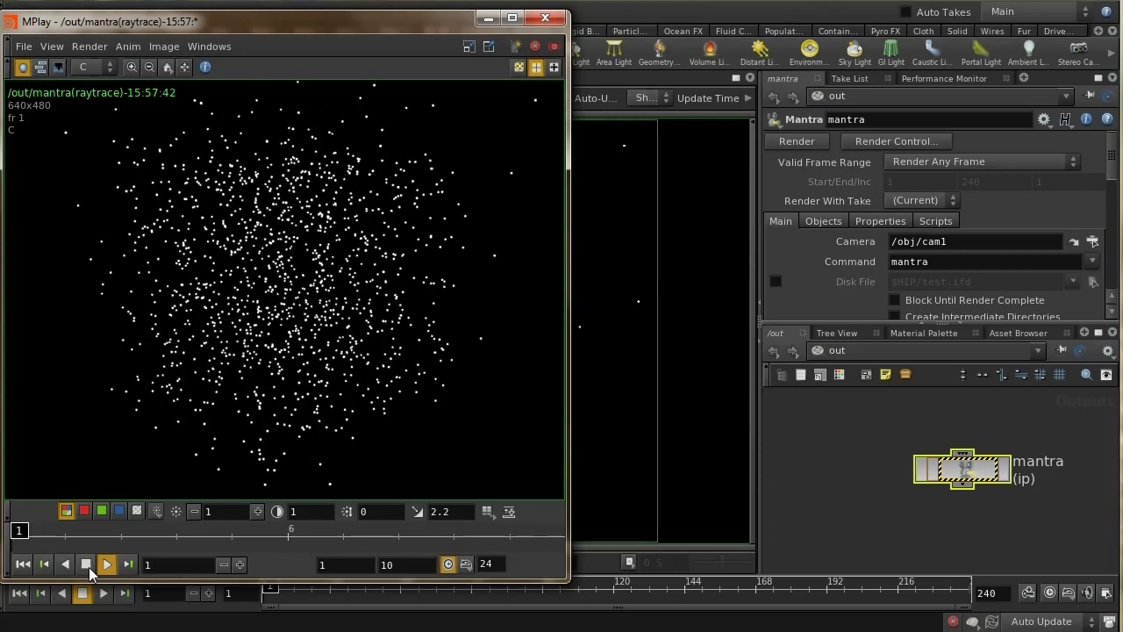
pyautogui.click(88, 567)
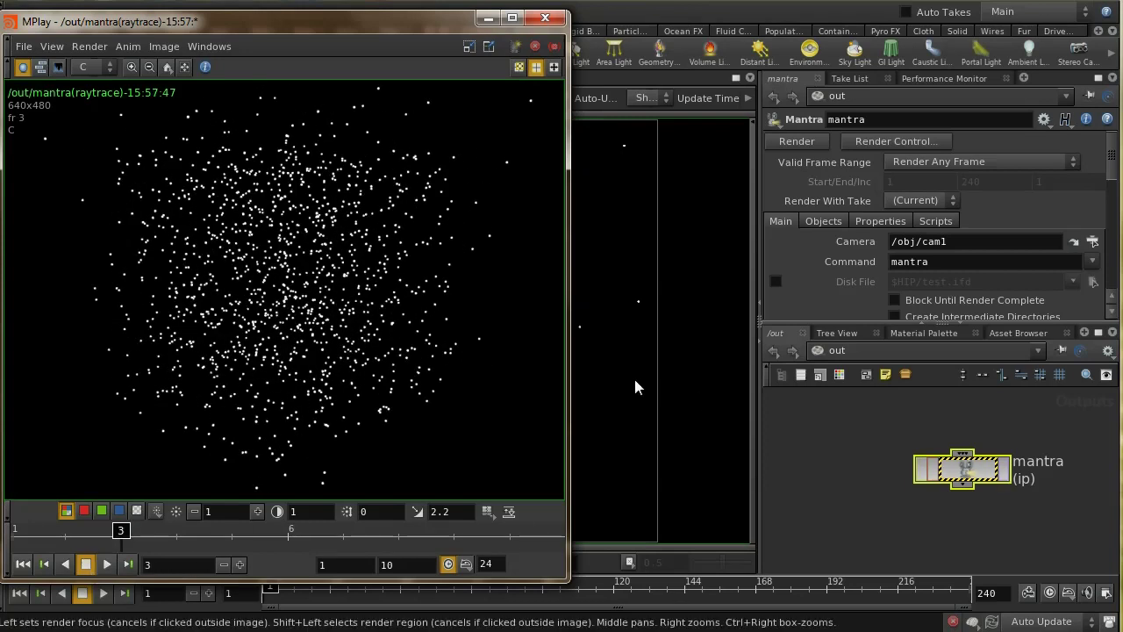
pyautogui.press('End')
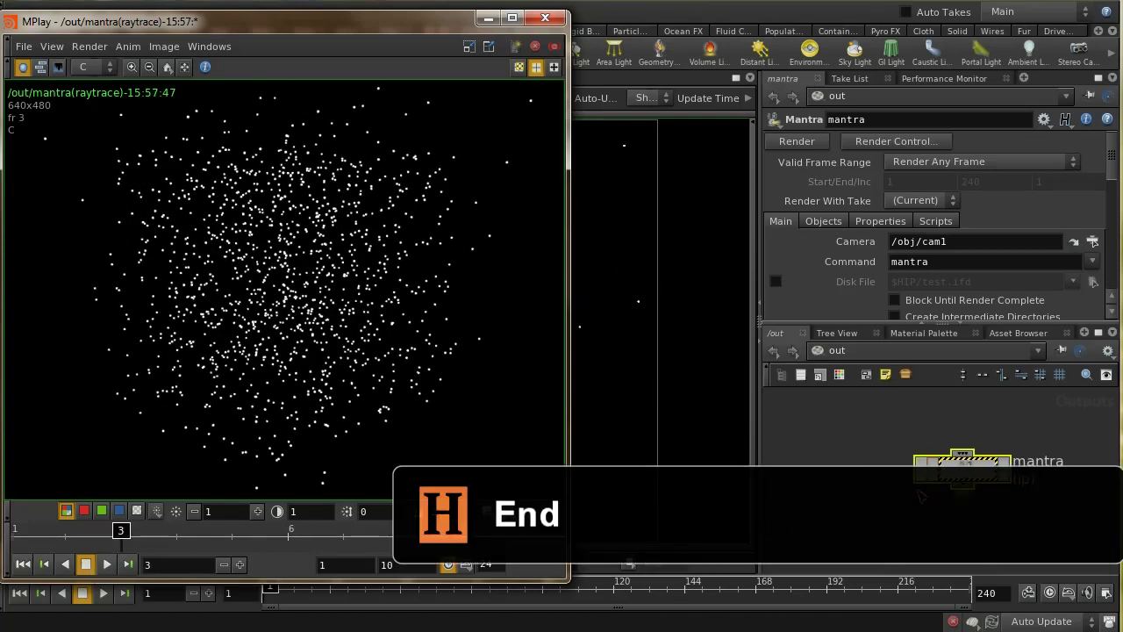